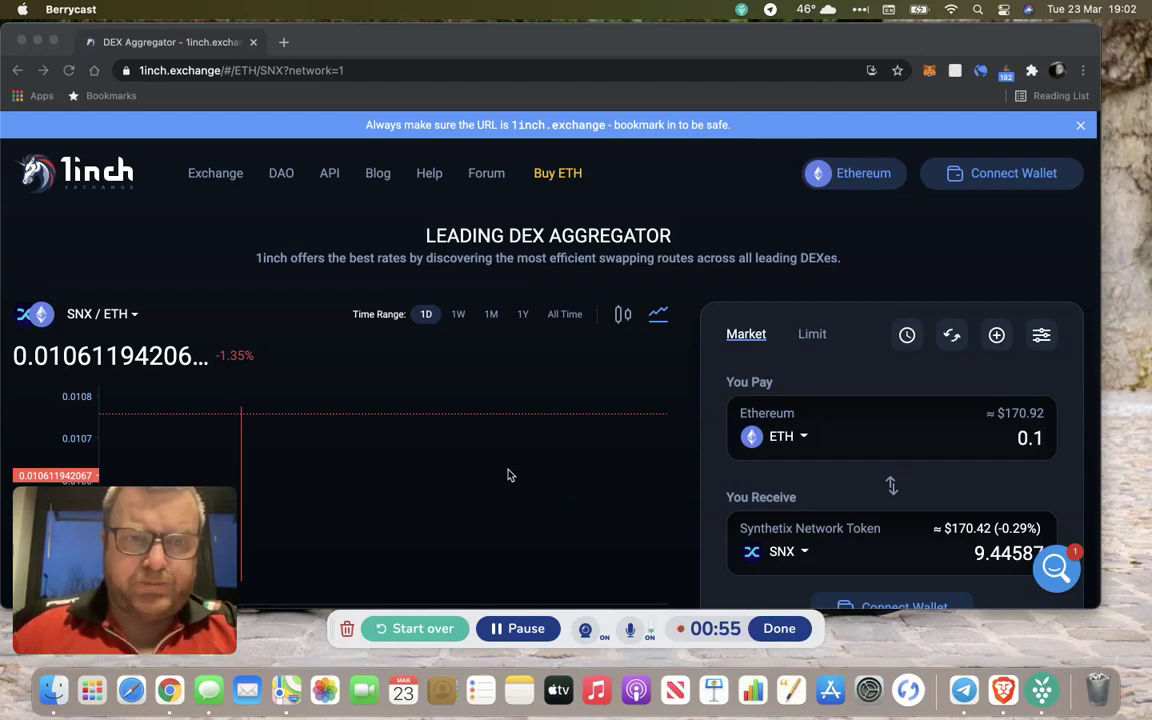
# Scroll the swap page, then look over the browser's installed extensions list and close it
pyautogui.scroll(-1, 507, 475)
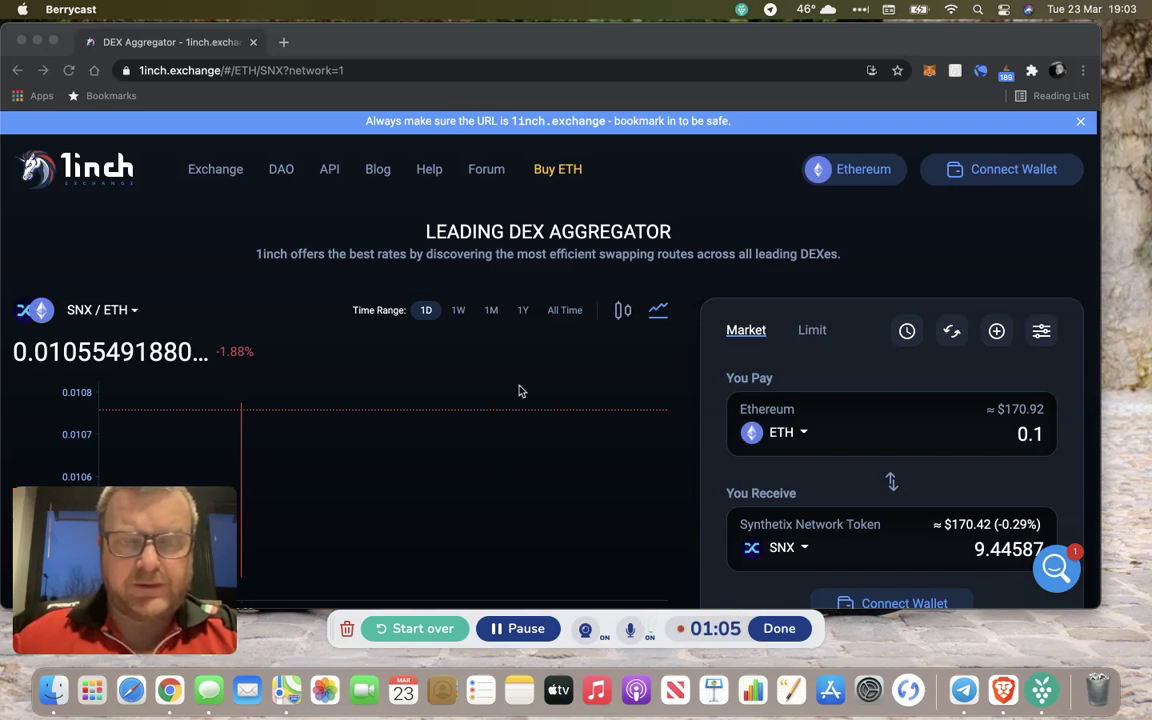
pyautogui.scroll(1, 519, 388)
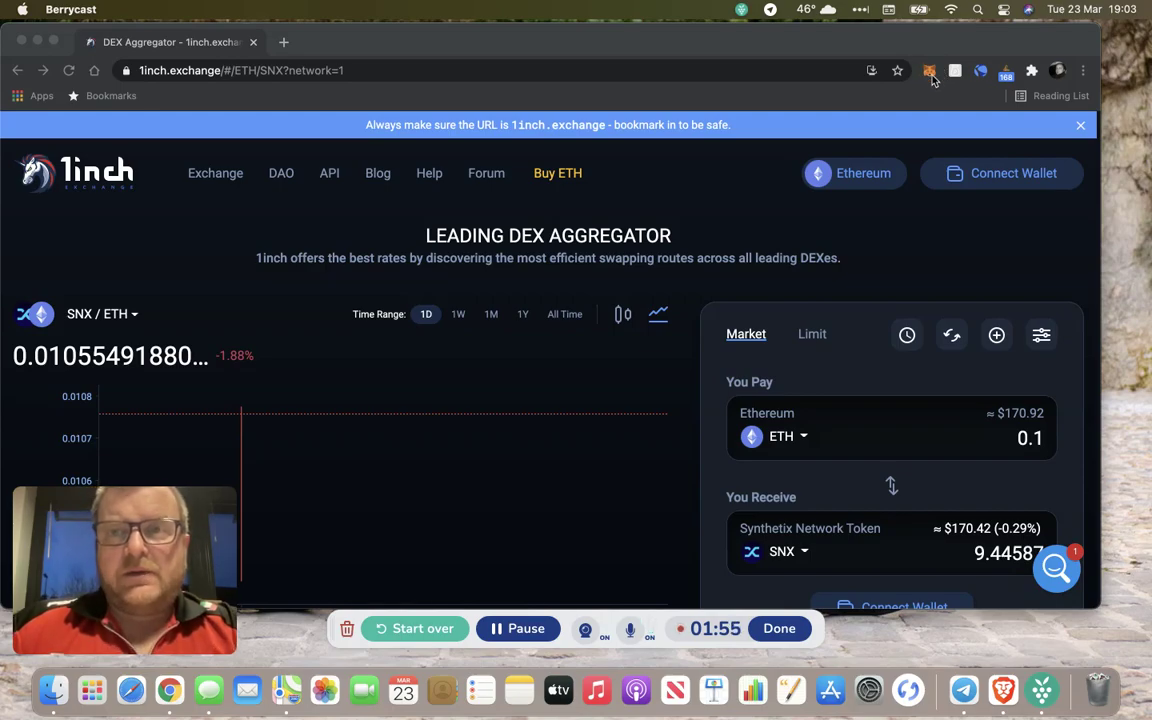
pyautogui.click(1032, 71)
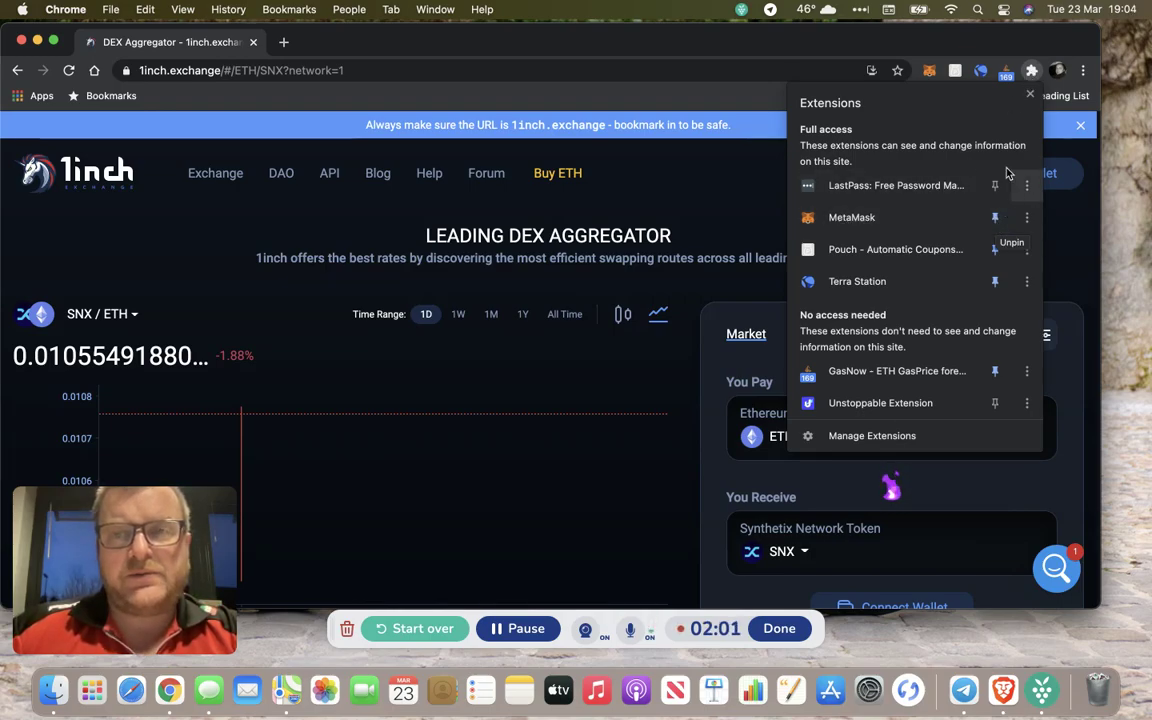
pyautogui.click(933, 50)
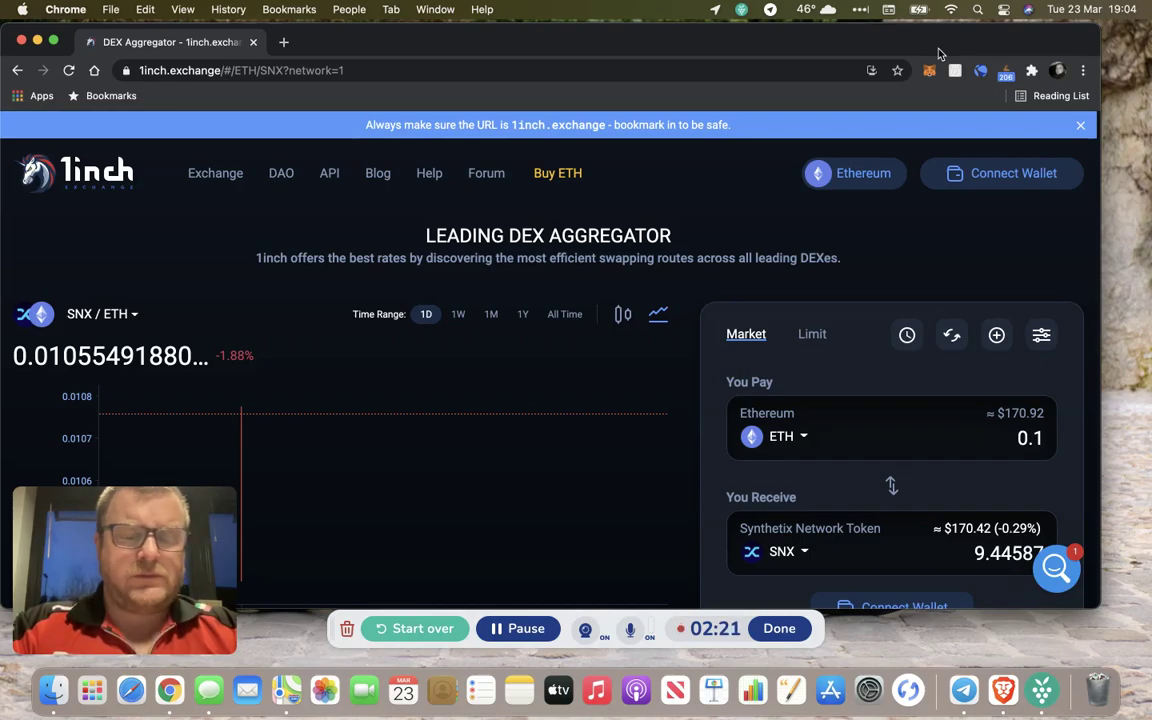
# From MetaMask's account menu, open Connect a hardware wallet in a new tab and pick Ledger
pyautogui.click(930, 71)
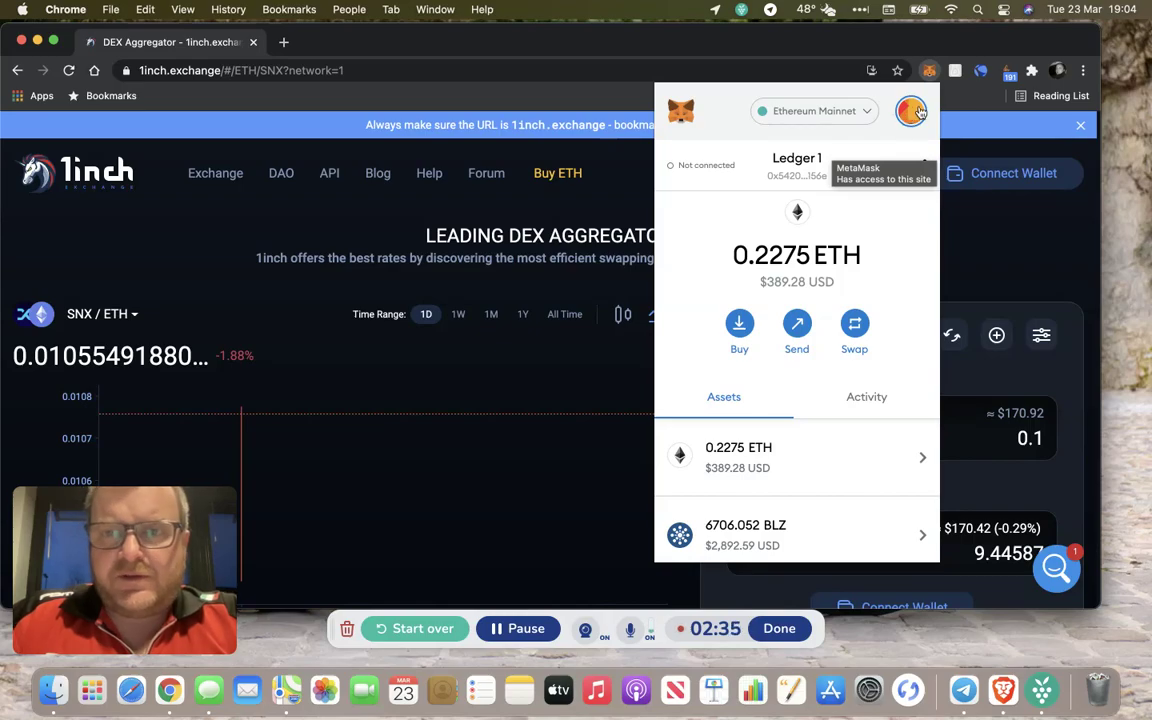
pyautogui.click(910, 114)
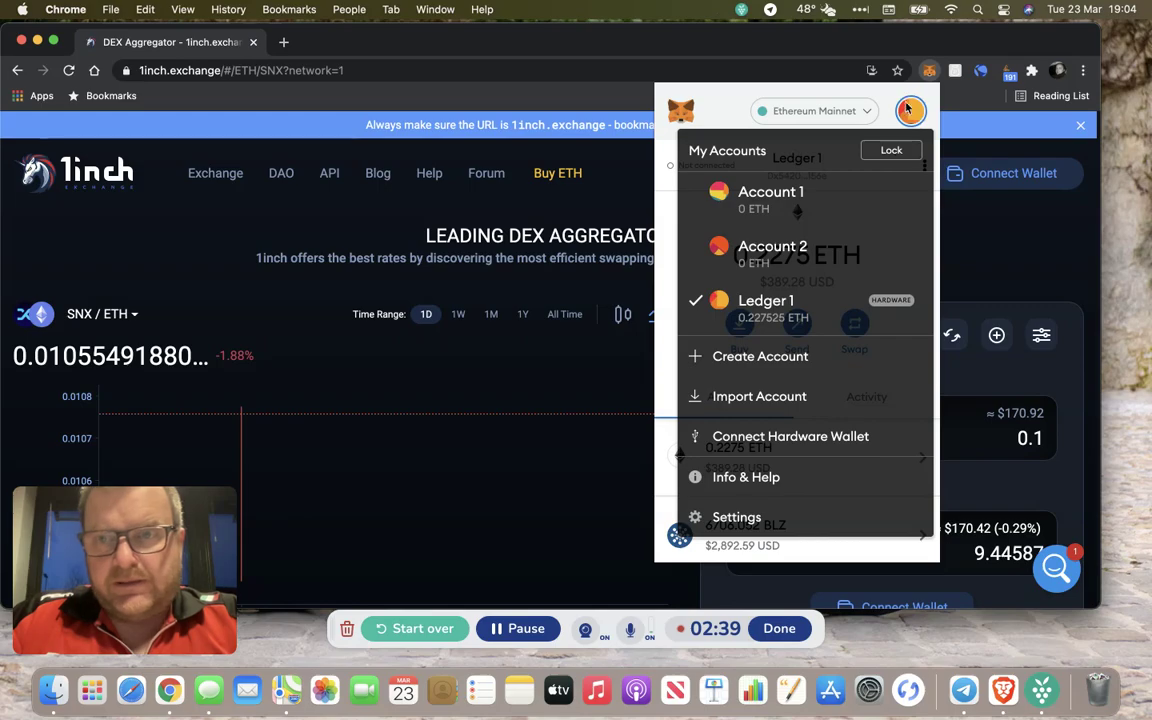
pyautogui.click(780, 437)
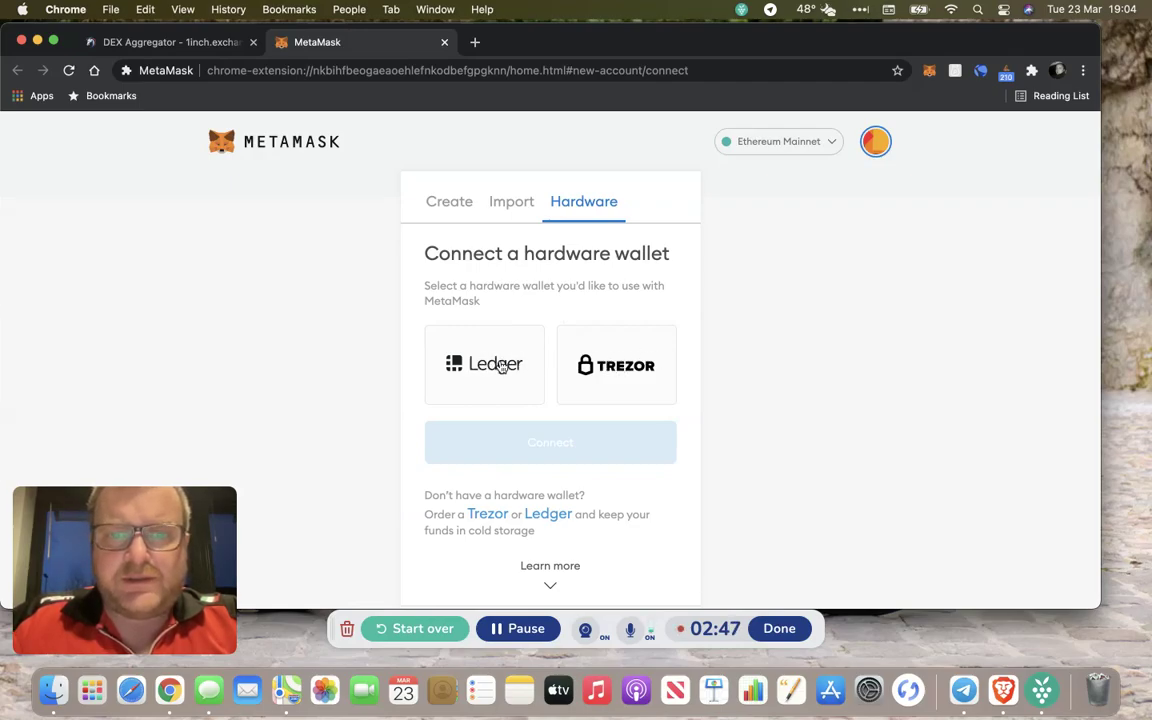
pyautogui.click(502, 366)
# Scroll through the Ledger setup steps down to Ready to Connect, then back to the top
pyautogui.scroll(-5, 527, 347)
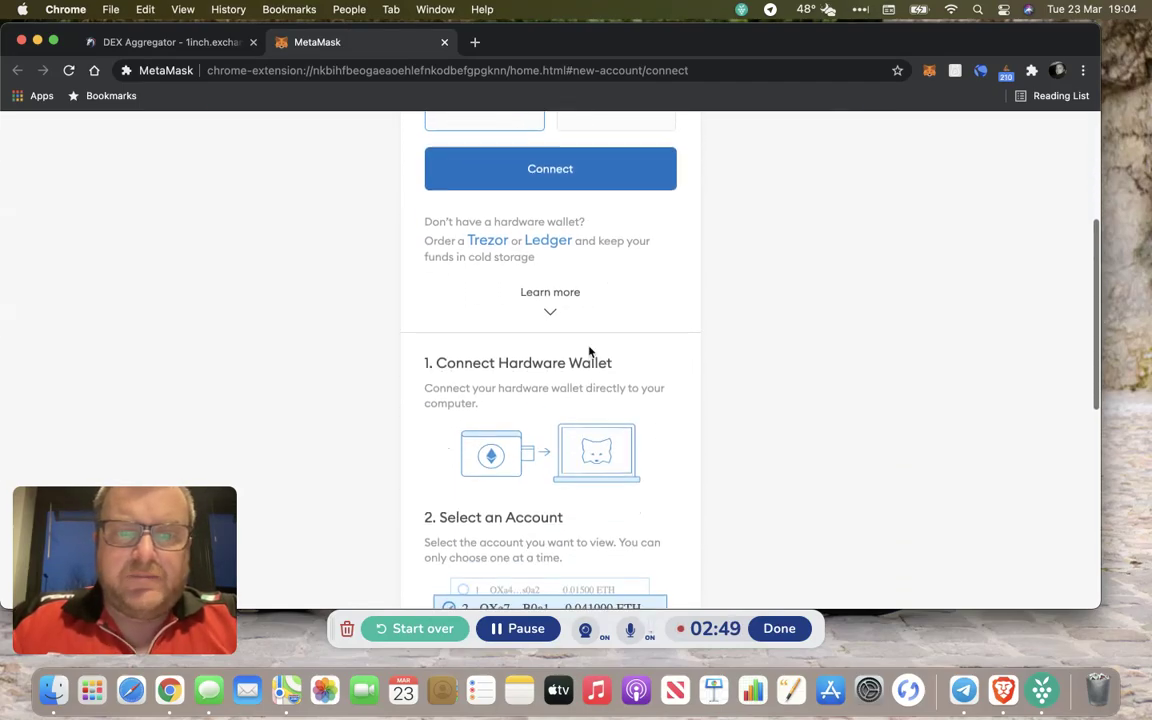
pyautogui.scroll(-2, 560, 370)
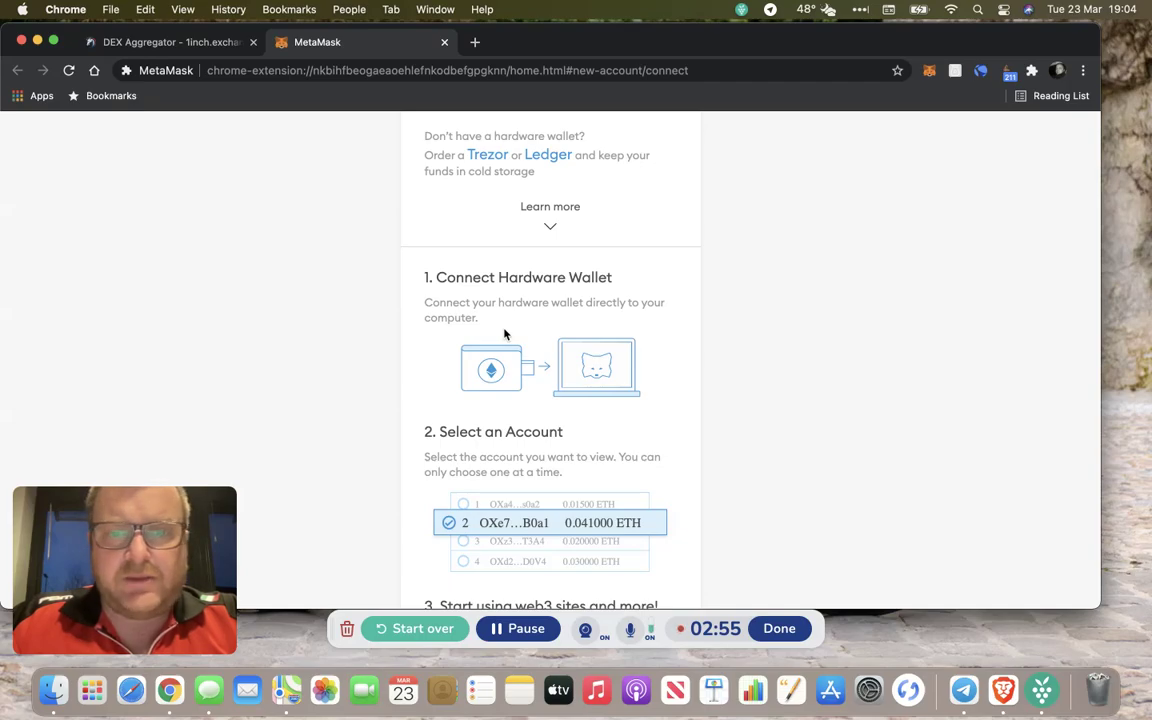
pyautogui.scroll(-2, 505, 334)
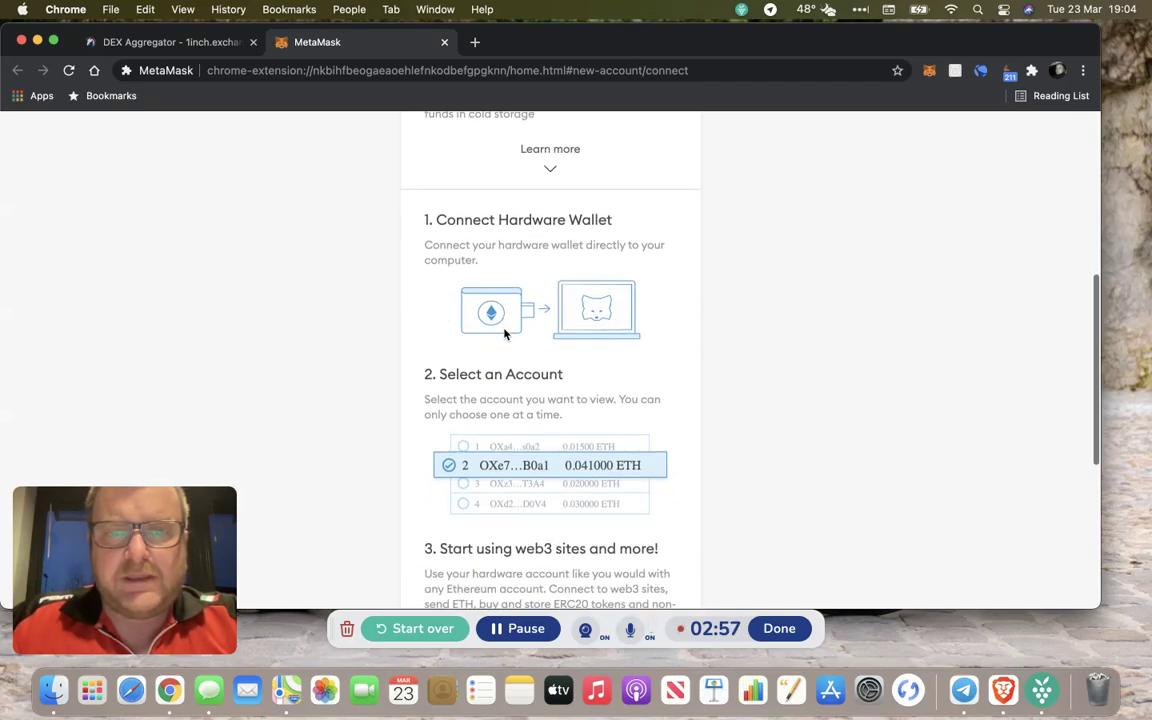
pyautogui.scroll(3, 515, 310)
pyautogui.scroll(-6, 522, 301)
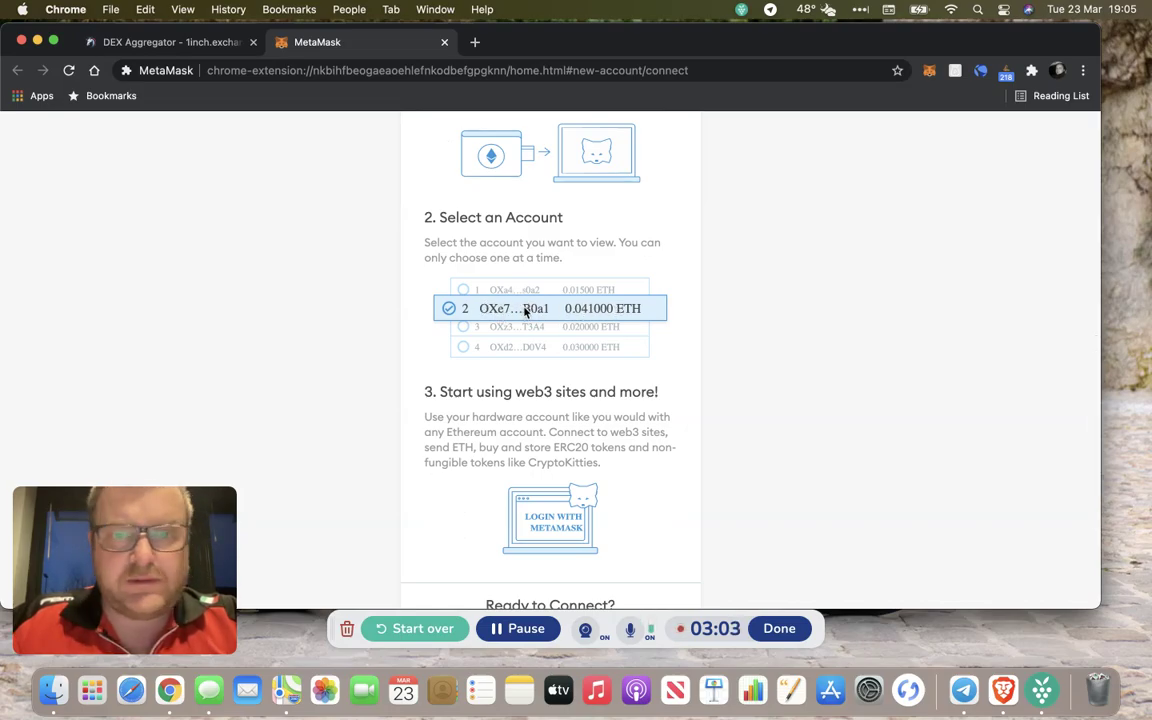
pyautogui.scroll(-3, 524, 311)
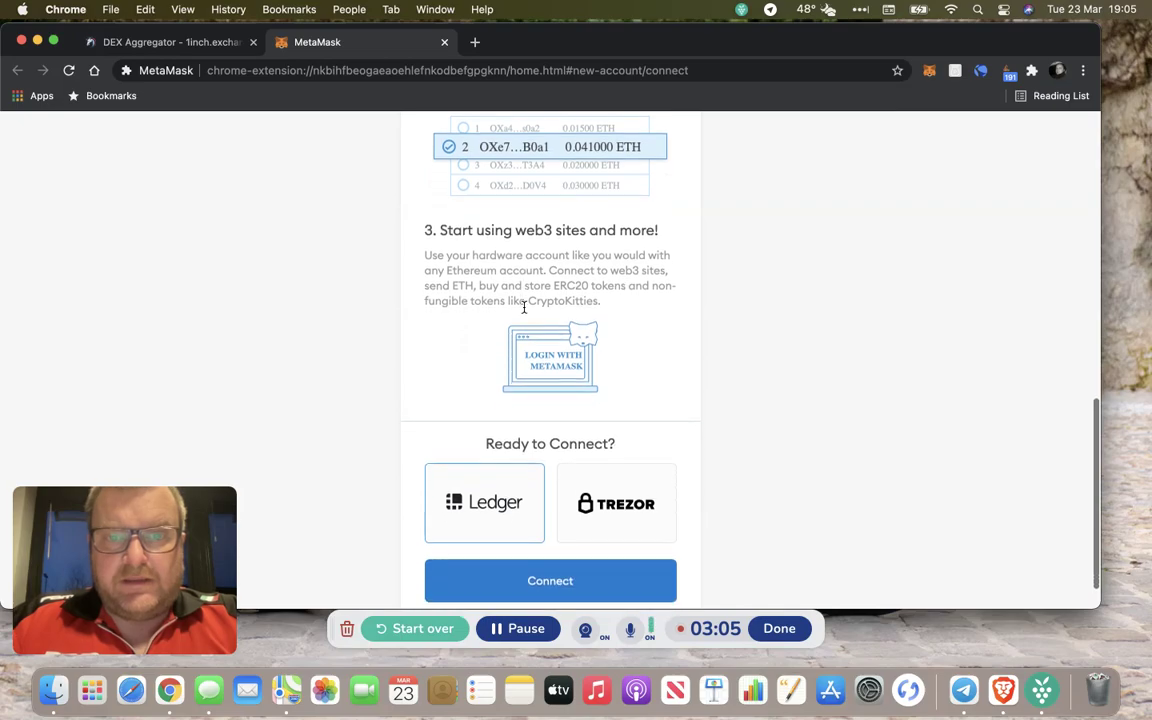
pyautogui.scroll(-1, 523, 308)
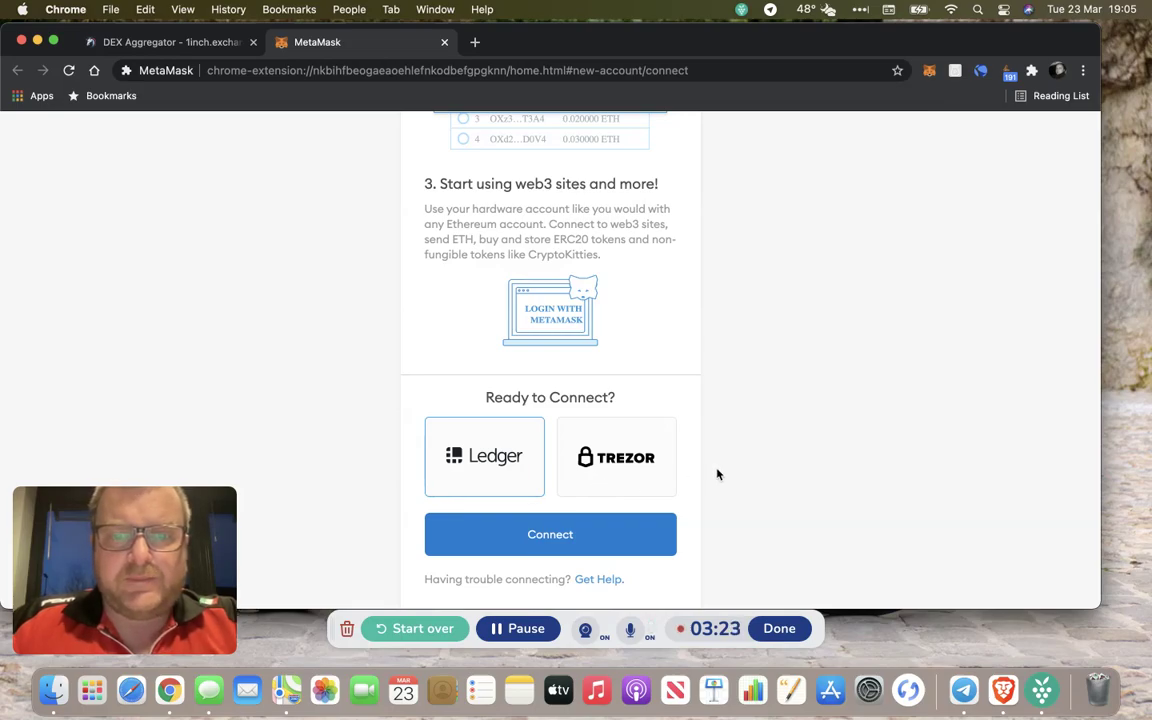
pyautogui.scroll(-1, 717, 474)
pyautogui.scroll(10, 717, 474)
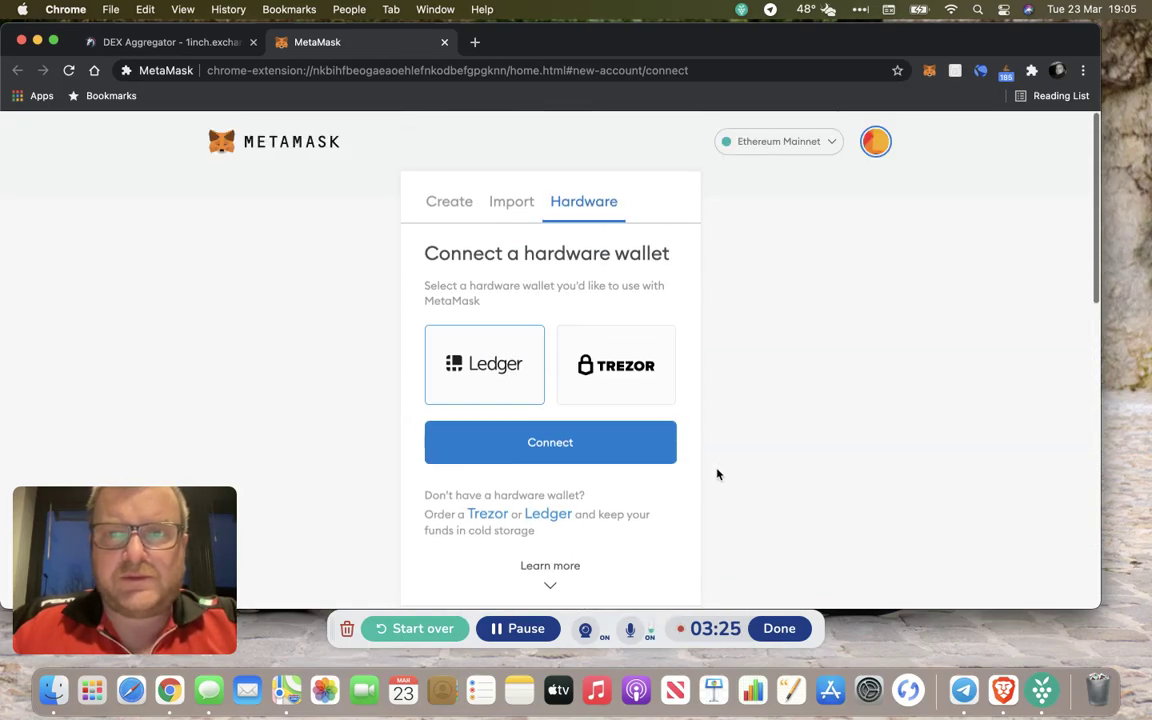
# Close the hardware wallet tab and copy the Ledger 1 account address in MetaMask
pyautogui.click(444, 43)
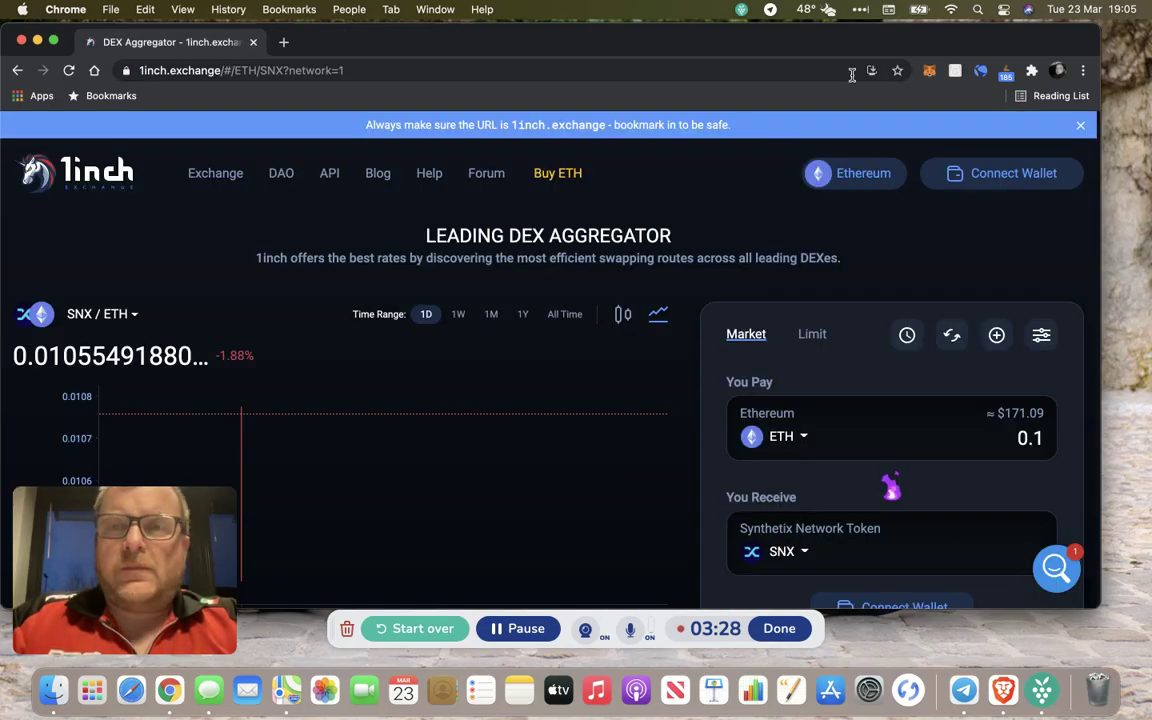
pyautogui.click(929, 71)
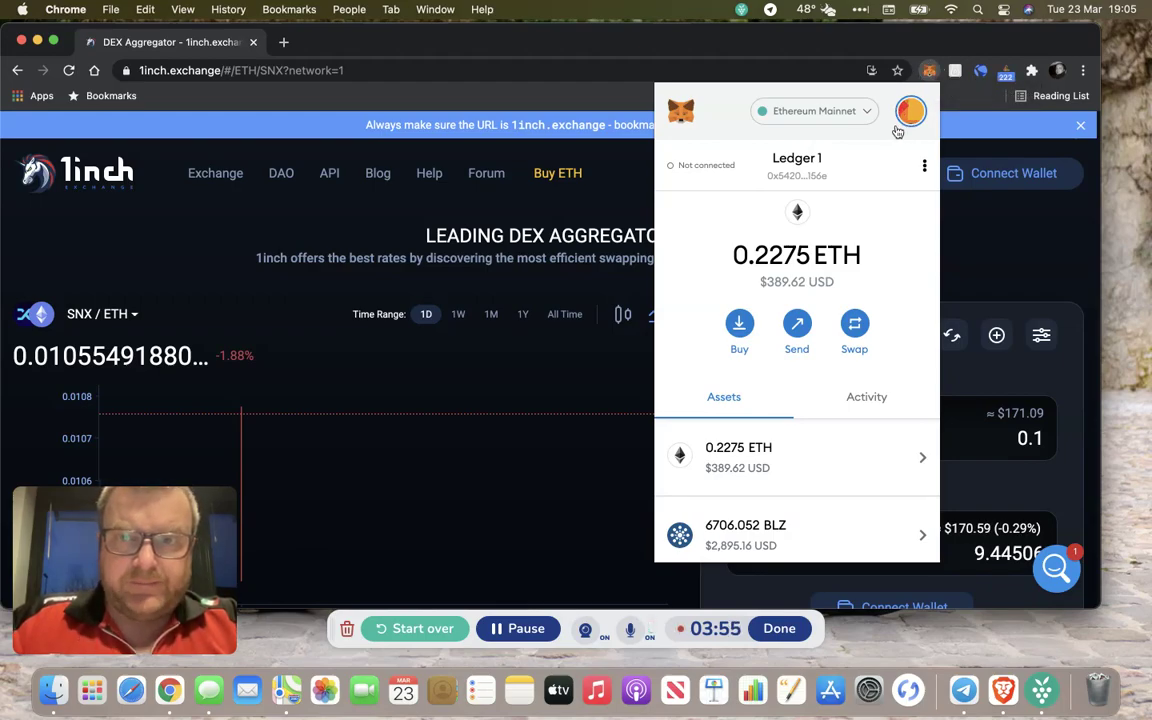
pyautogui.click(834, 166)
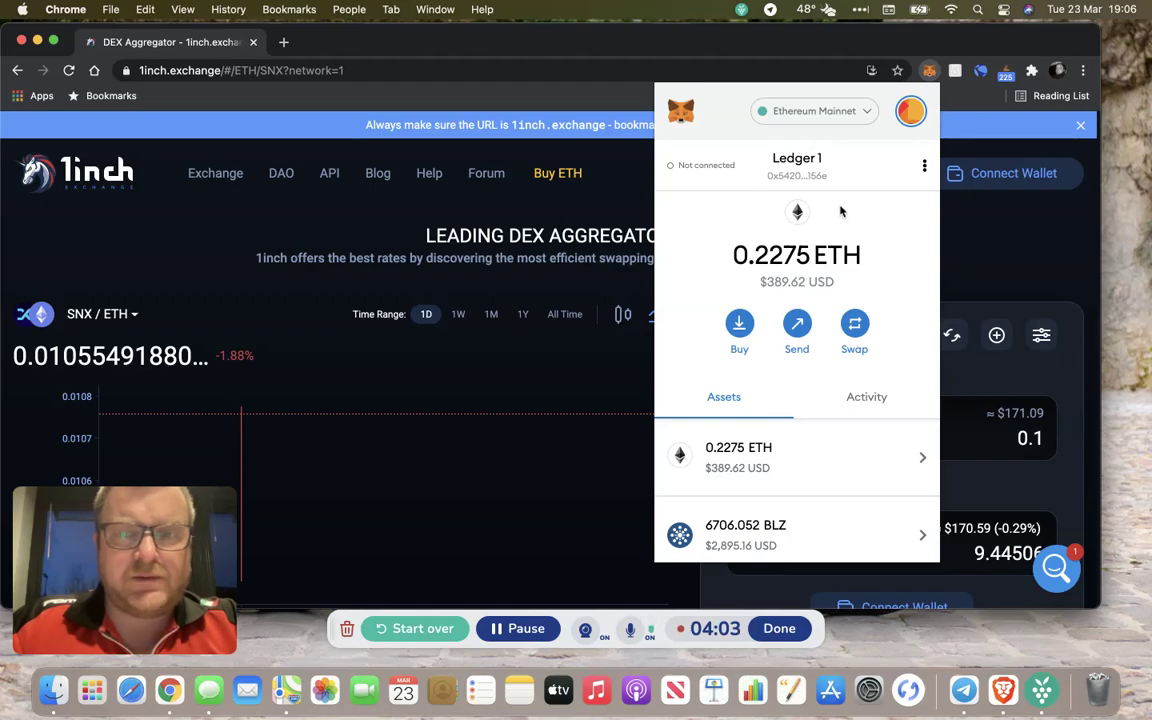
# Scroll the Ledger 1 assets list and open the Add Tokens page
pyautogui.scroll(-7, 841, 211)
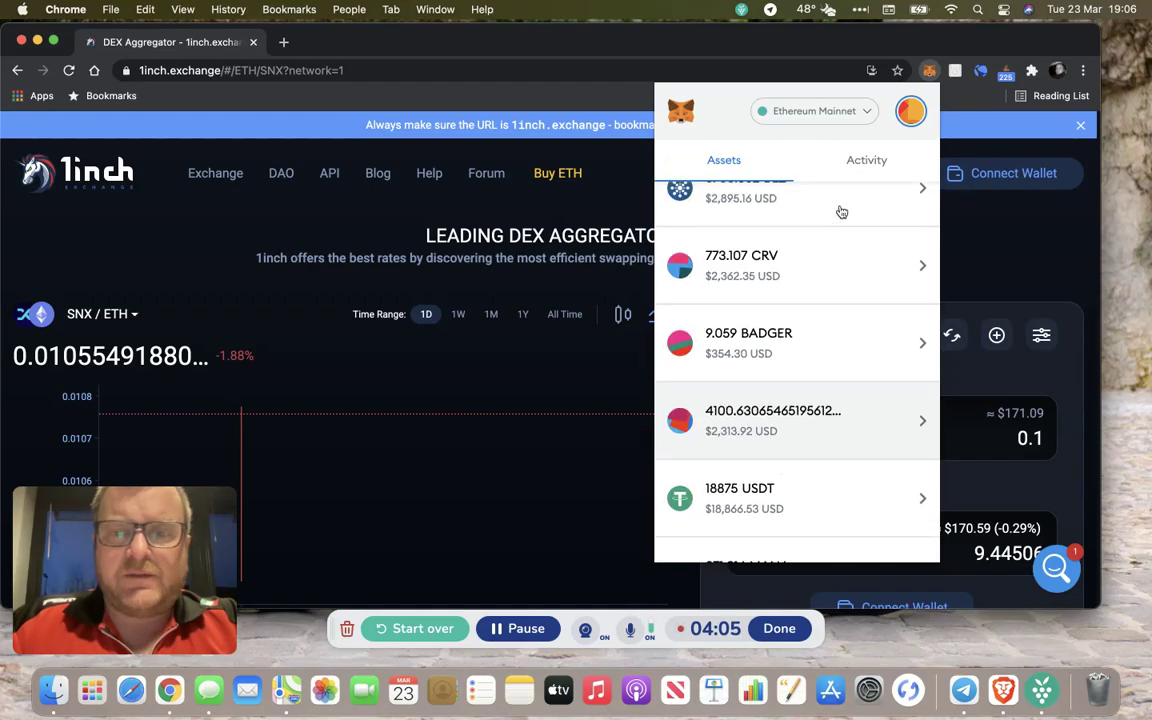
pyautogui.scroll(7, 841, 211)
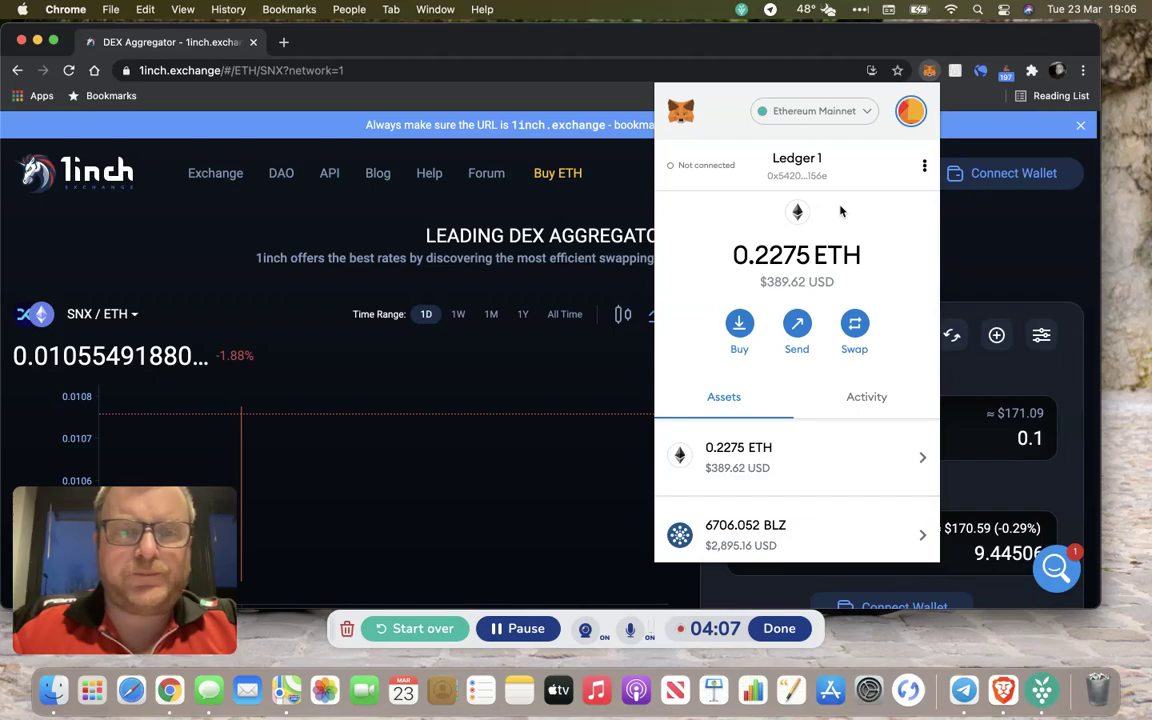
pyautogui.scroll(-7, 841, 211)
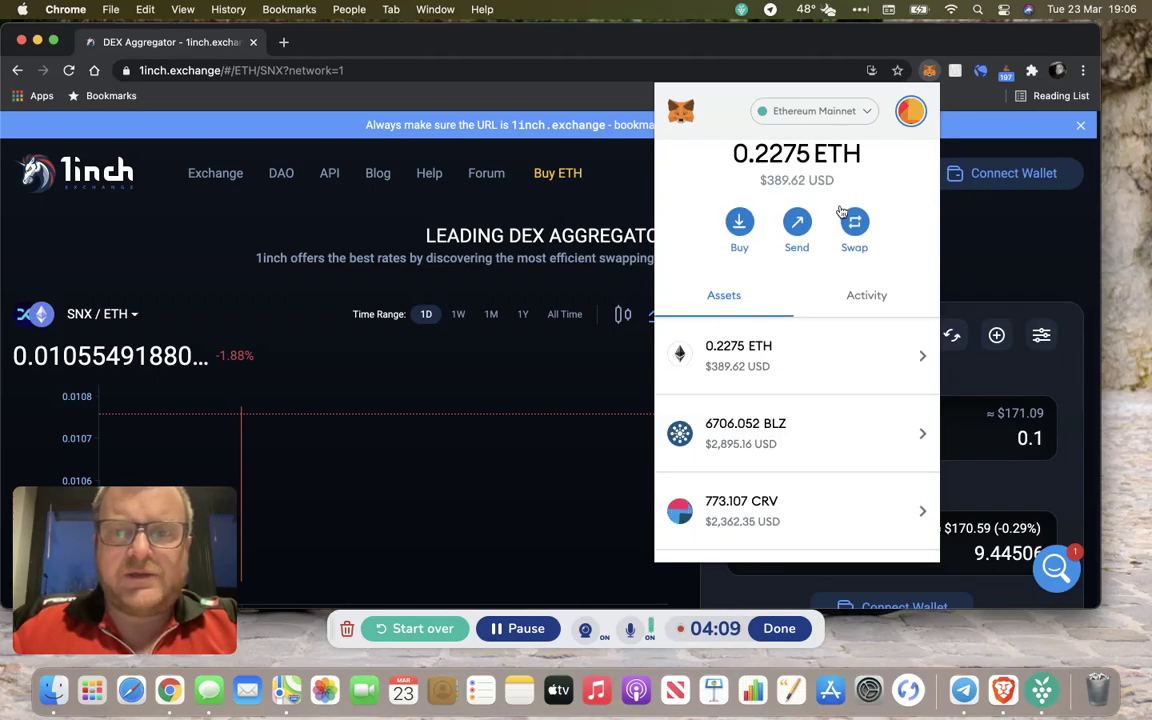
pyautogui.click(787, 530)
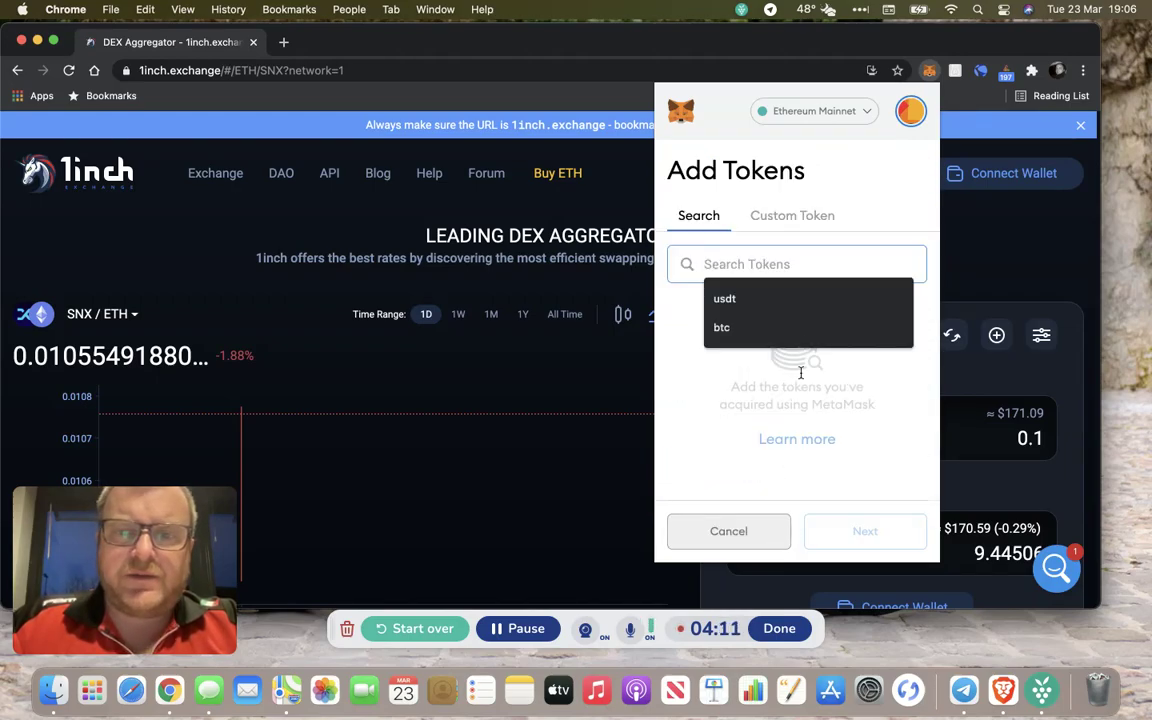
# Switch to the Custom Token form and dismiss the suggested contract addresses
pyautogui.click(795, 219)
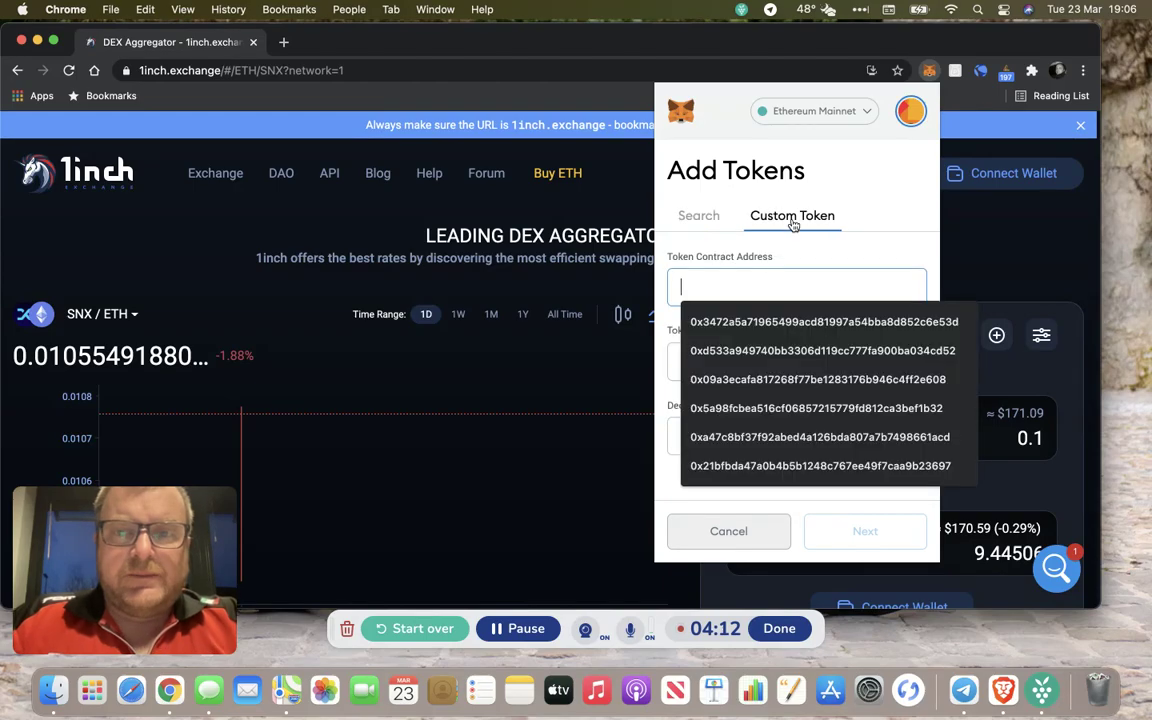
pyautogui.click(850, 245)
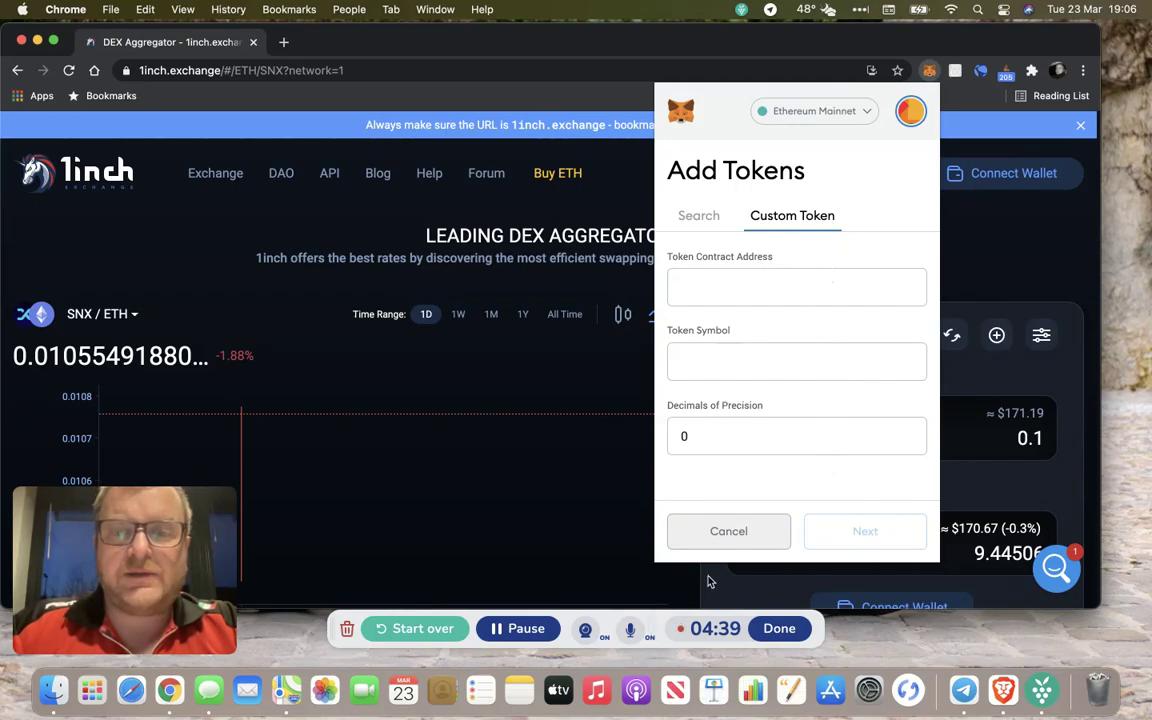
pyautogui.scroll(-1, 707, 580)
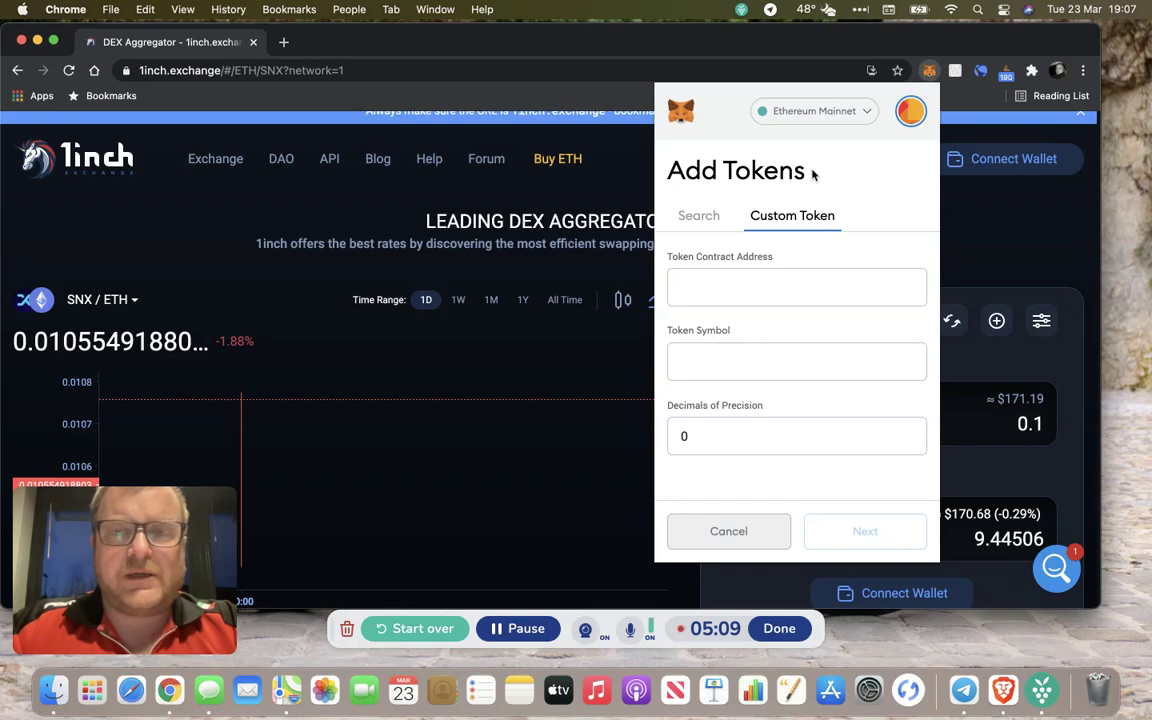
# Cancel adding the token, close the MetaMask popup, and highlight then clear the site-address warning
pyautogui.click(728, 530)
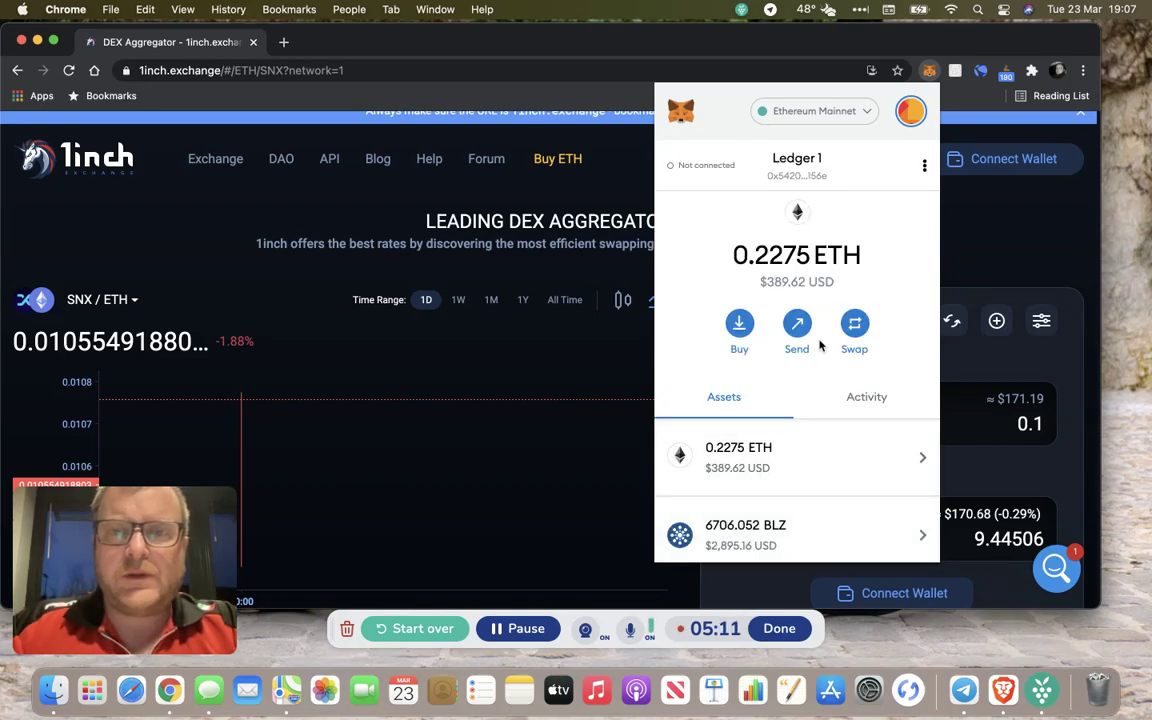
pyautogui.click(528, 300)
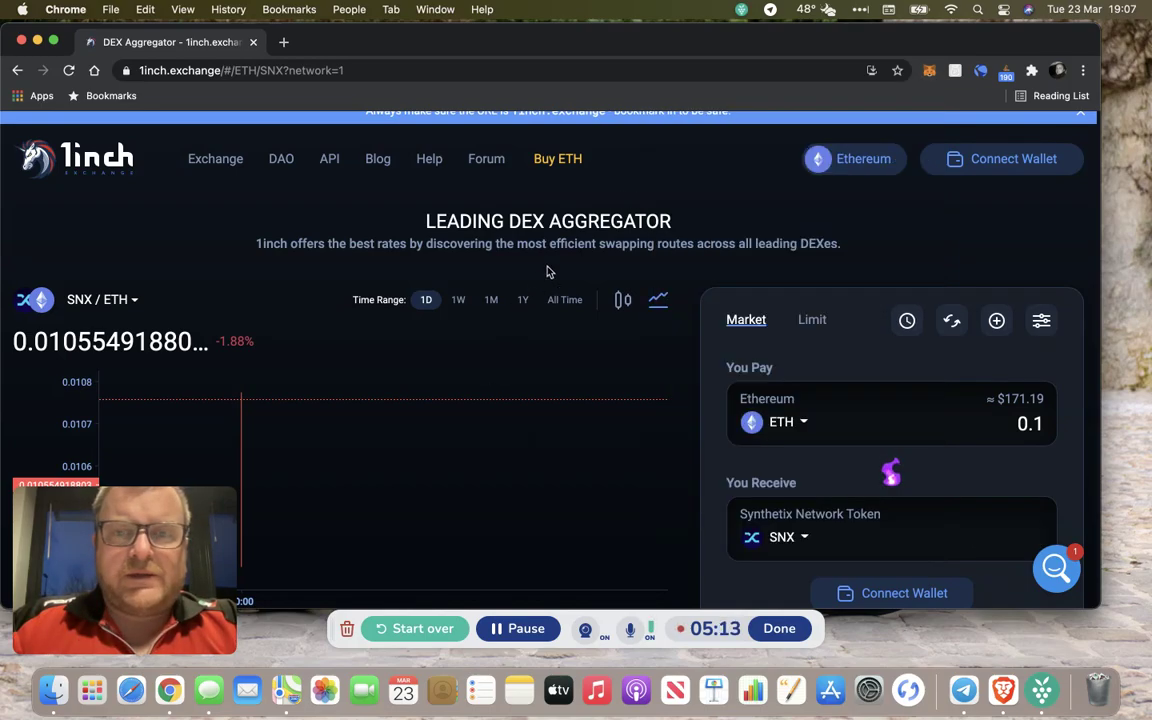
pyautogui.scroll(1, 170, 211)
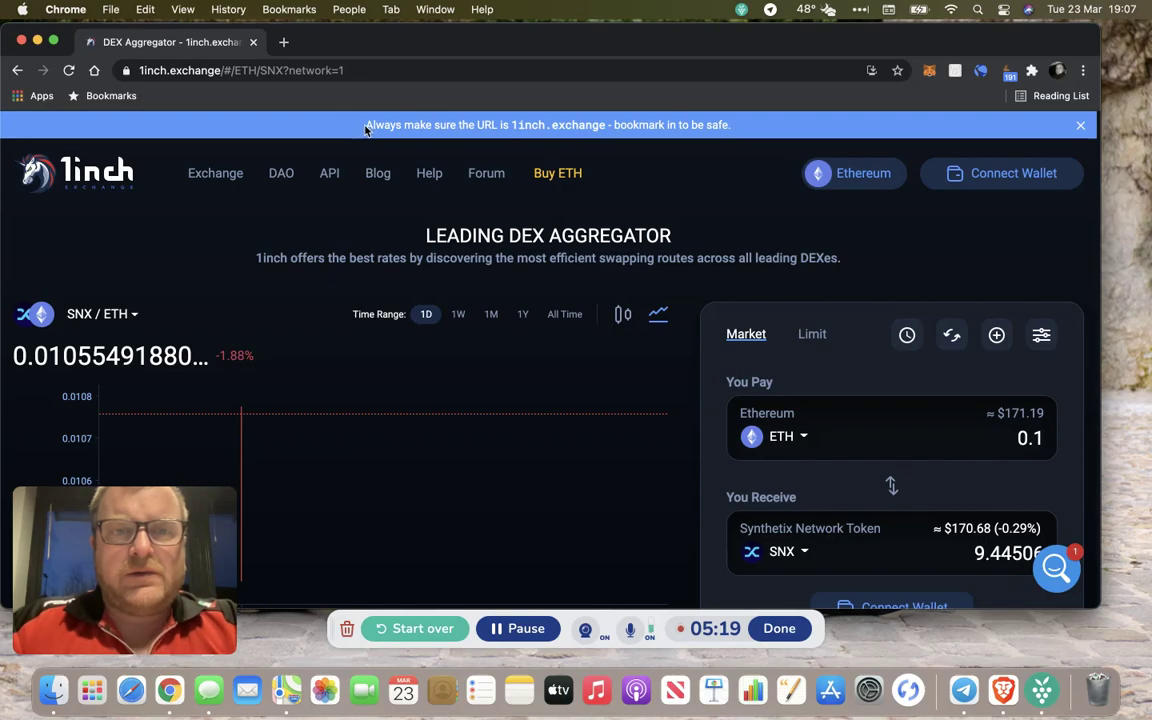
pyautogui.moveTo(328, 113); pyautogui.dragTo(796, 139)
pyautogui.click(683, 110)
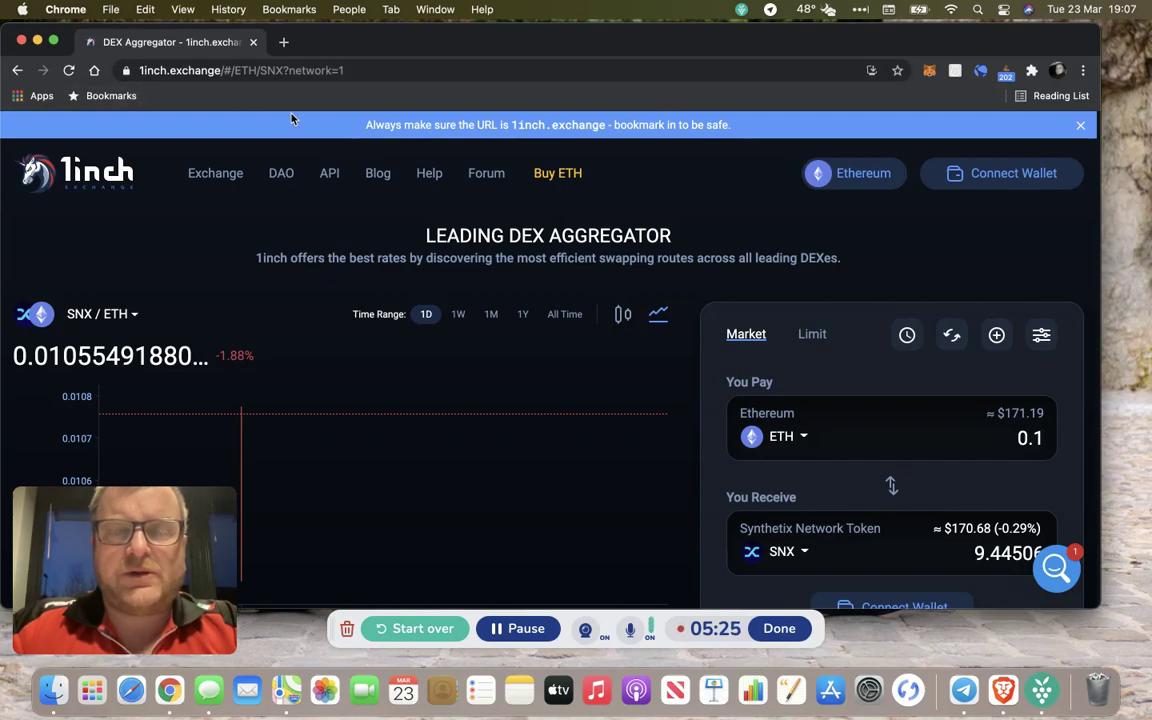
pyautogui.click(993, 178)
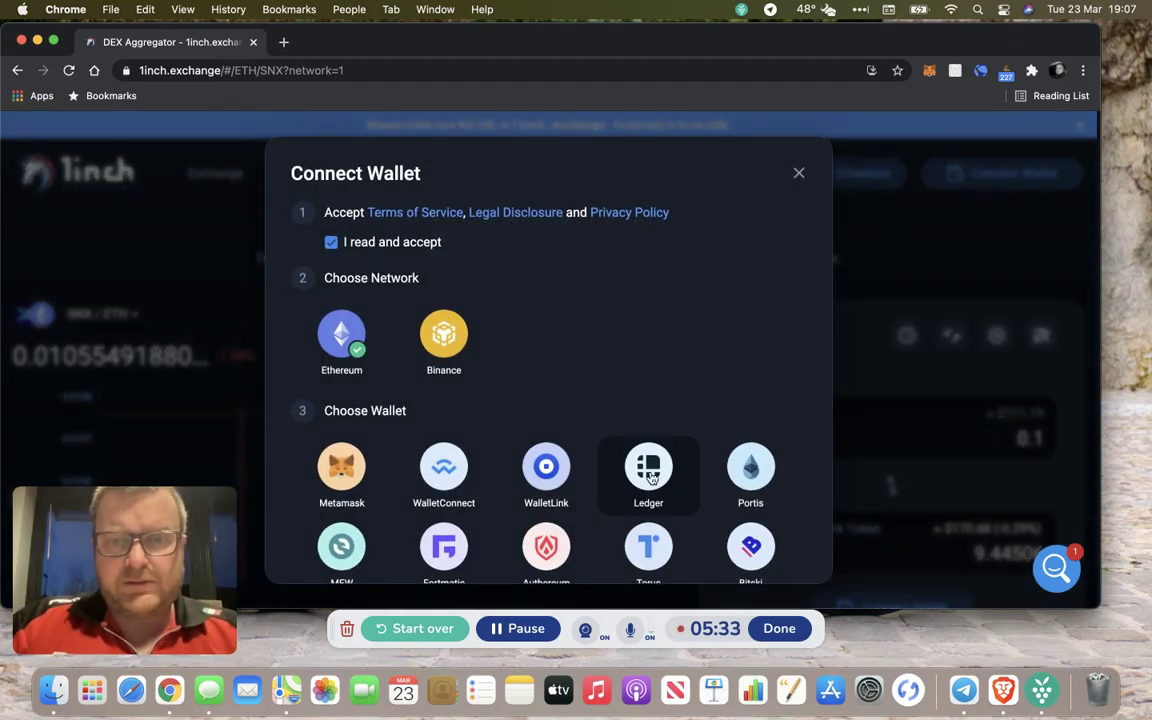
pyautogui.click(650, 477)
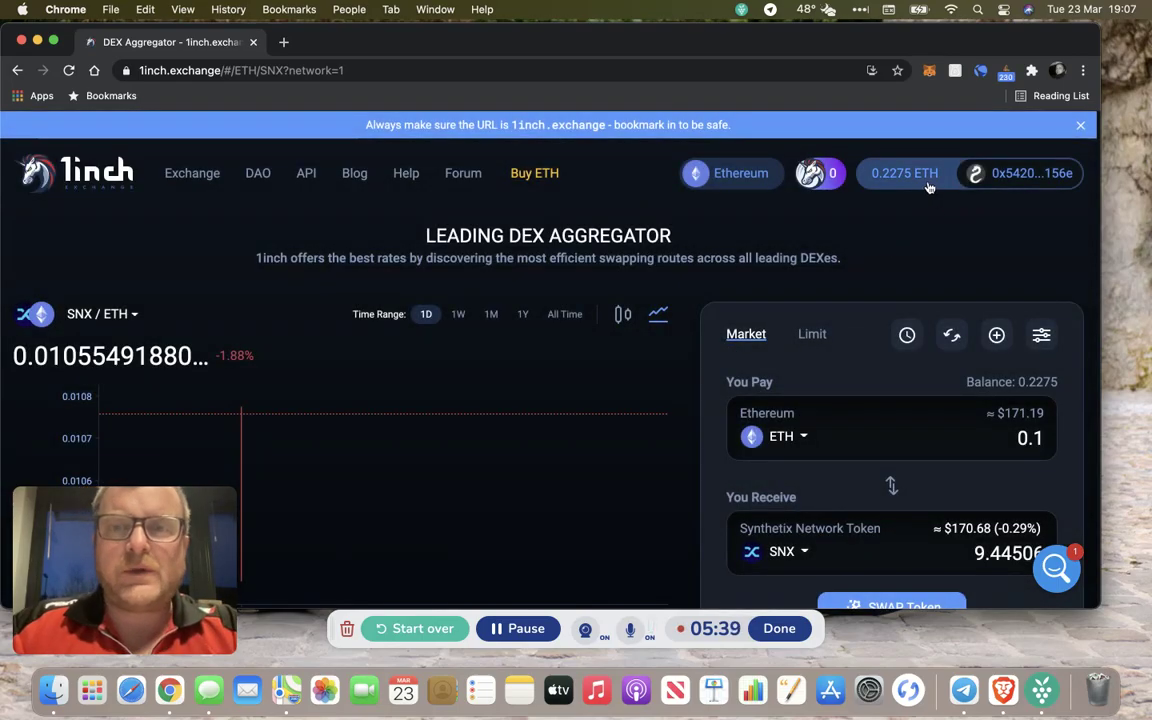
pyautogui.click(697, 178)
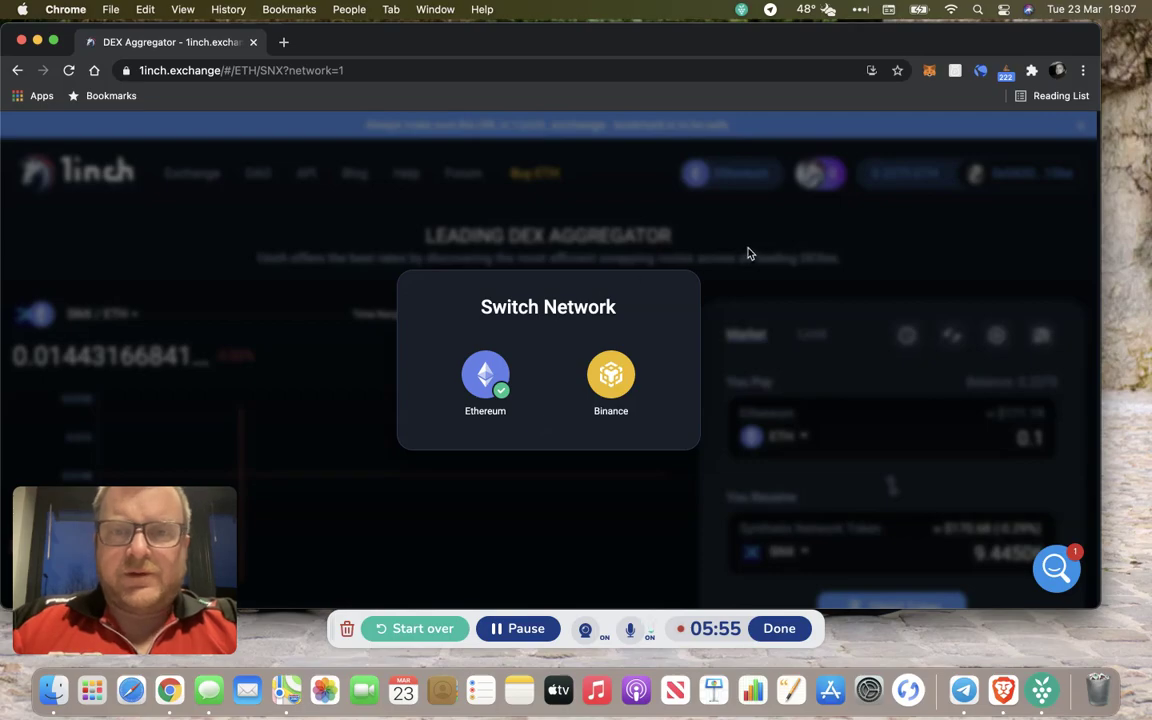
pyautogui.click(440, 338)
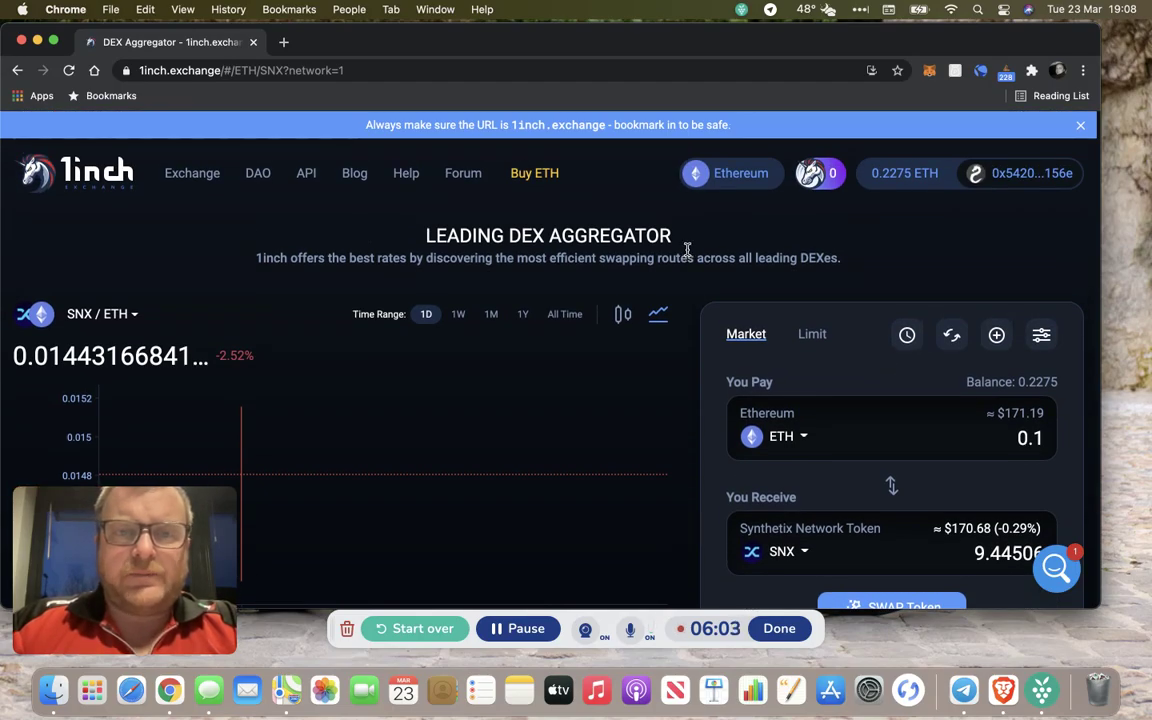
pyautogui.scroll(-3, 687, 249)
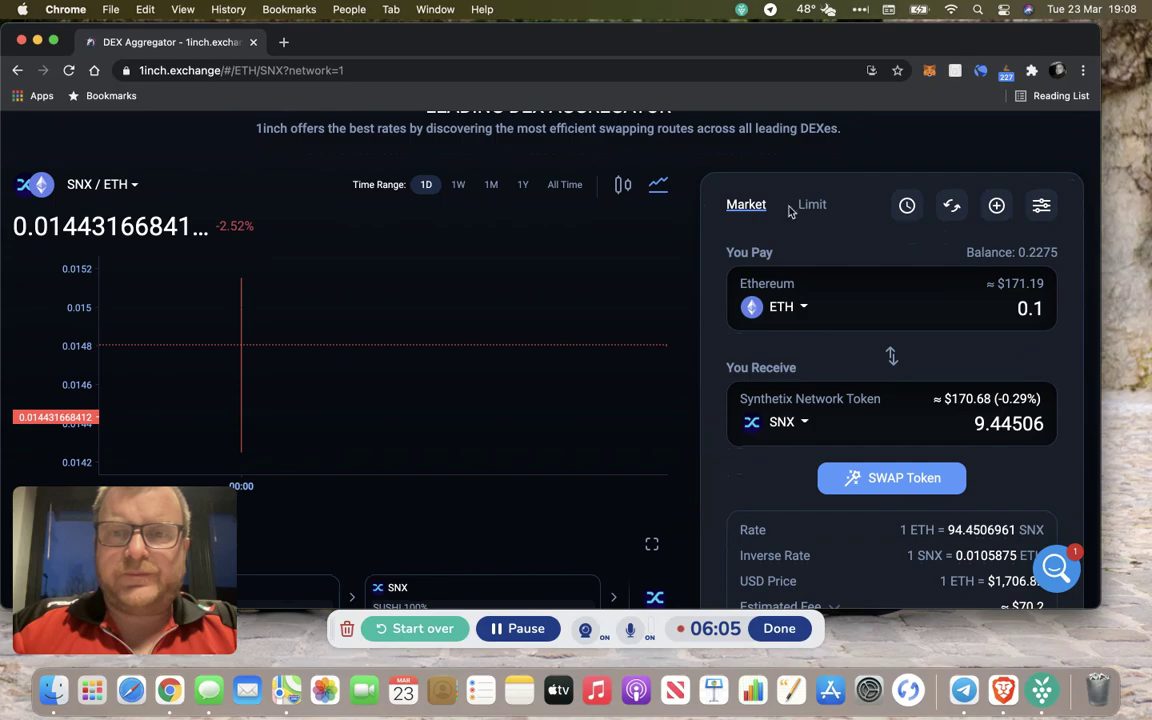
pyautogui.scroll(-2, 789, 278)
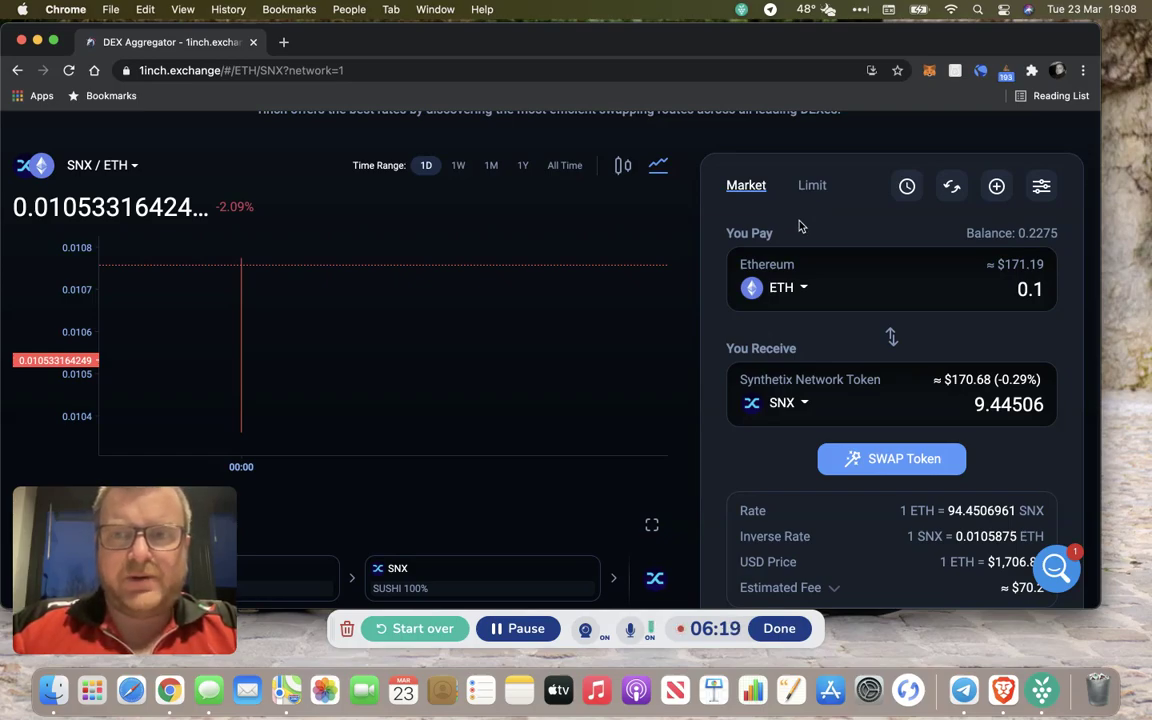
pyautogui.scroll(-2, 800, 226)
pyautogui.scroll(1, 800, 226)
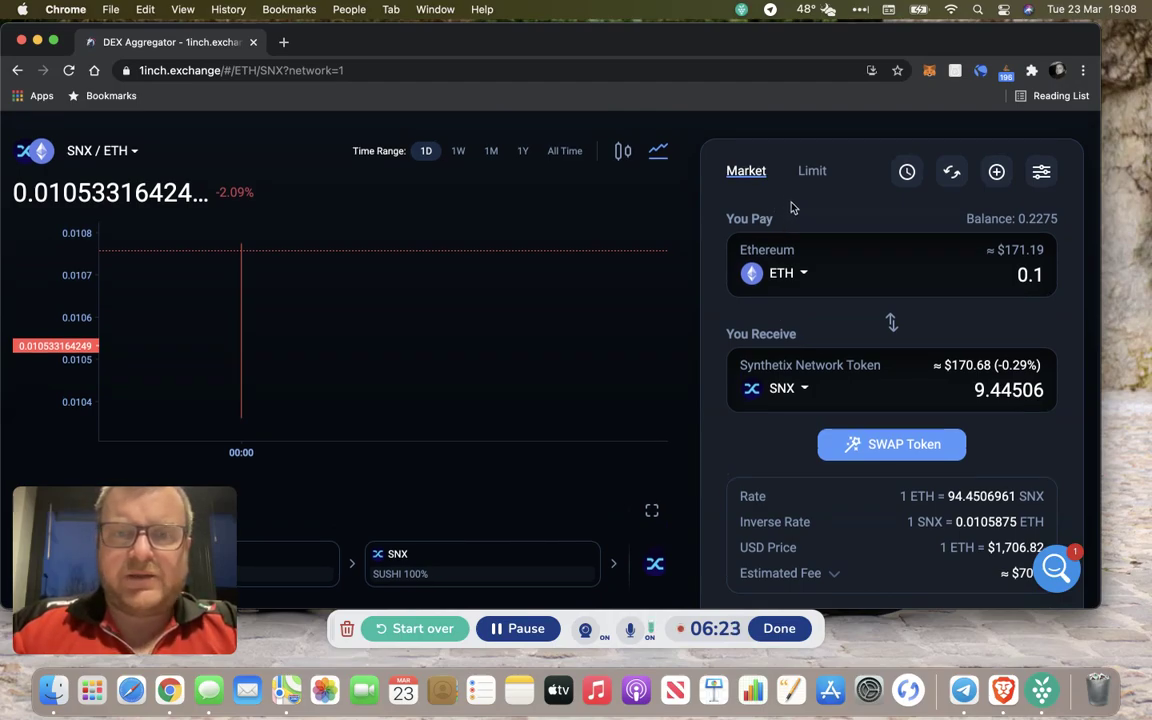
pyautogui.scroll(-2, 781, 219)
pyautogui.scroll(2, 781, 219)
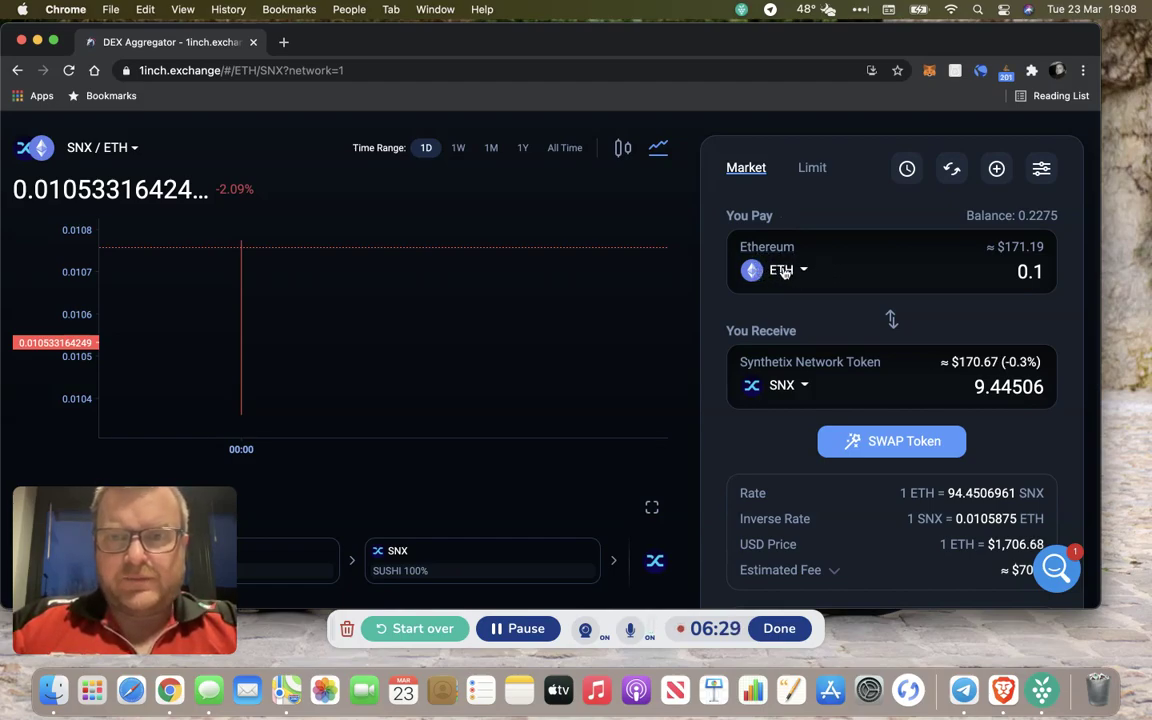
pyautogui.click(805, 271)
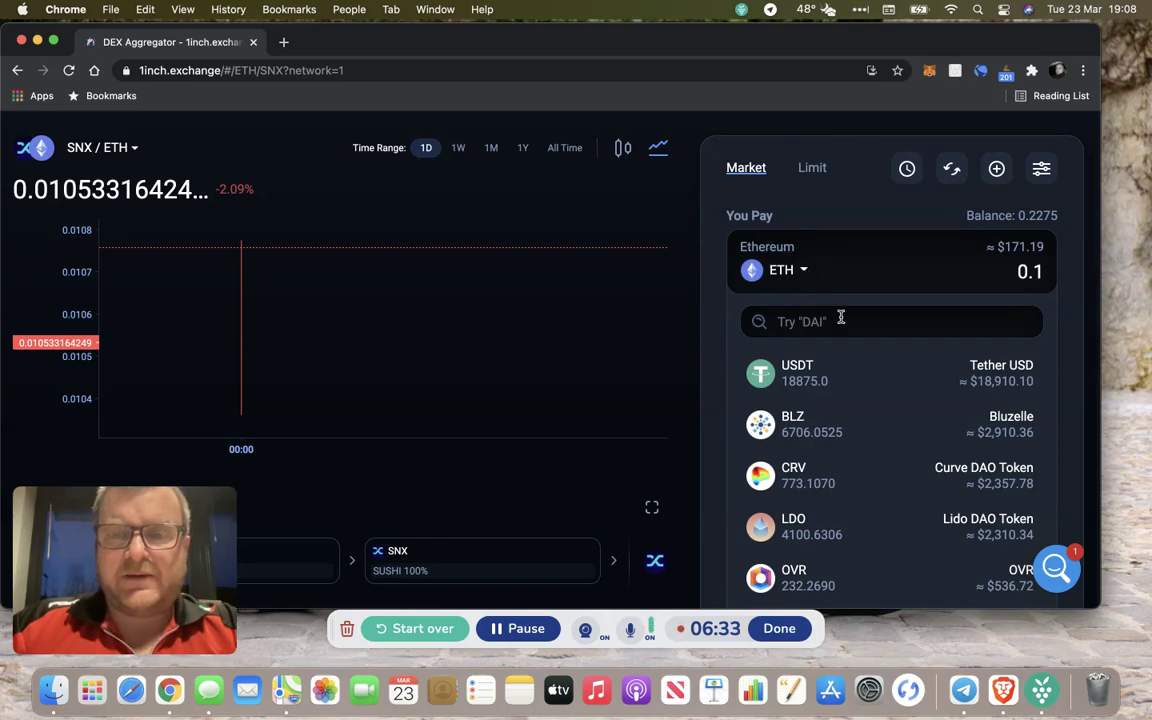
pyautogui.scroll(-10, 823, 380)
pyautogui.scroll(-10, 825, 381)
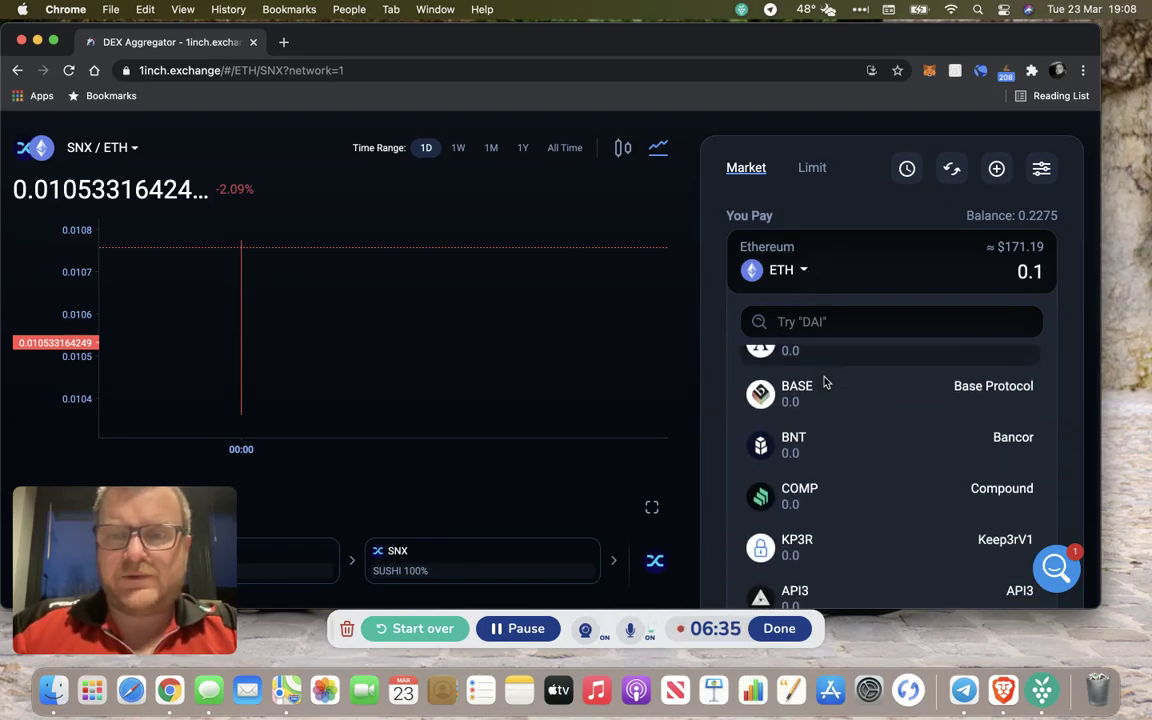
pyautogui.scroll(-10, 825, 381)
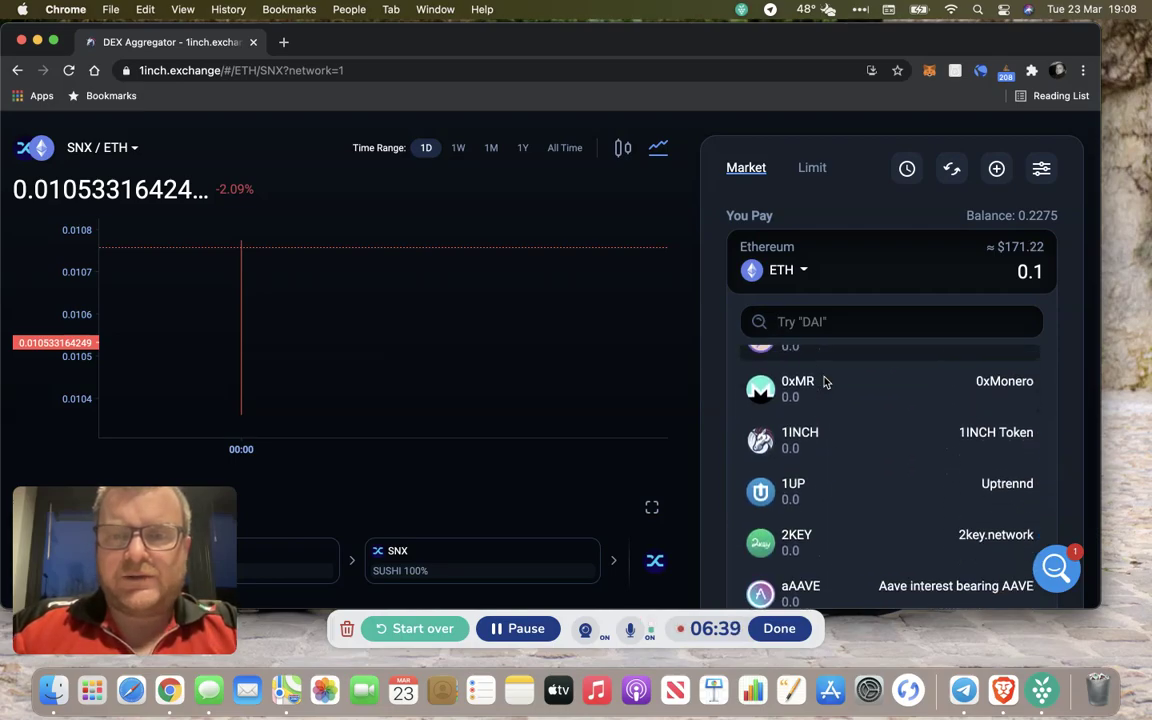
pyautogui.scroll(10, 823, 380)
pyautogui.click(781, 270)
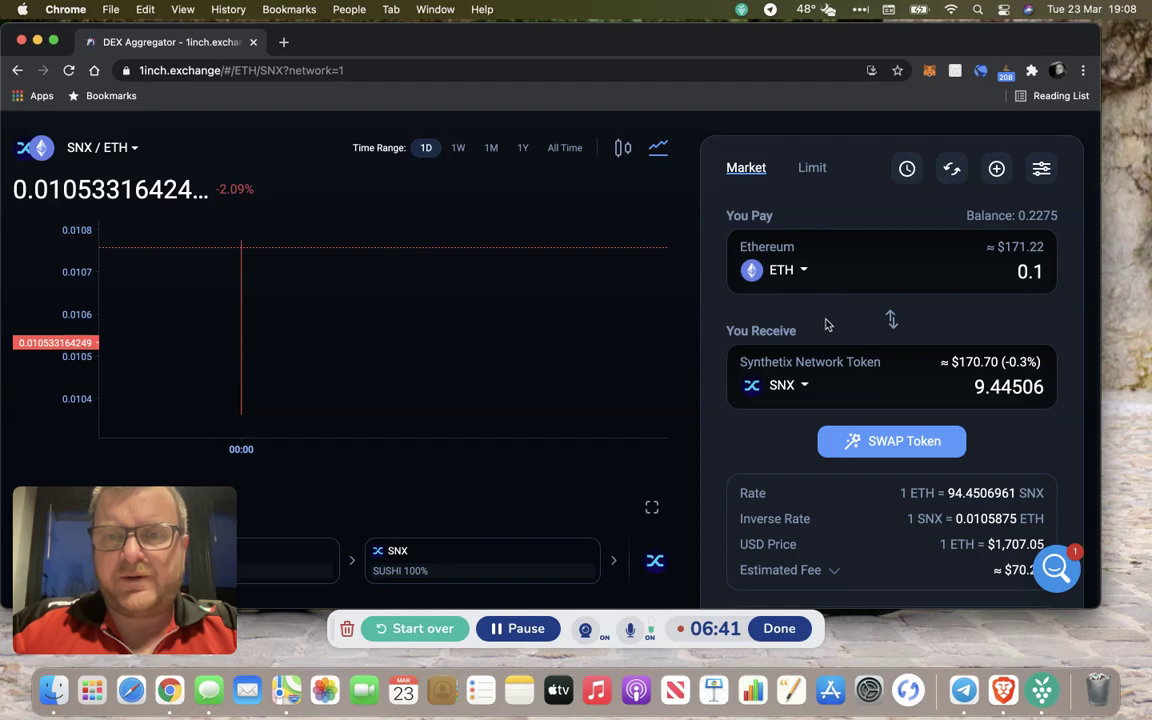
pyautogui.scroll(-2, 826, 323)
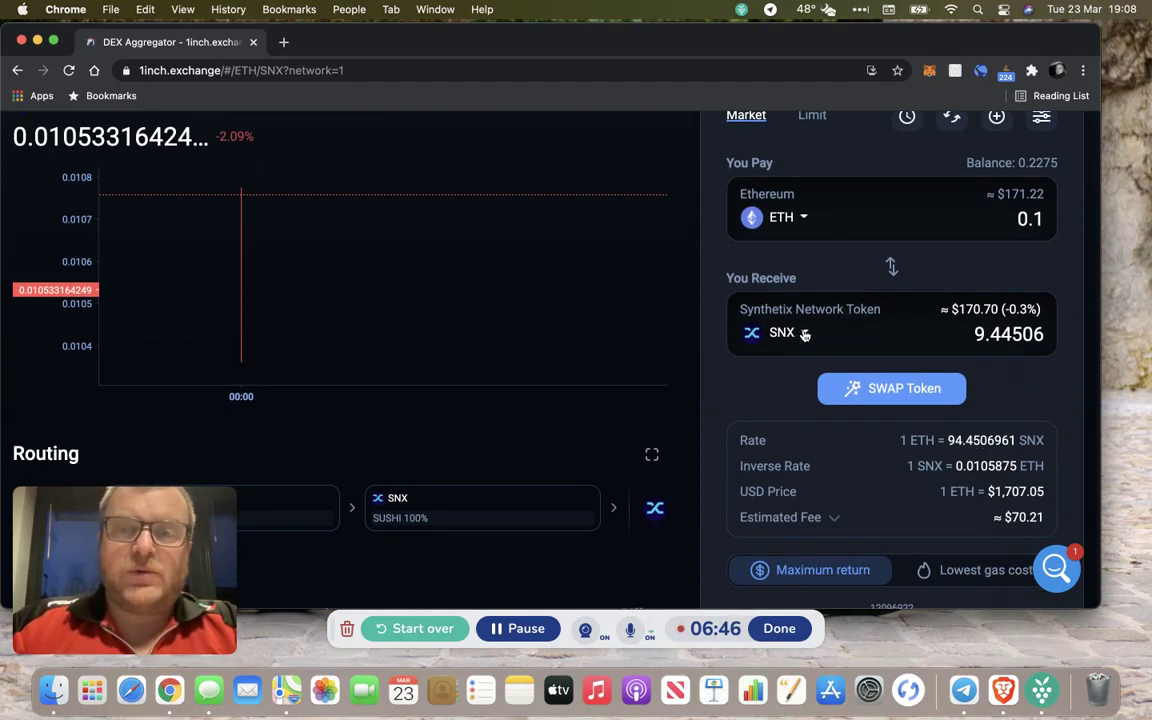
pyautogui.click(805, 334)
# Replace SNX with SUSHI as the receive token, giving a quote of 9.80555 SUSHI
pyautogui.scroll(-15, 815, 370)
pyautogui.scroll(8, 818, 385)
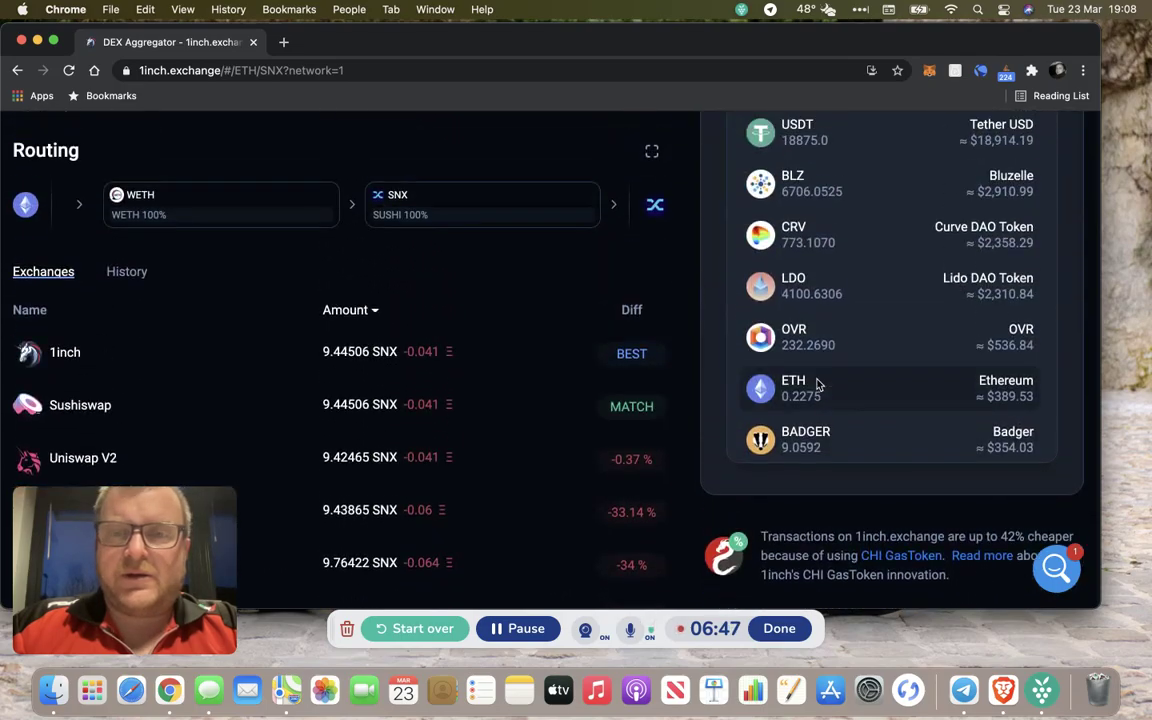
pyautogui.scroll(-10, 816, 384)
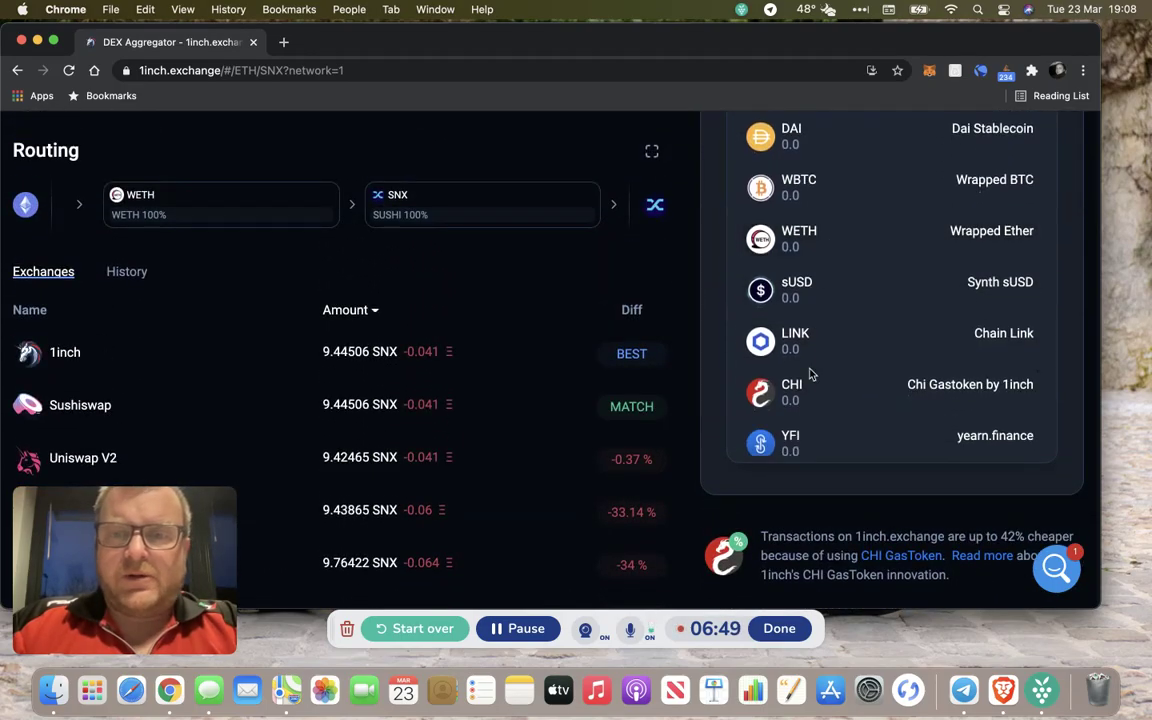
pyautogui.scroll(-8, 812, 374)
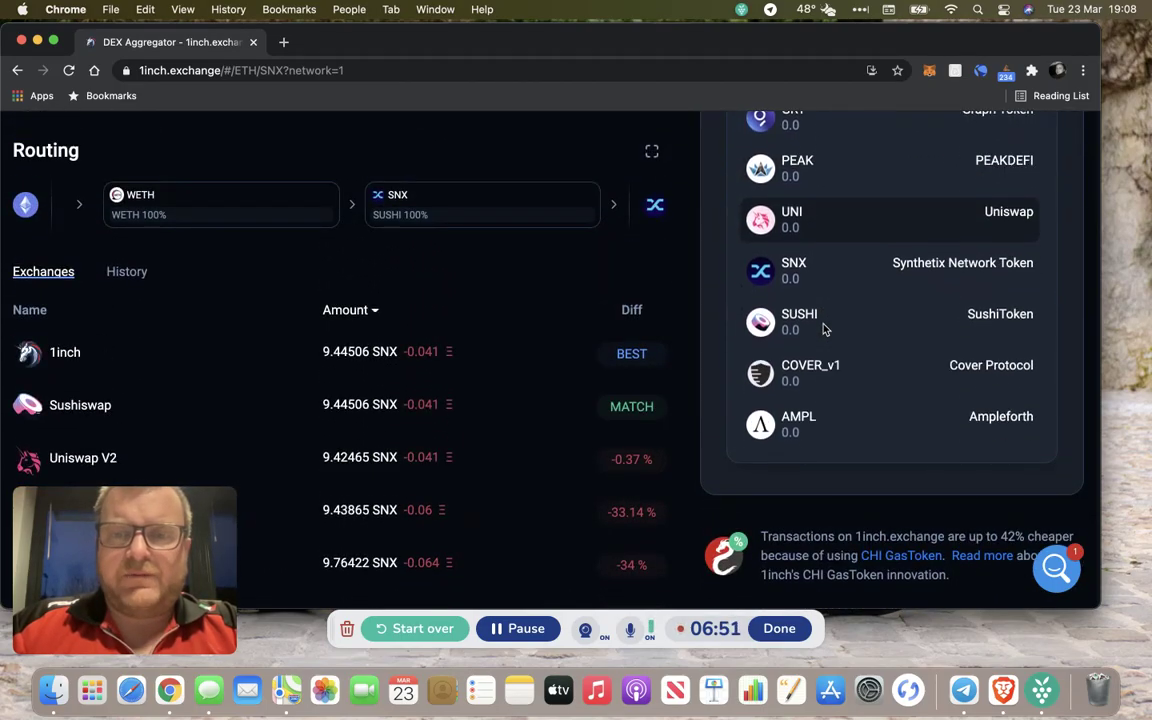
pyautogui.click(812, 327)
pyautogui.scroll(-1, 758, 346)
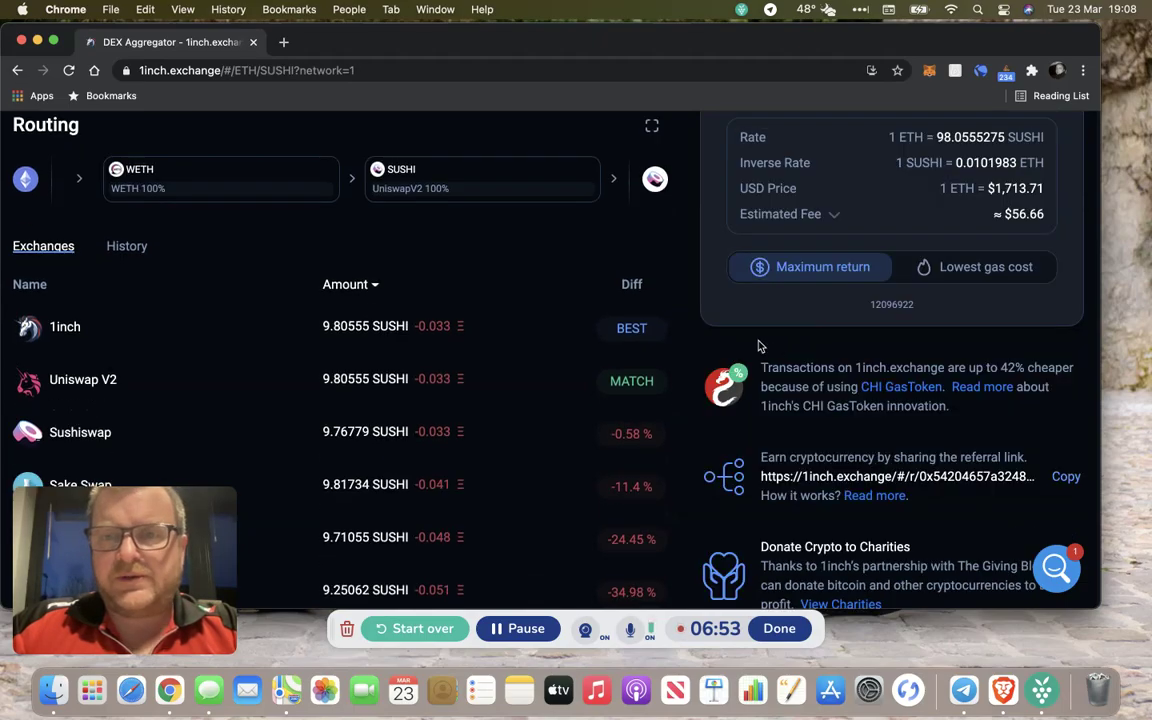
pyautogui.scroll(10, 758, 346)
pyautogui.scroll(-3, 735, 325)
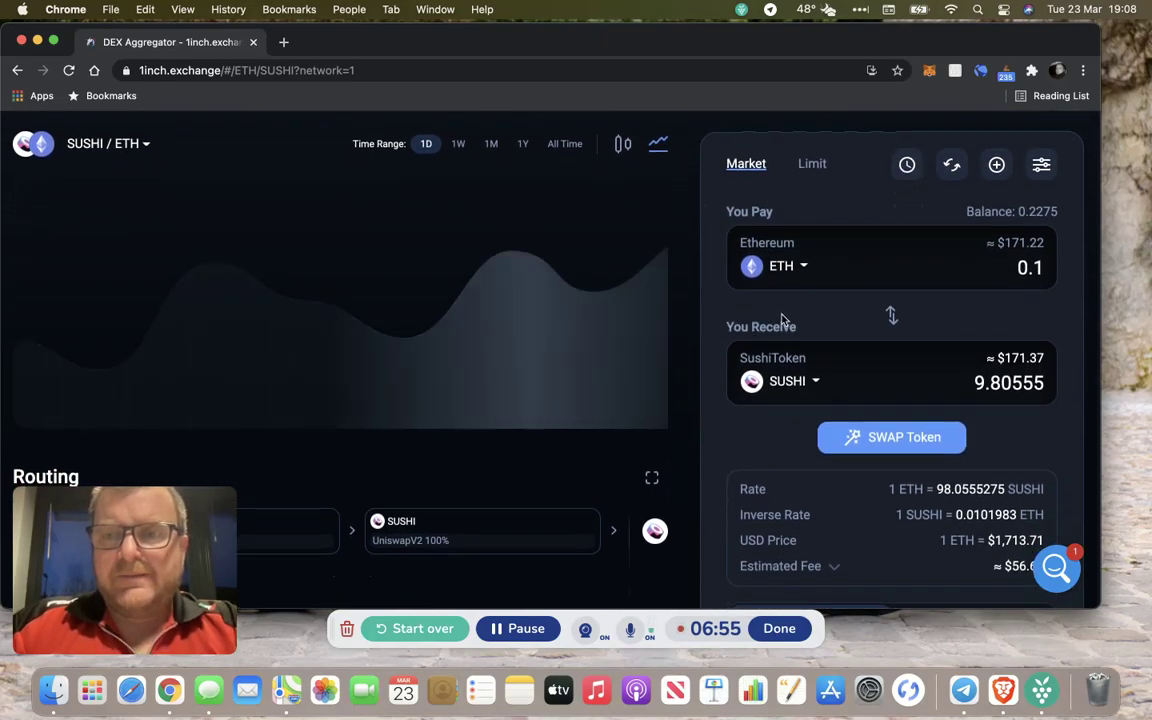
pyautogui.scroll(-3, 812, 314)
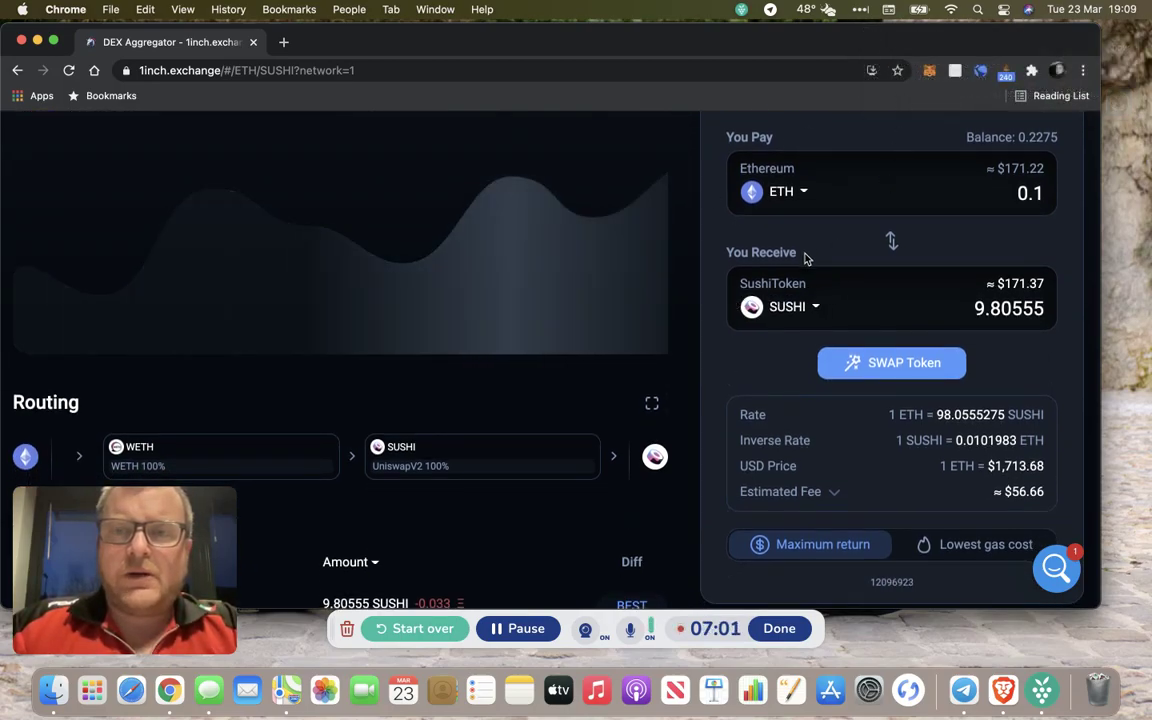
pyautogui.scroll(-3, 522, 334)
pyautogui.scroll(2, 519, 318)
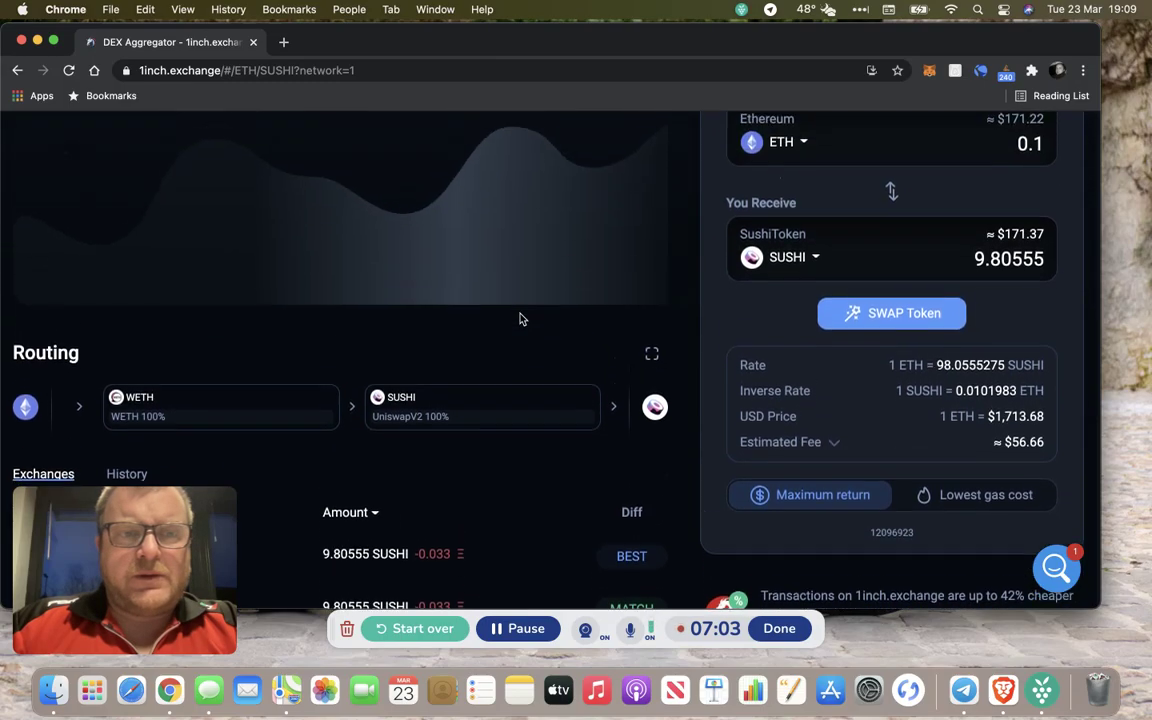
pyautogui.scroll(4, 522, 316)
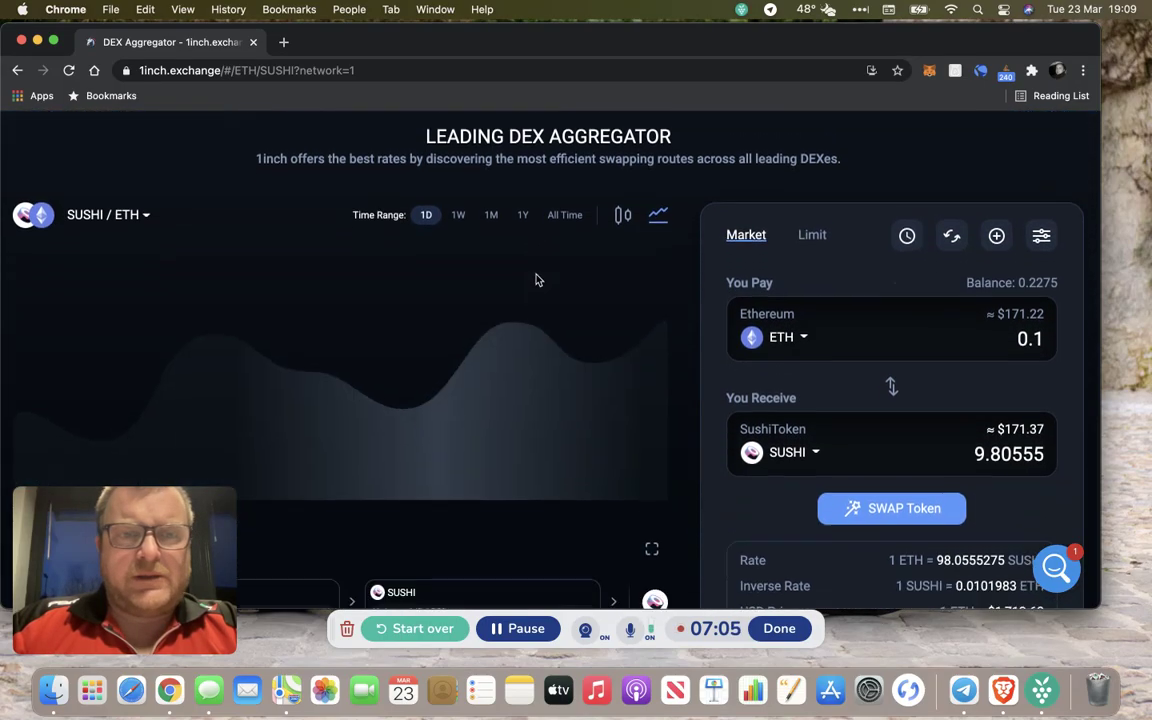
pyautogui.scroll(-2, 536, 280)
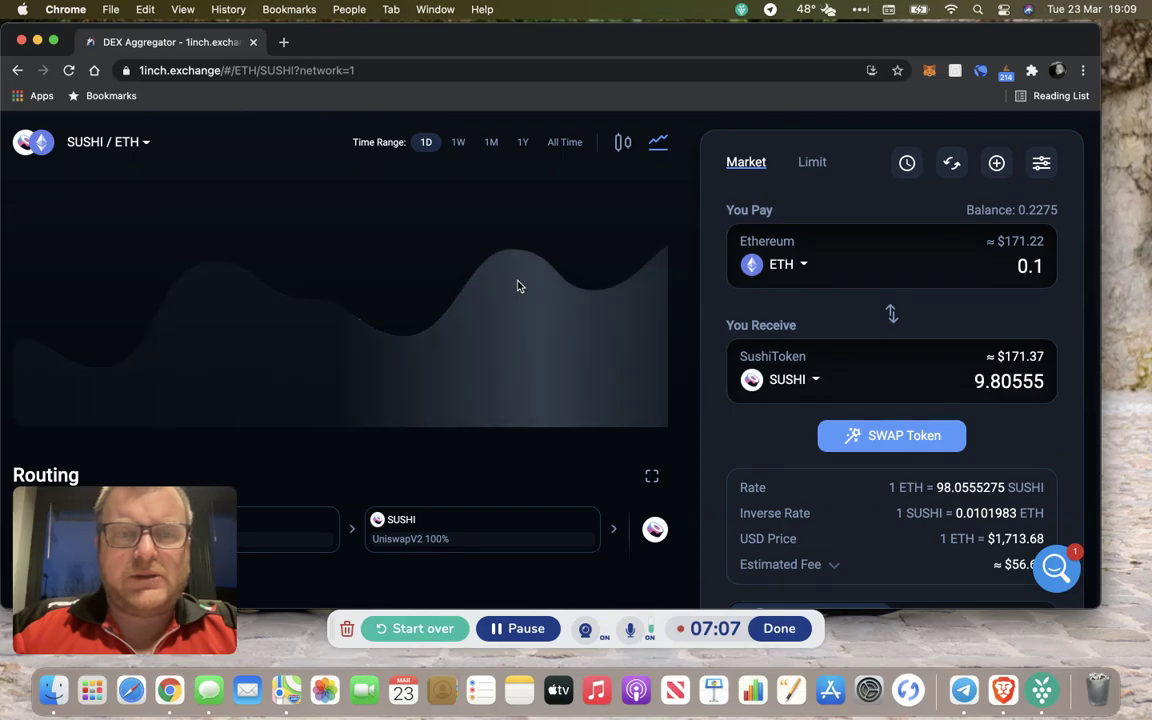
pyautogui.scroll(-5, 520, 285)
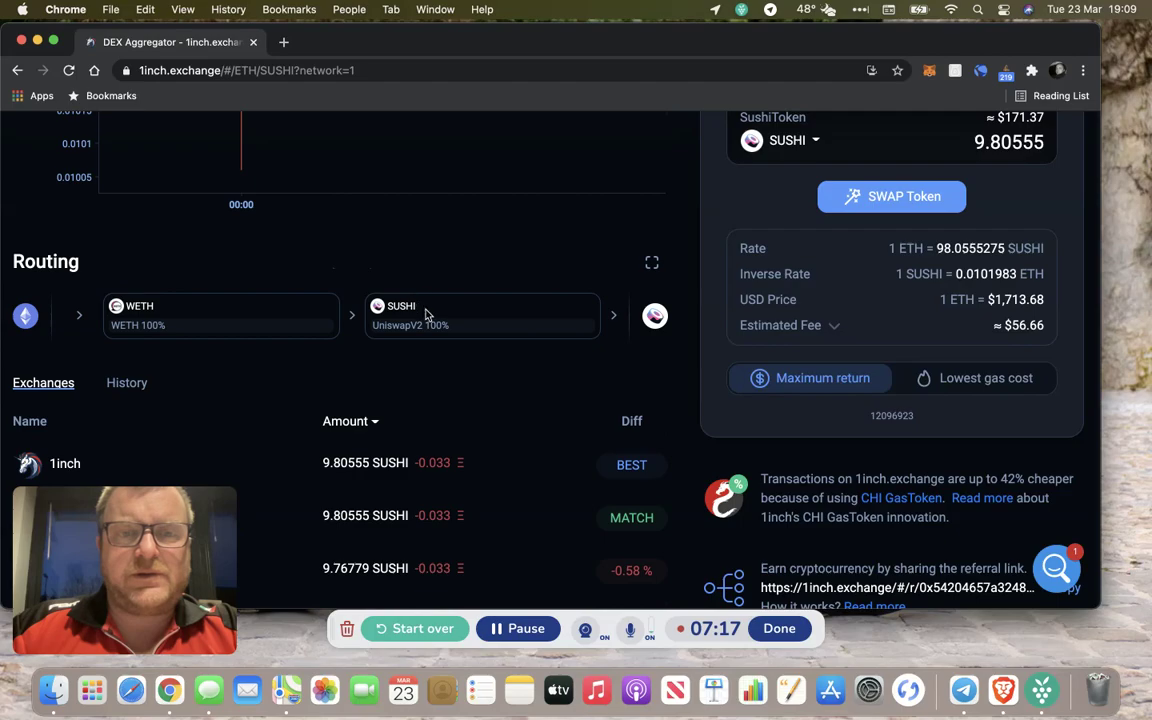
pyautogui.scroll(-3, 468, 339)
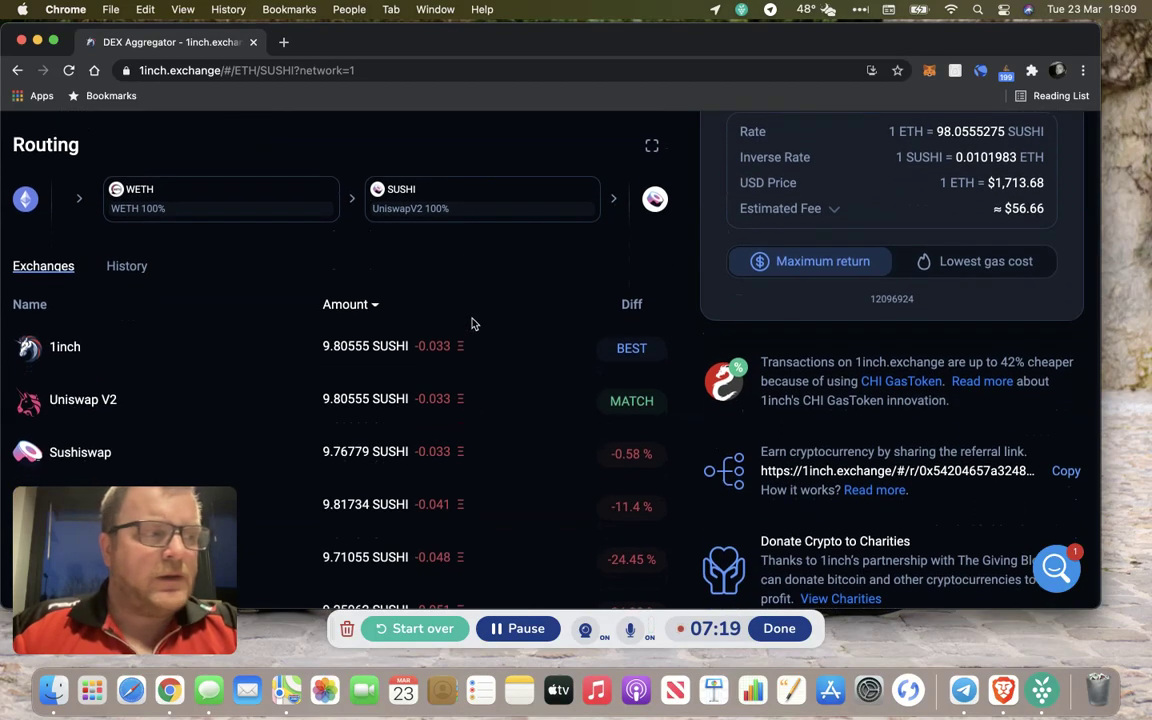
pyautogui.scroll(-2, 473, 323)
pyautogui.scroll(3, 473, 323)
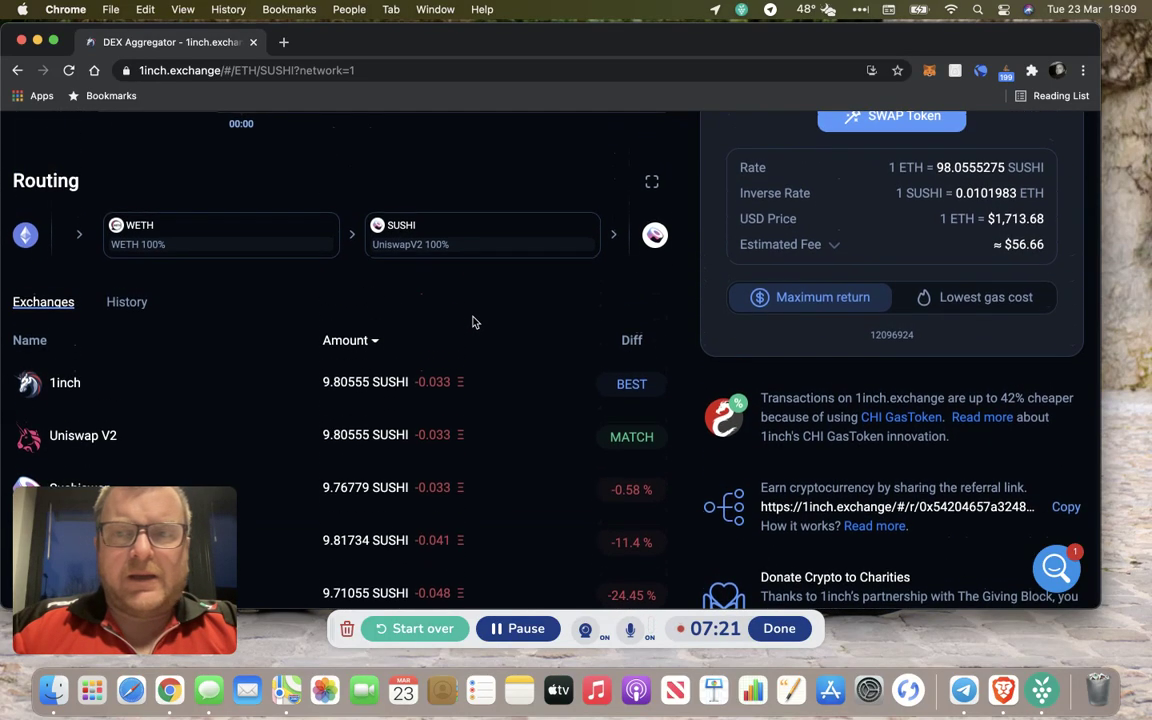
pyautogui.scroll(1, 473, 322)
pyautogui.scroll(-3, 465, 320)
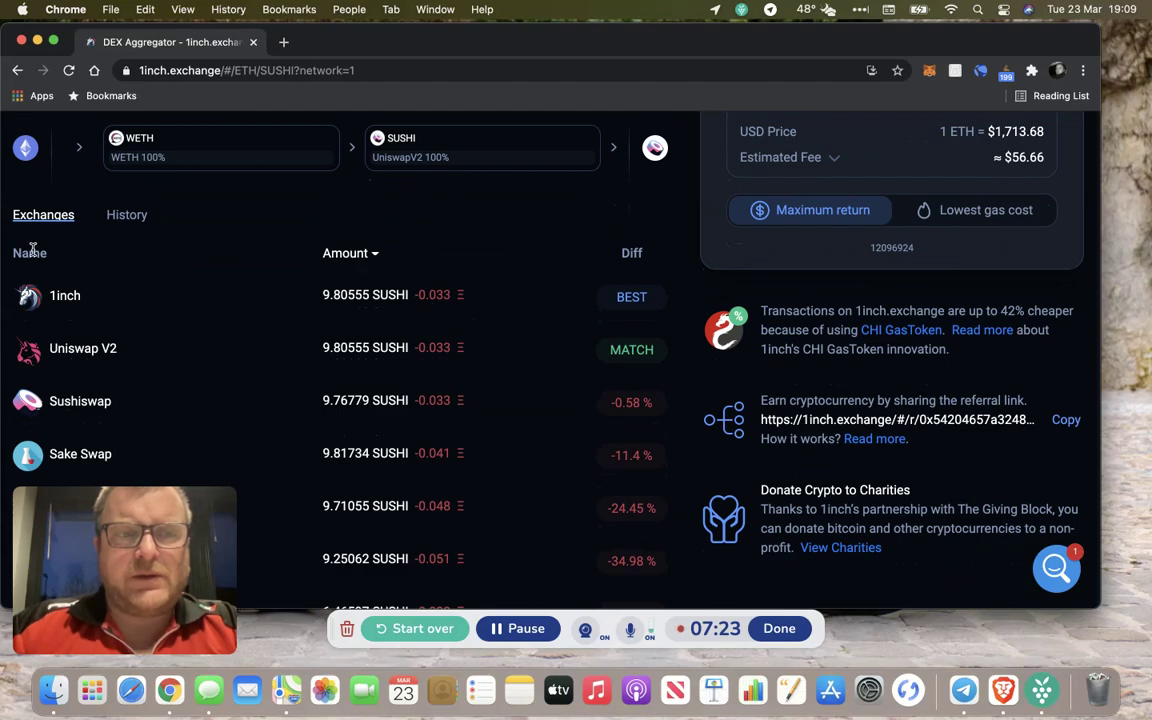
pyautogui.scroll(-2, 141, 301)
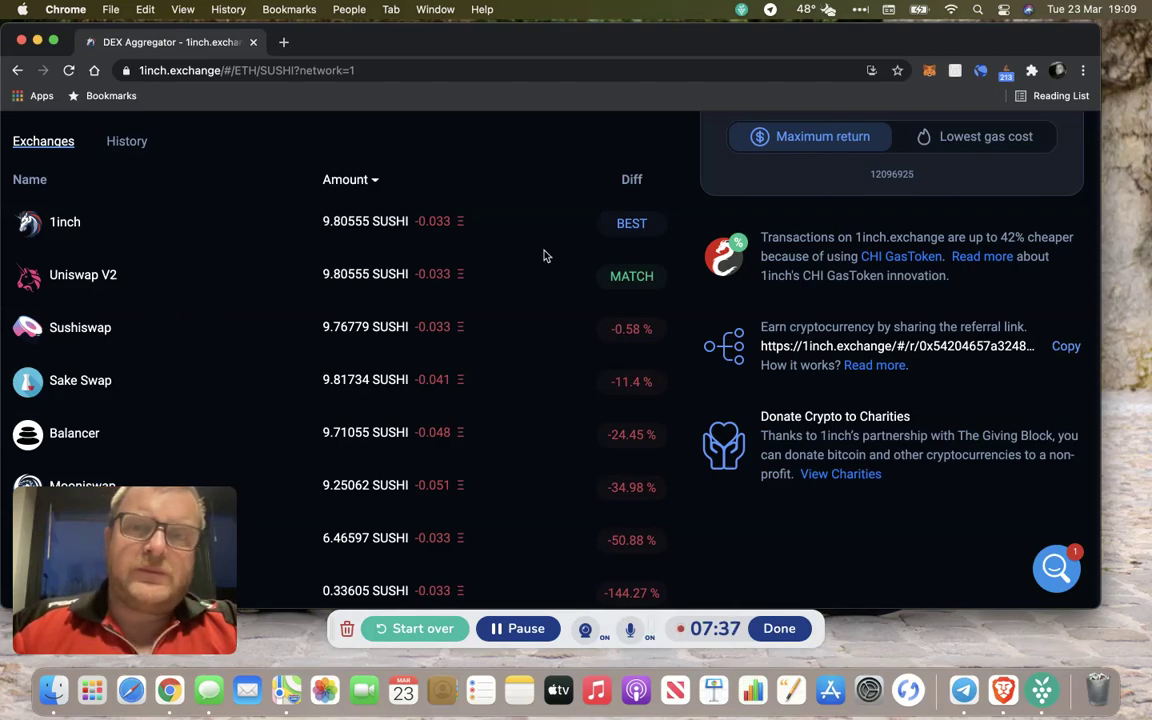
pyautogui.scroll(10, 550, 254)
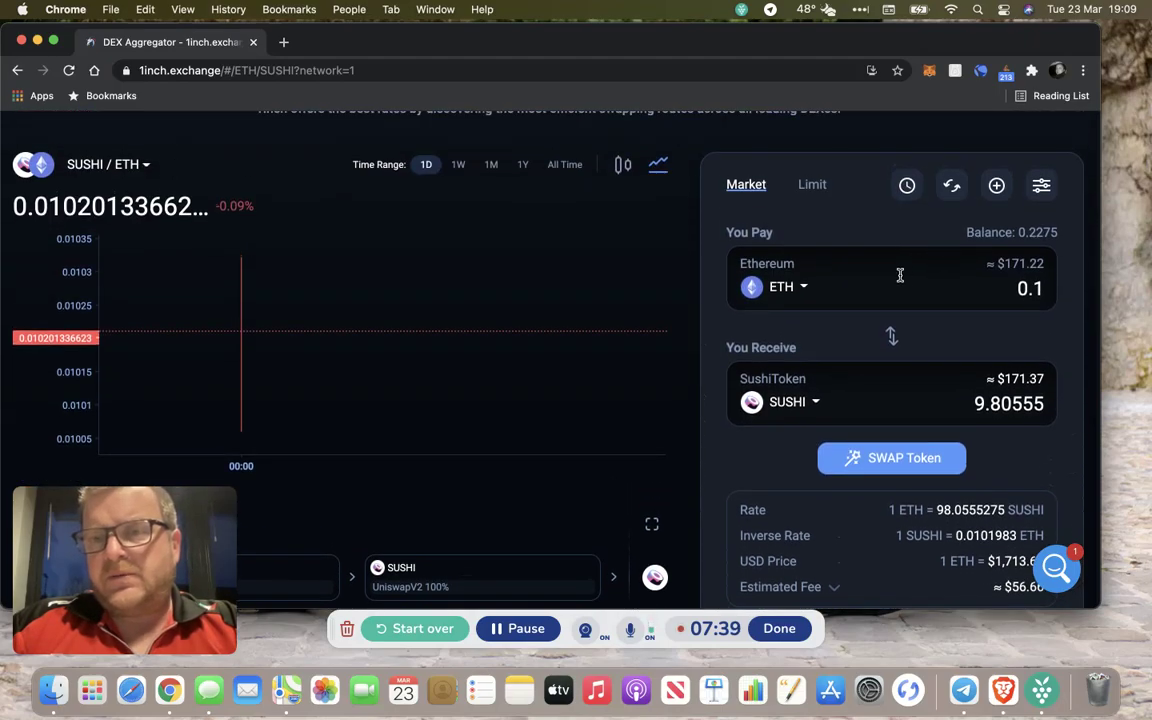
pyautogui.scroll(-3, 890, 274)
pyautogui.scroll(-2, 883, 273)
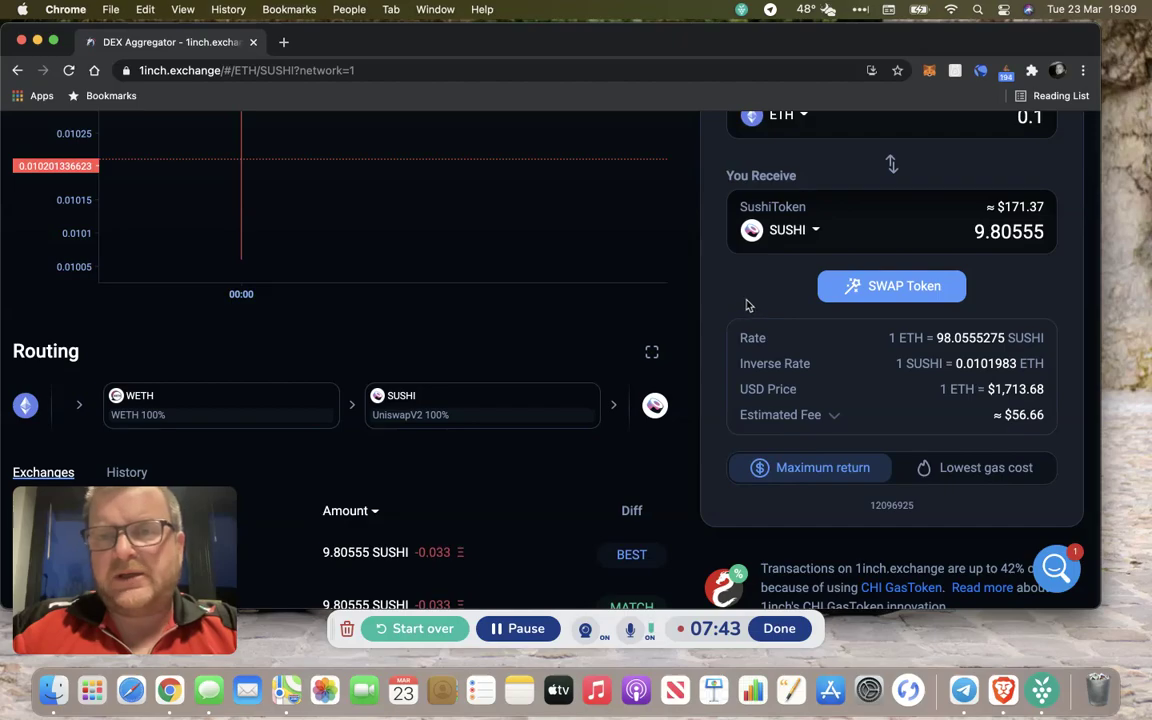
pyautogui.scroll(-3, 860, 262)
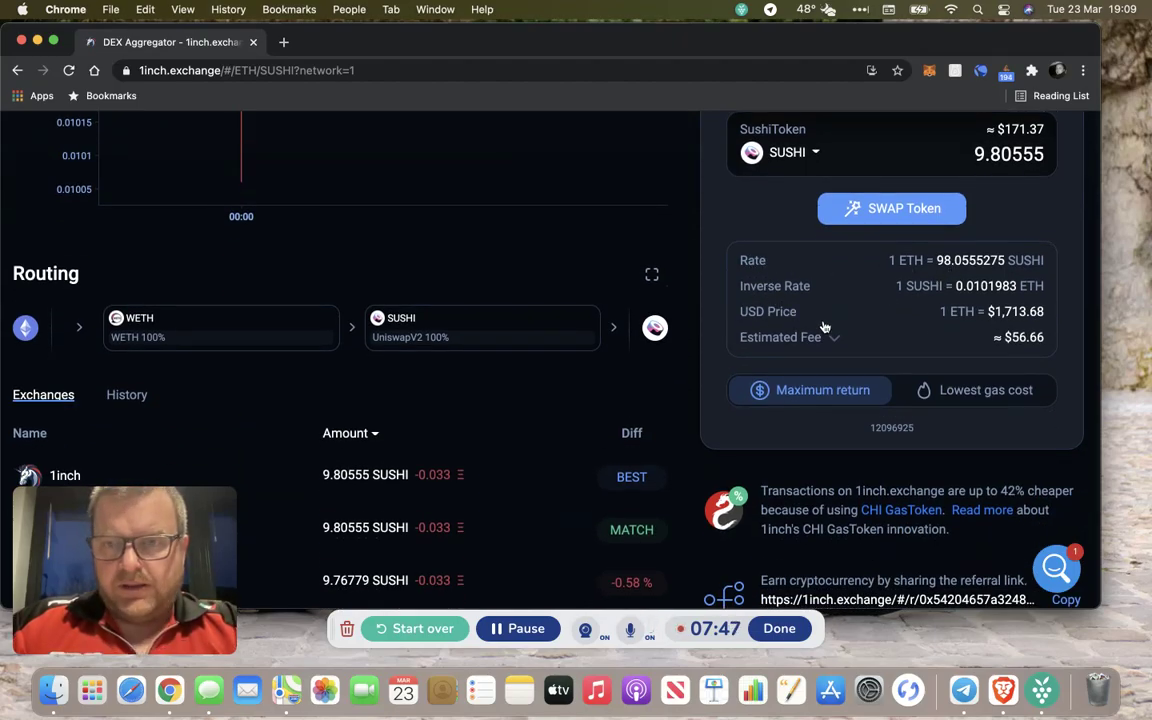
pyautogui.scroll(-2, 905, 325)
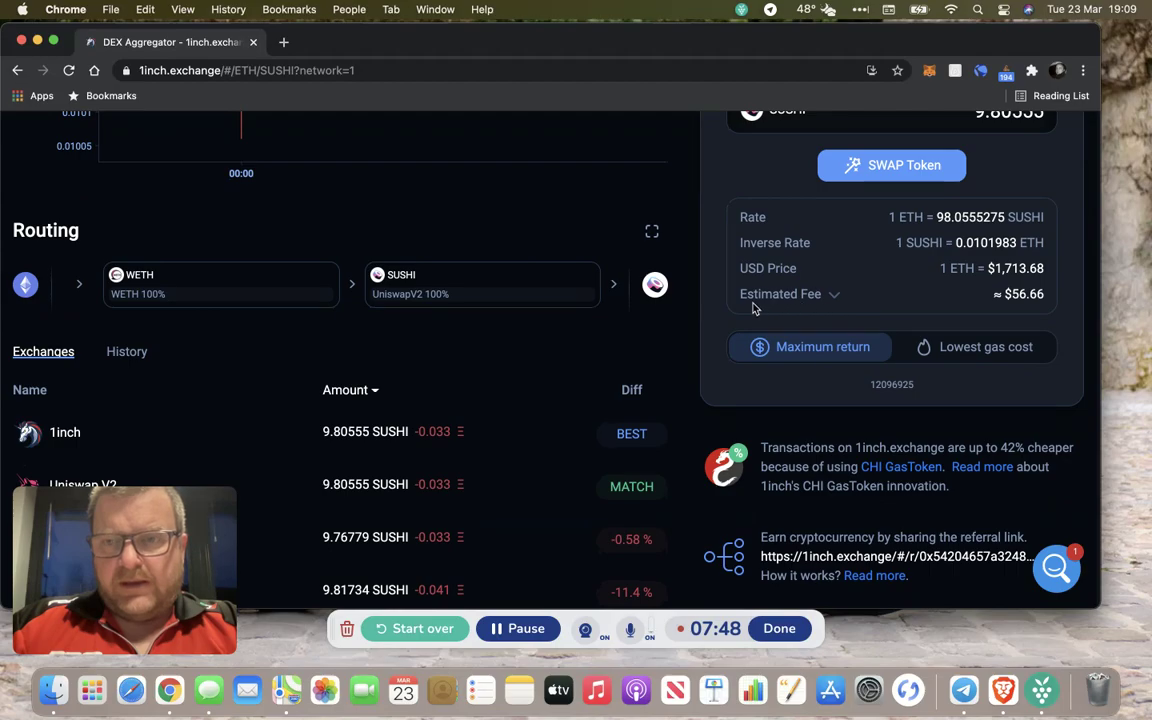
pyautogui.click(835, 296)
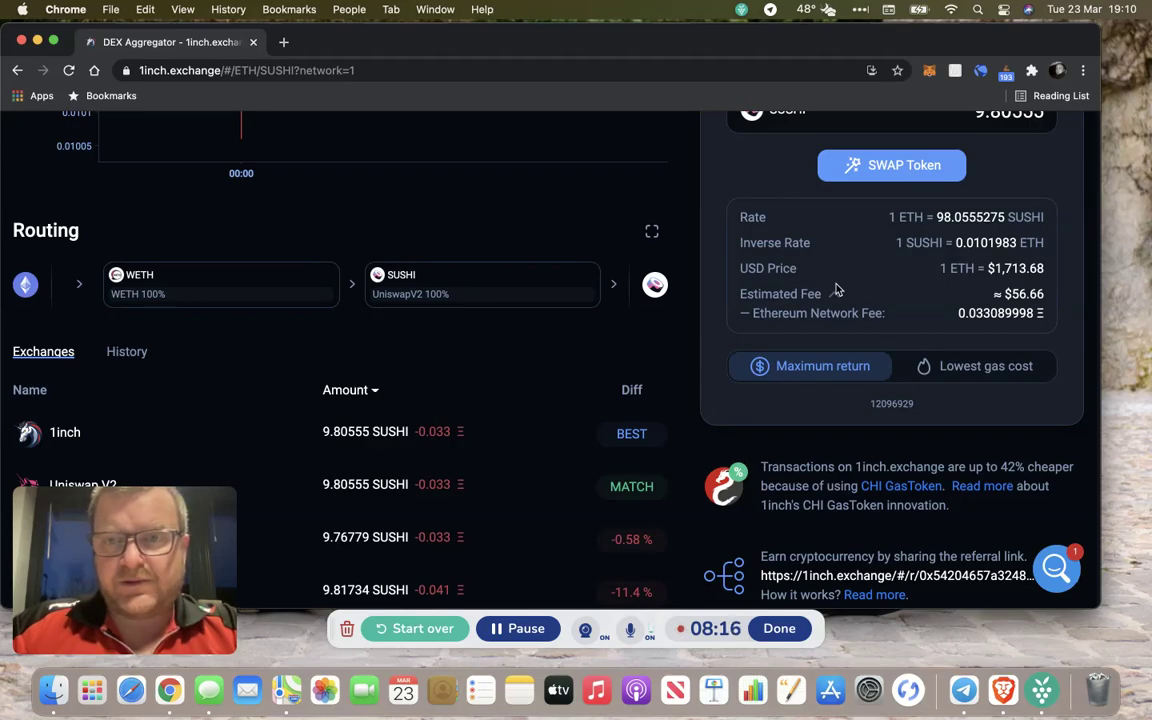
pyautogui.click(1005, 72)
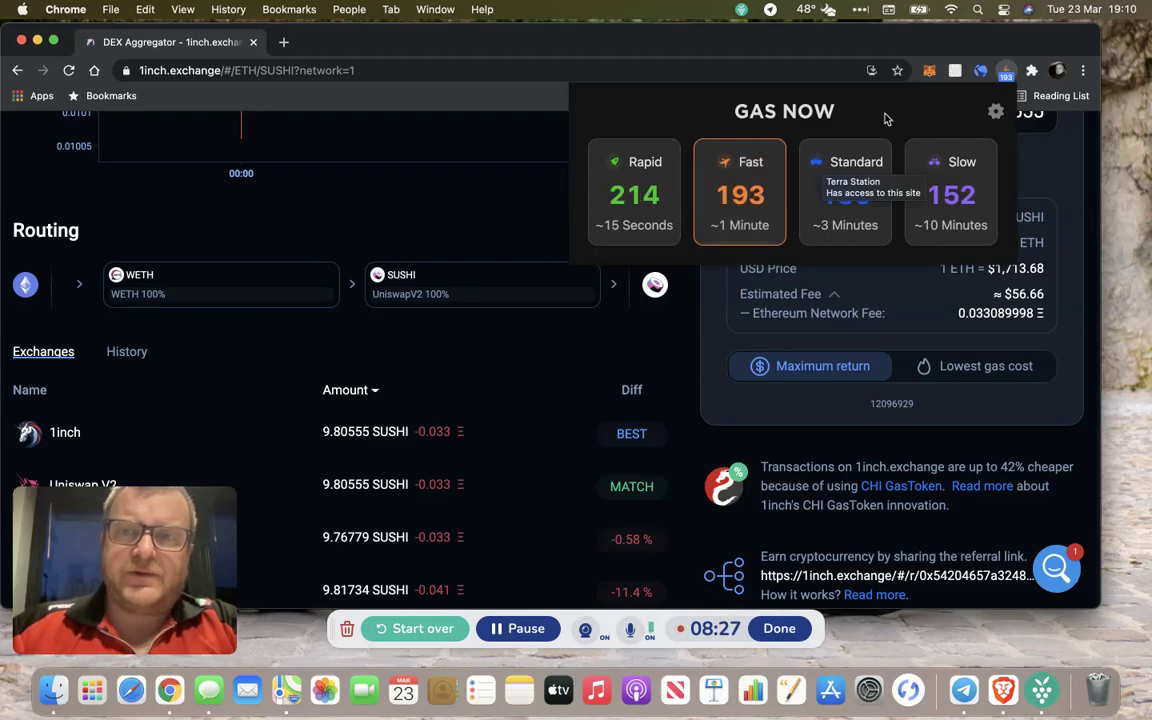
pyautogui.click(1026, 165)
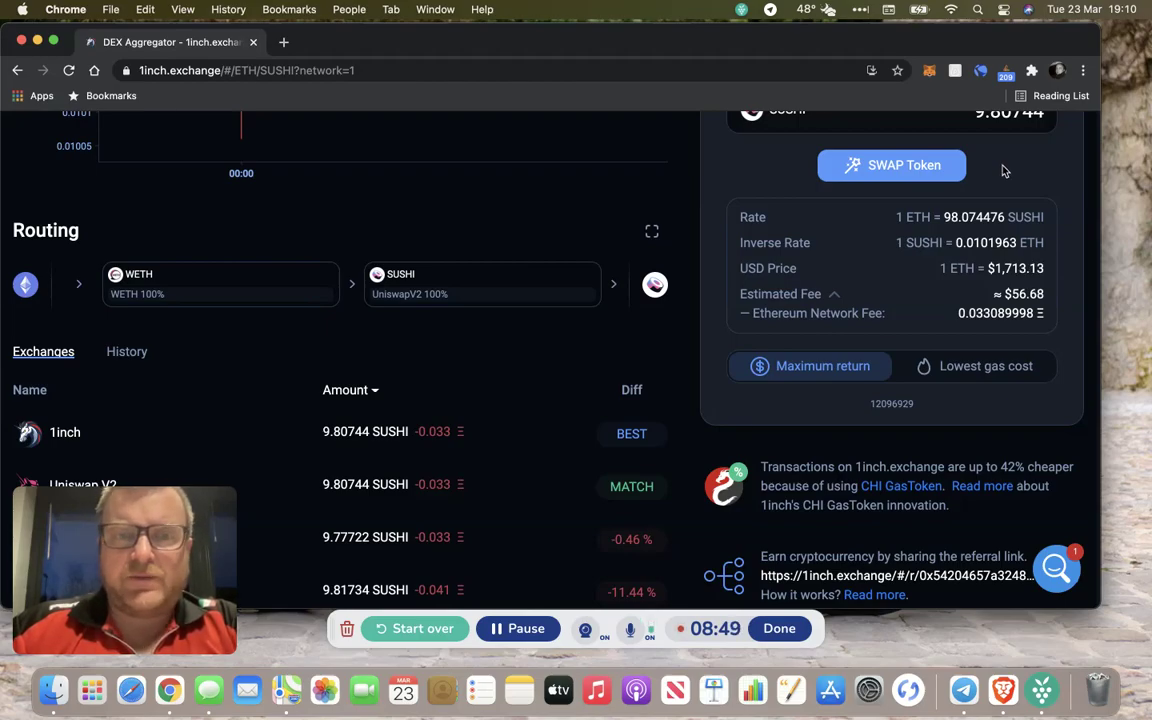
pyautogui.scroll(-2, 587, 291)
pyautogui.scroll(-4, 514, 283)
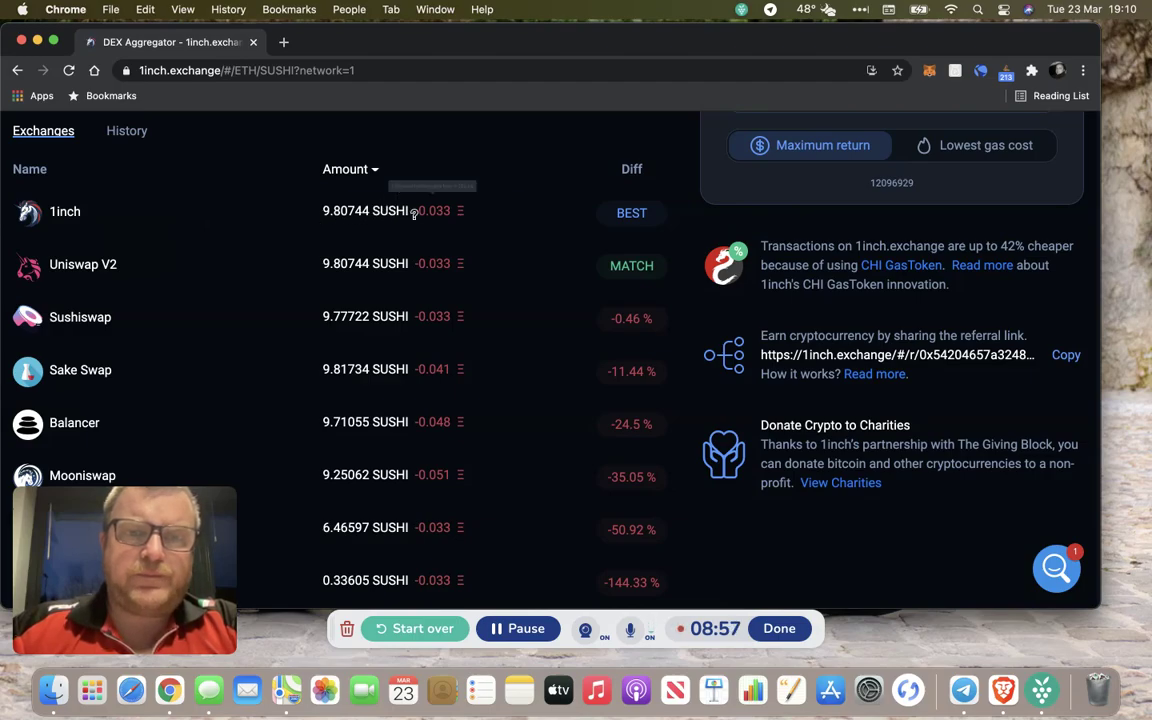
pyautogui.moveTo(437, 212)
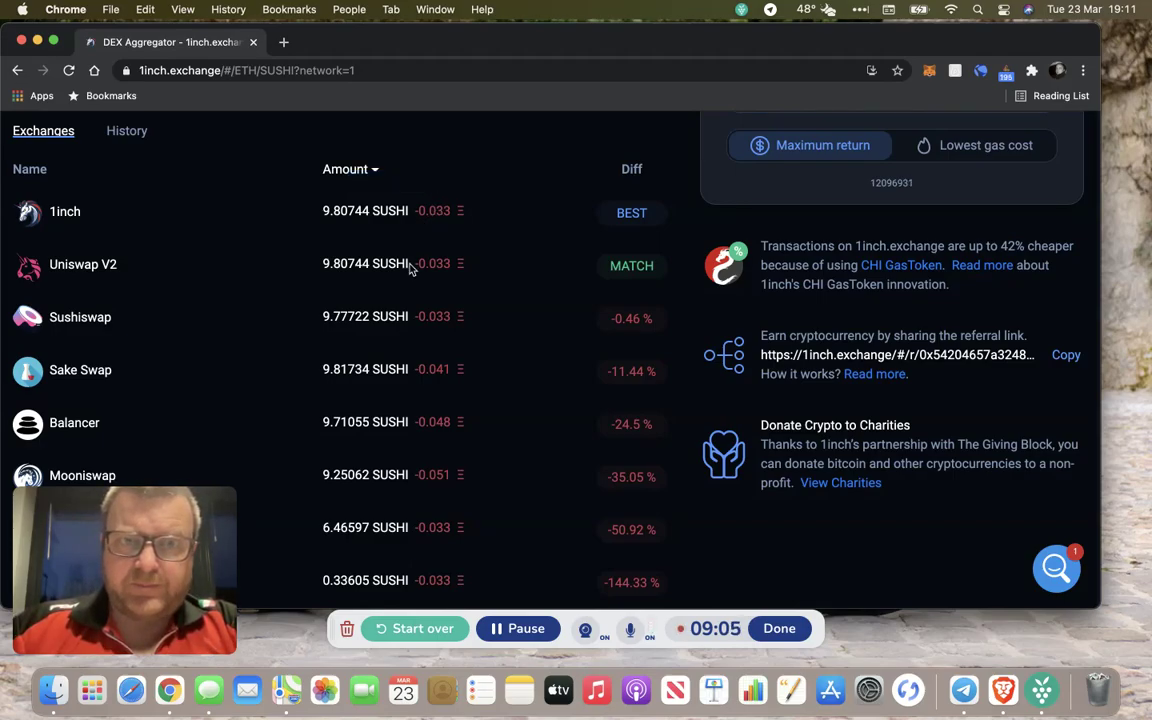
pyautogui.moveTo(423, 263)
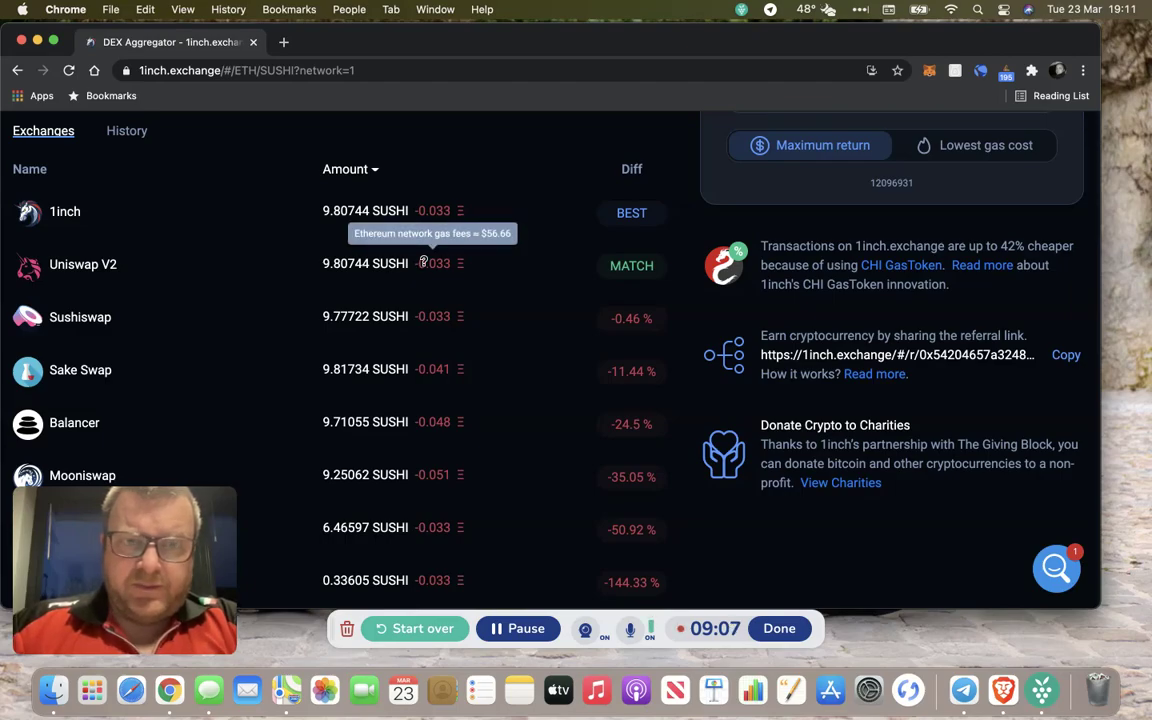
pyautogui.scroll(3, 423, 263)
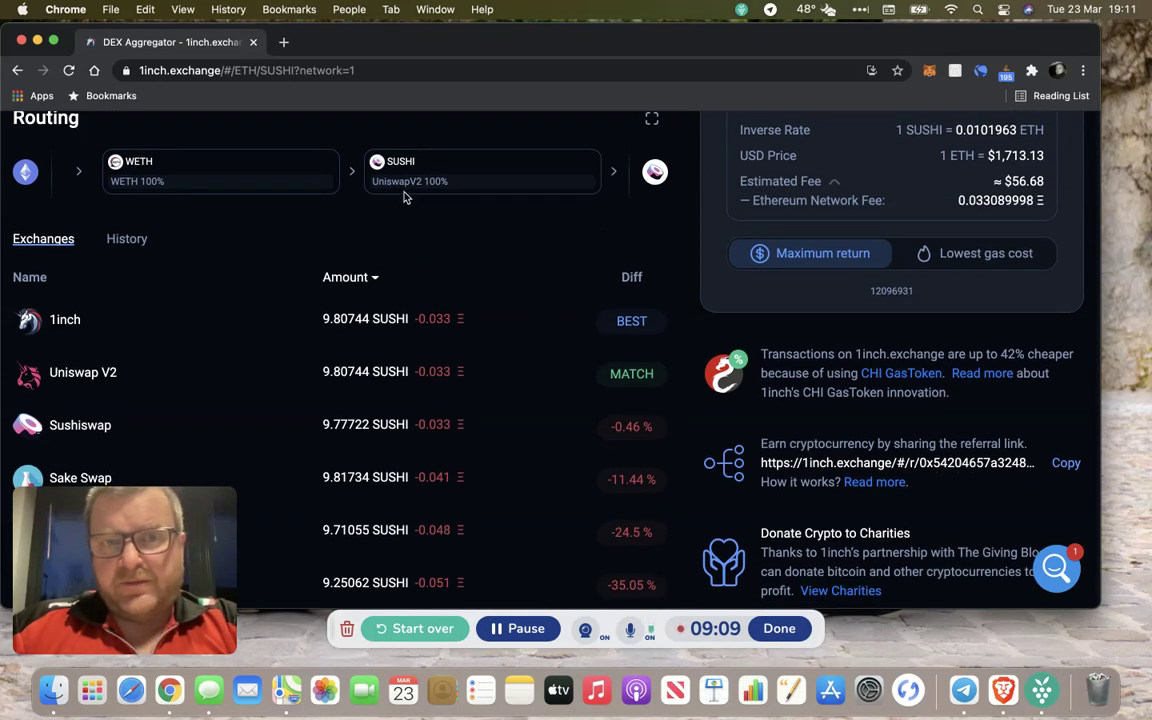
pyautogui.scroll(-3, 422, 237)
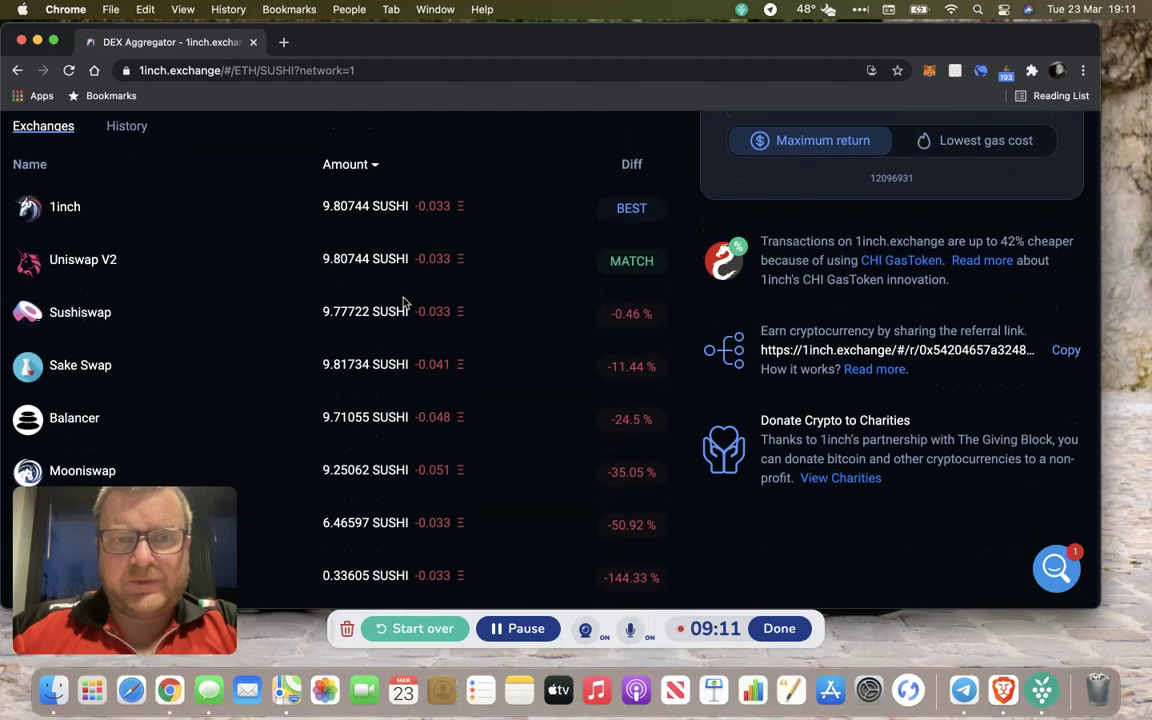
pyautogui.moveTo(417, 310)
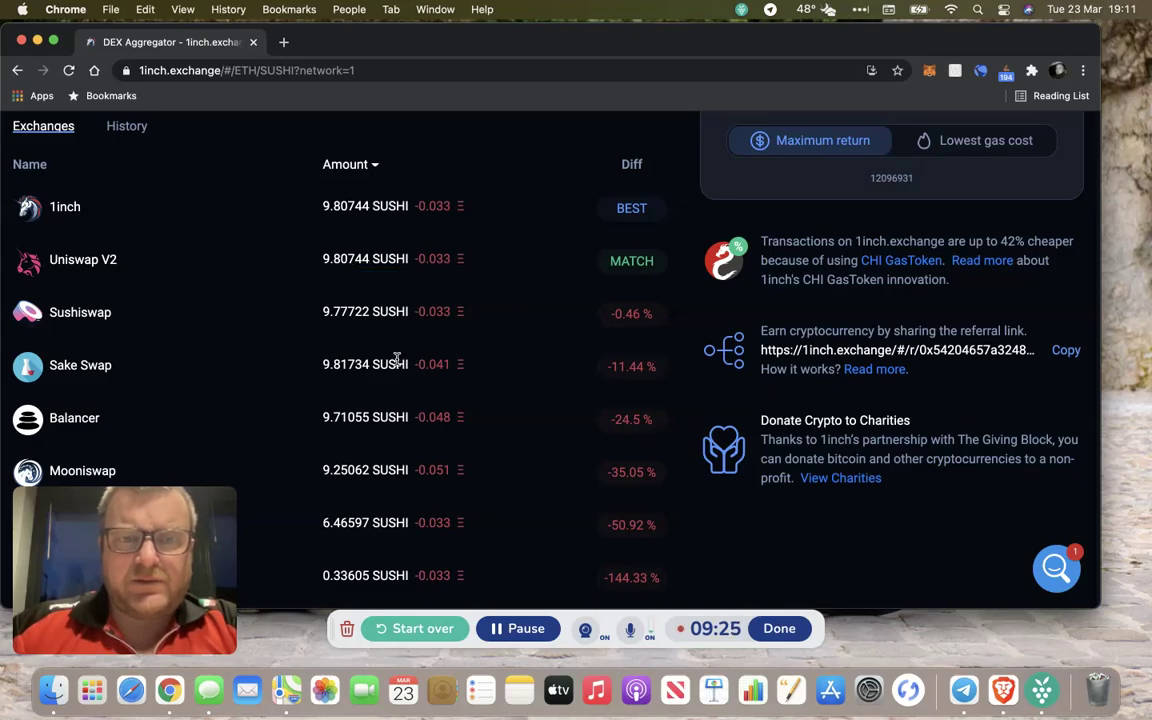
pyautogui.scroll(-2, 400, 350)
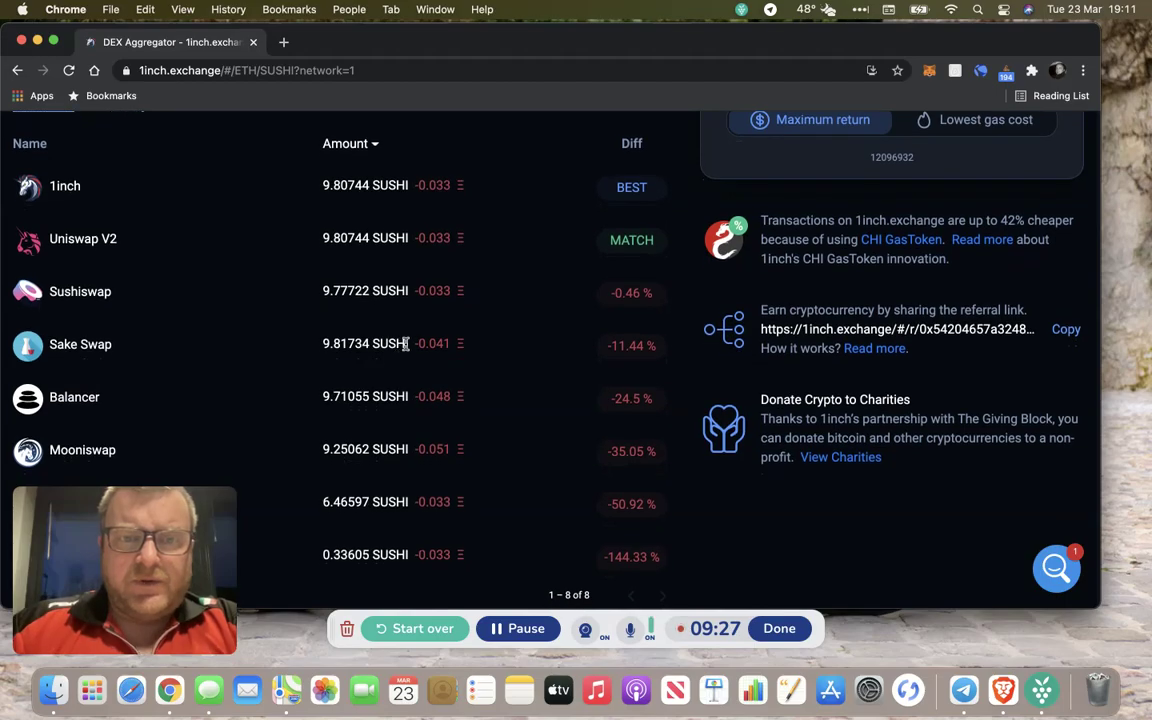
pyautogui.moveTo(414, 343)
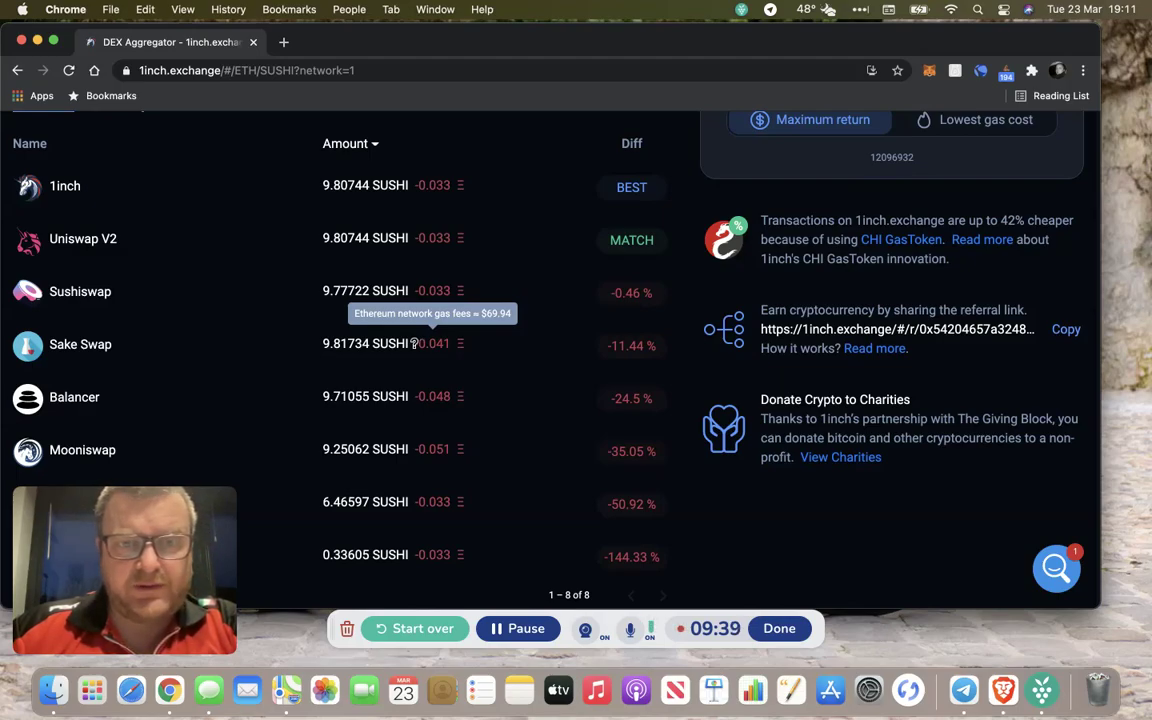
pyautogui.moveTo(410, 395)
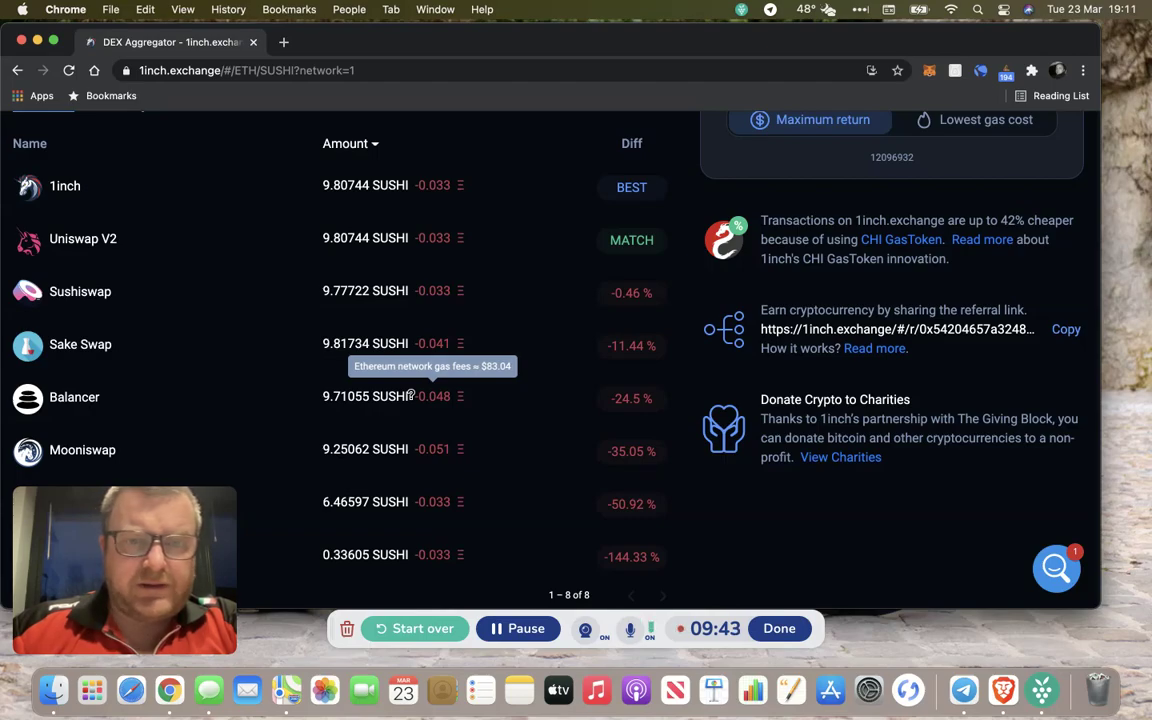
pyautogui.scroll(2, 408, 395)
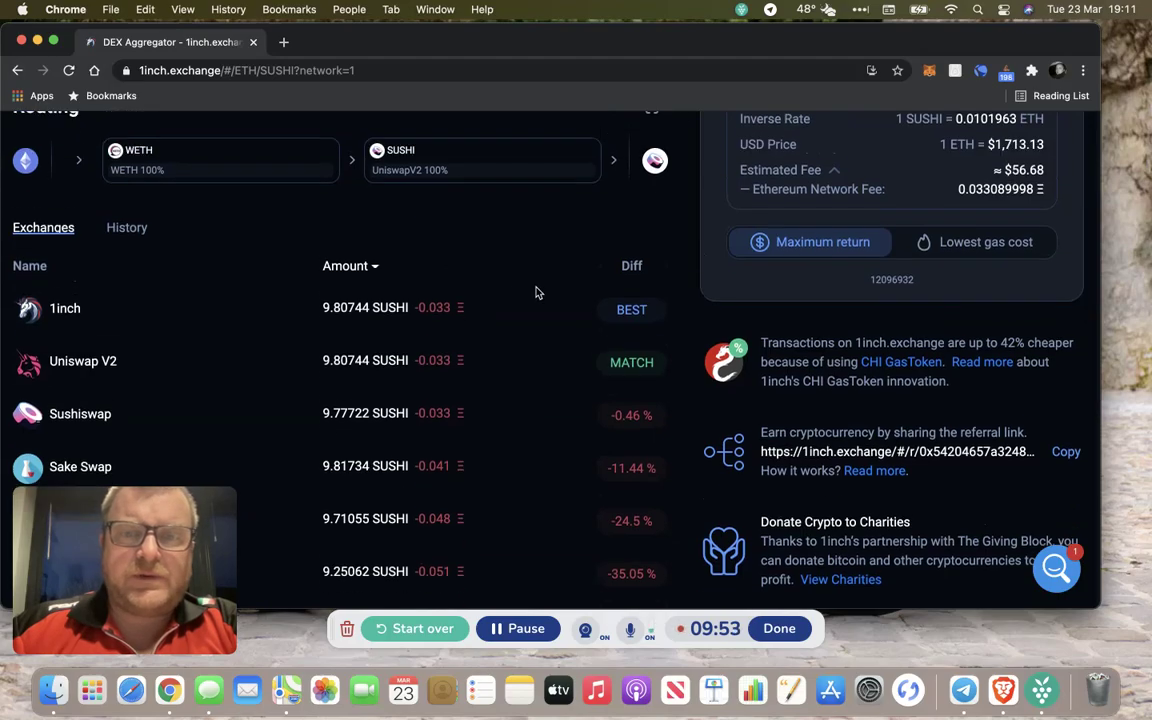
pyautogui.scroll(2, 537, 290)
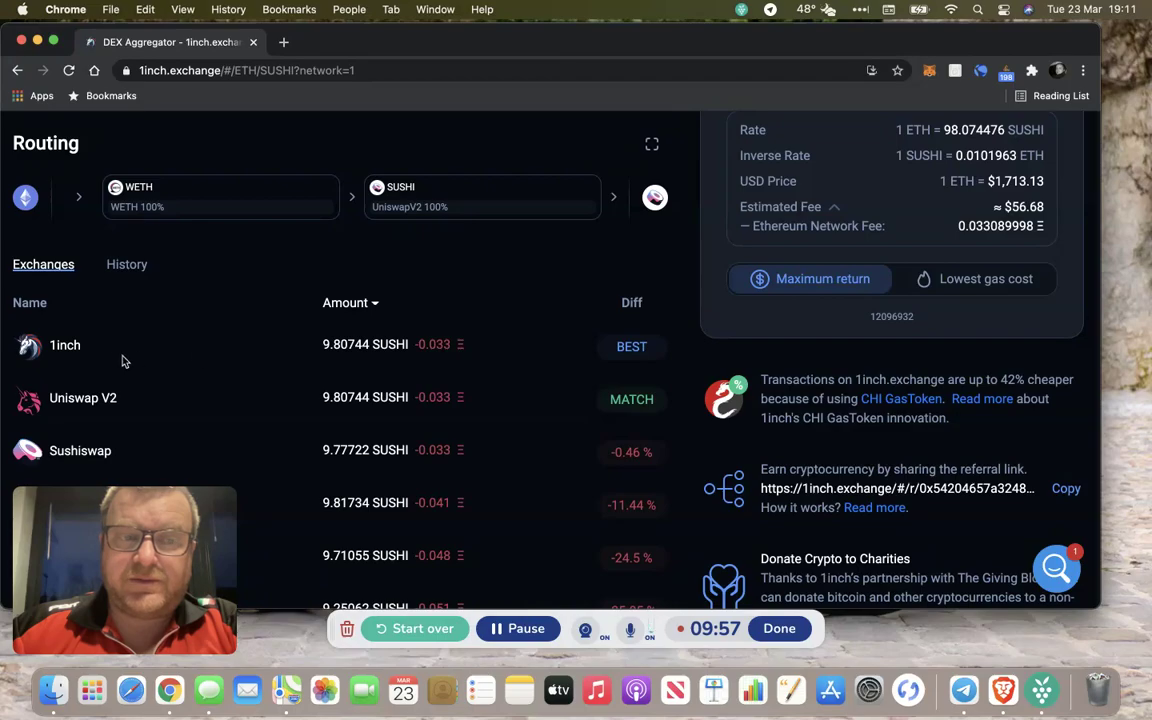
pyautogui.scroll(-1, 200, 353)
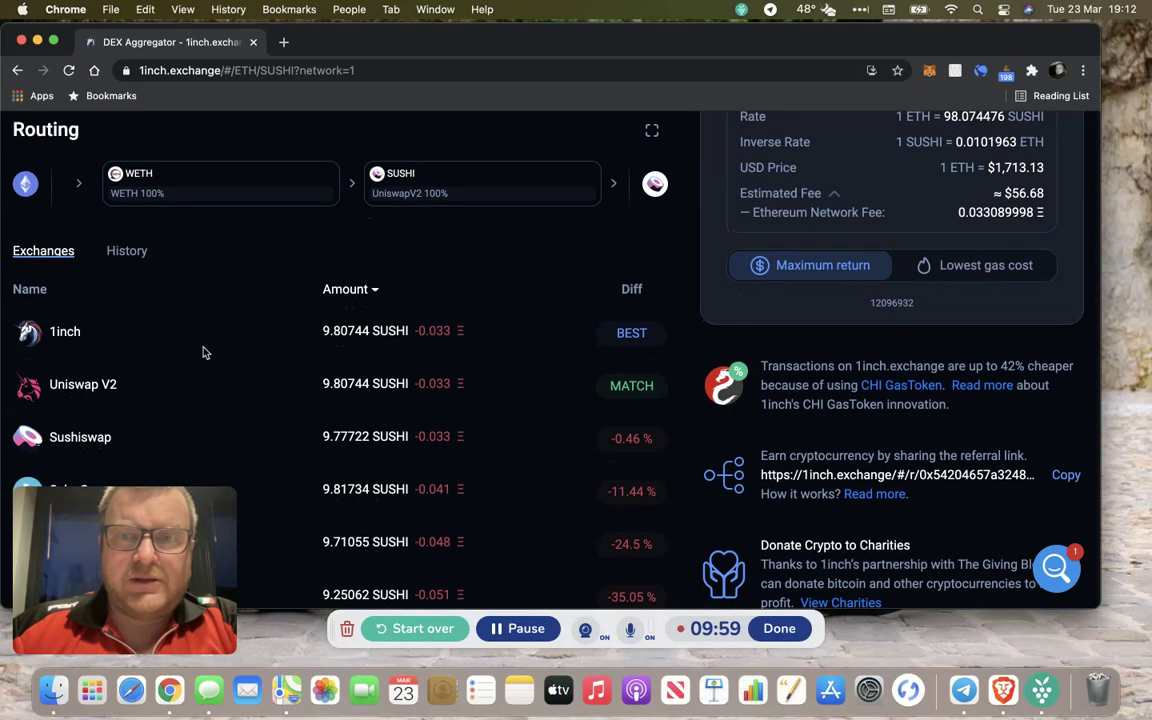
pyautogui.scroll(-1, 204, 352)
pyautogui.scroll(2, 195, 351)
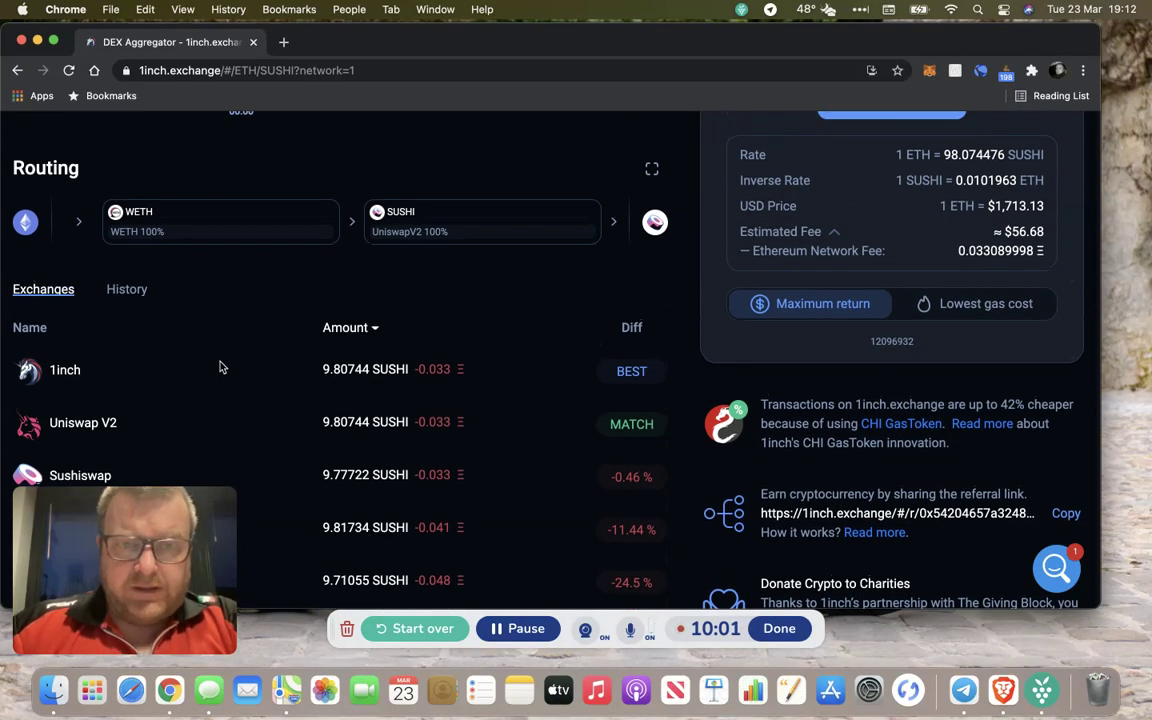
pyautogui.scroll(2, 445, 342)
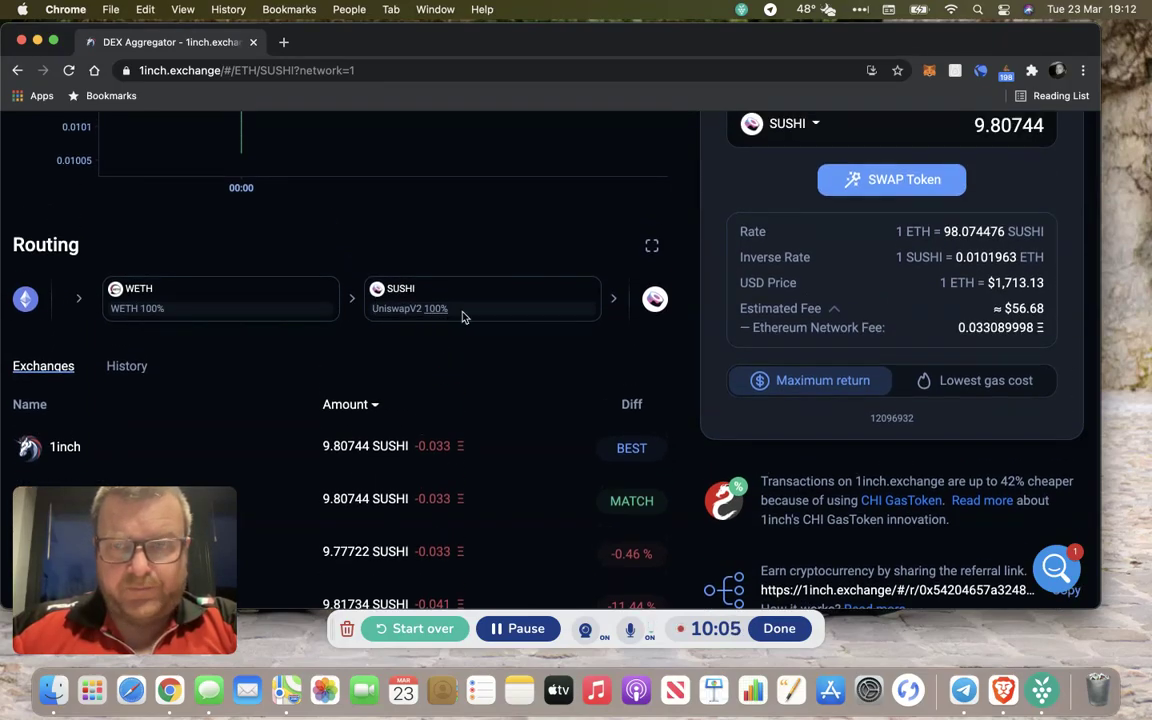
# Turn on Auto refresh for the swap quote
pyautogui.scroll(5, 668, 285)
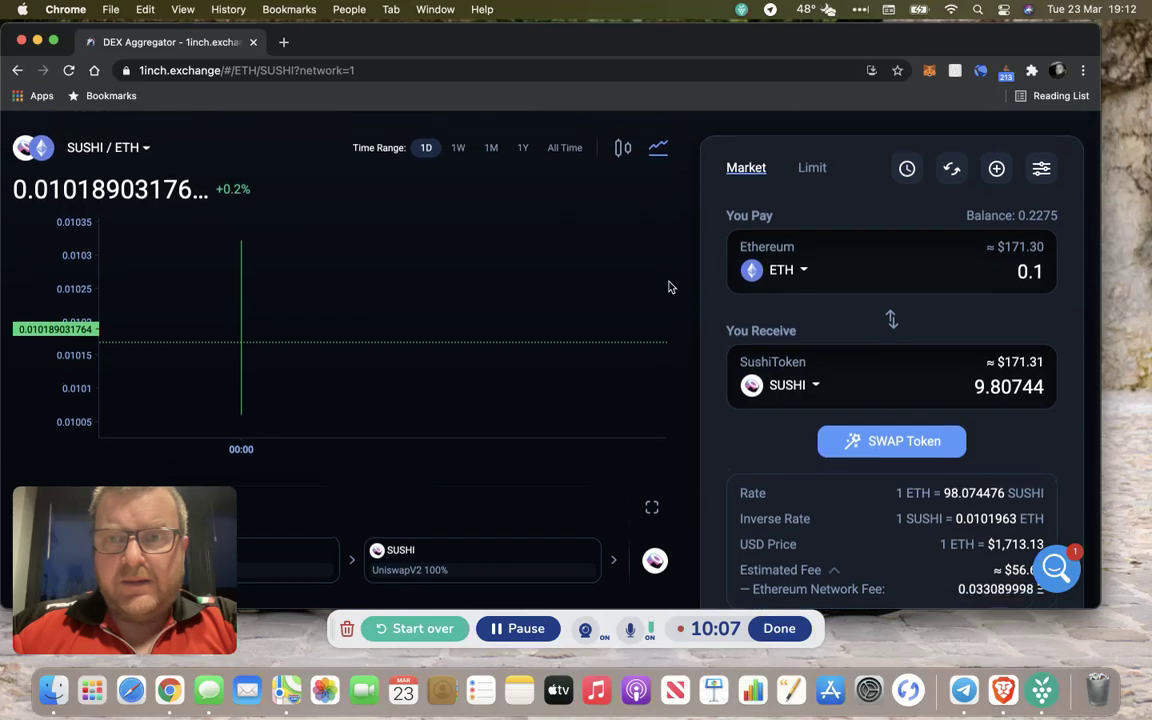
pyautogui.scroll(1, 670, 287)
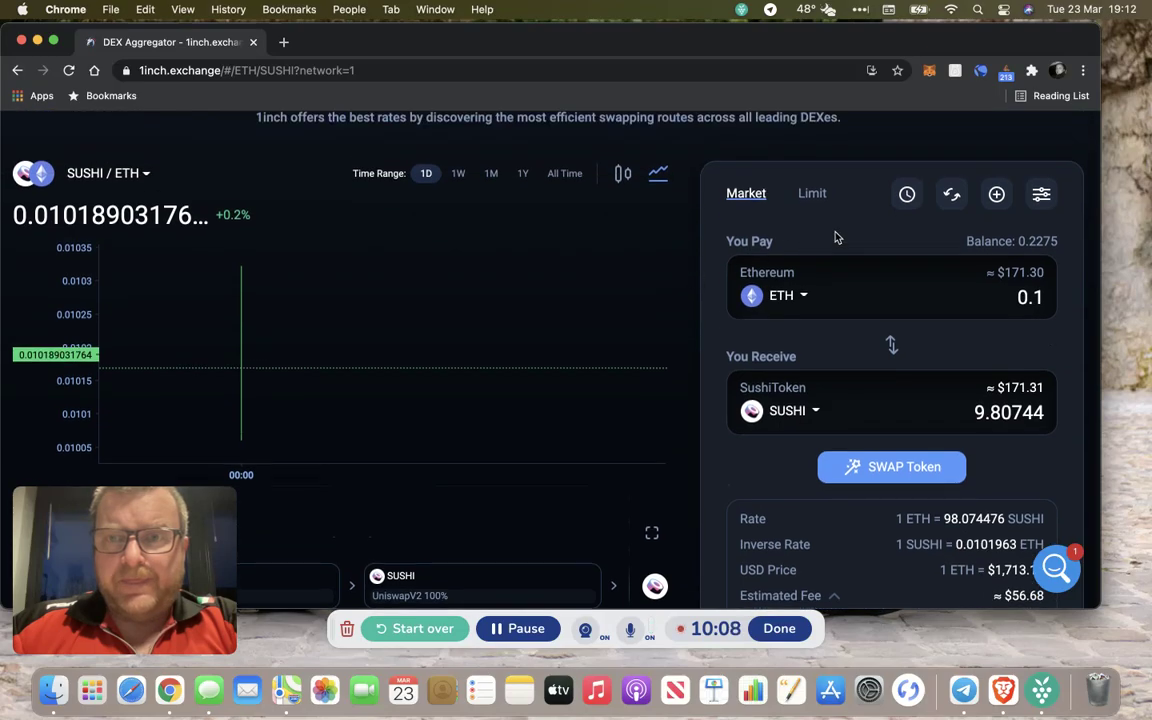
pyautogui.click(908, 196)
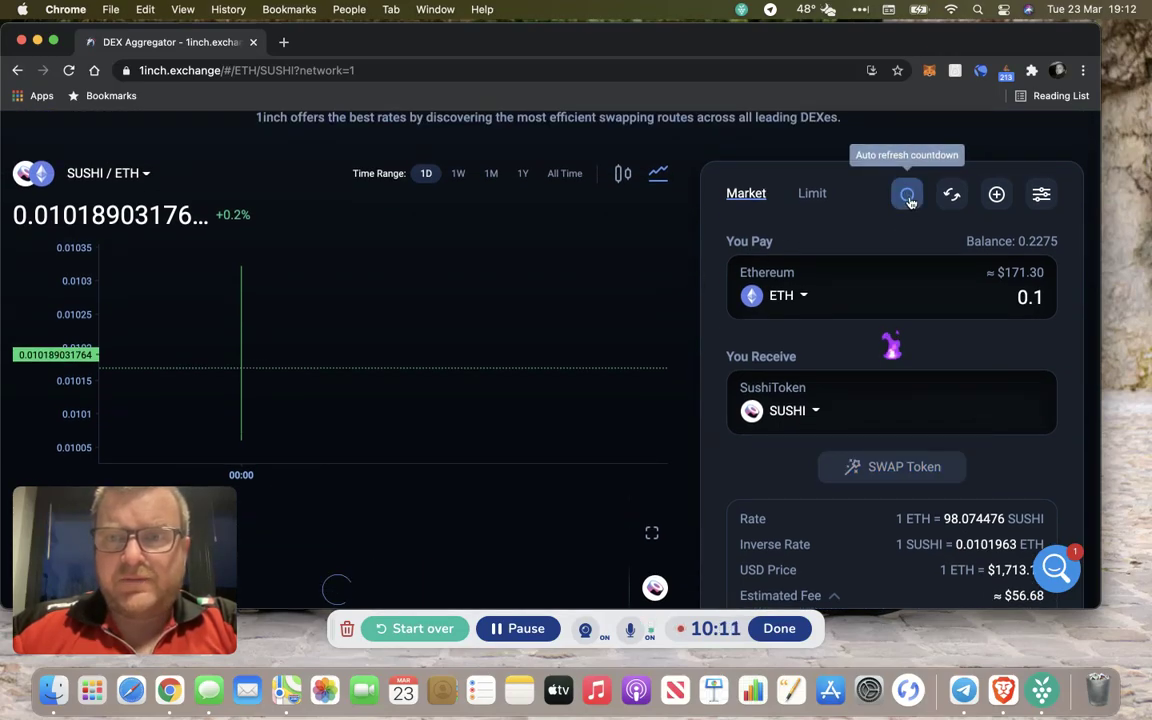
# Bring up the Confirm Swap dialog for 0.1 ETH to SUSHI
pyautogui.scroll(-5, 908, 206)
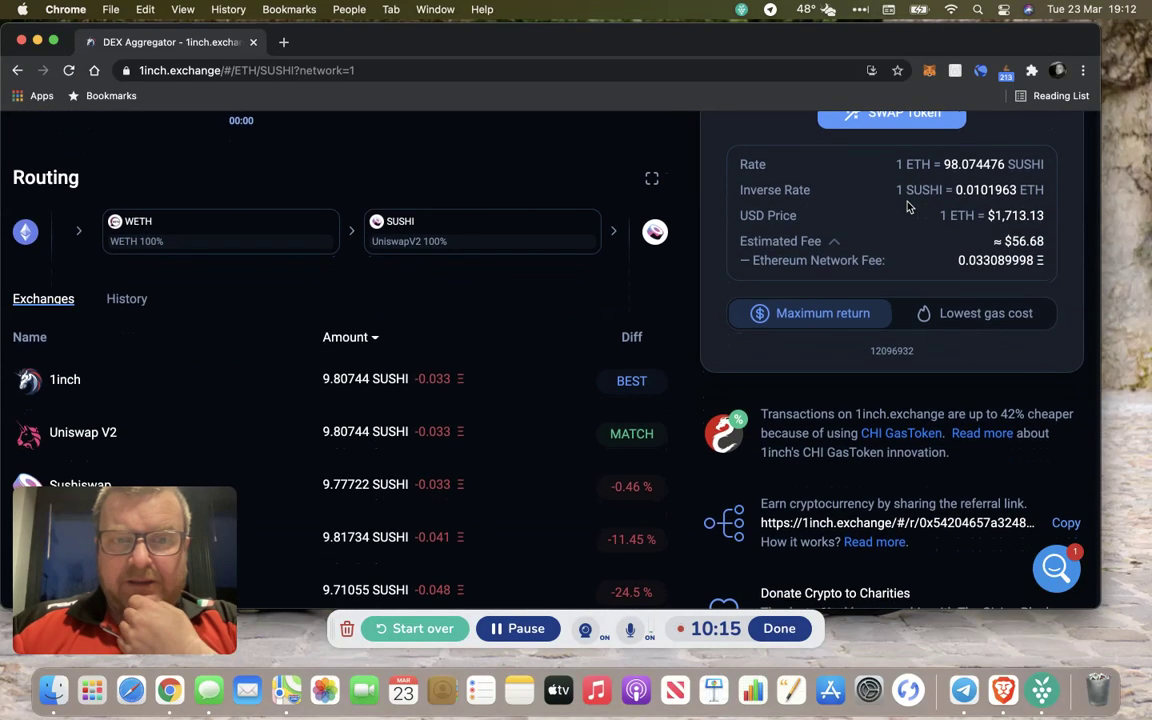
pyautogui.scroll(1, 908, 206)
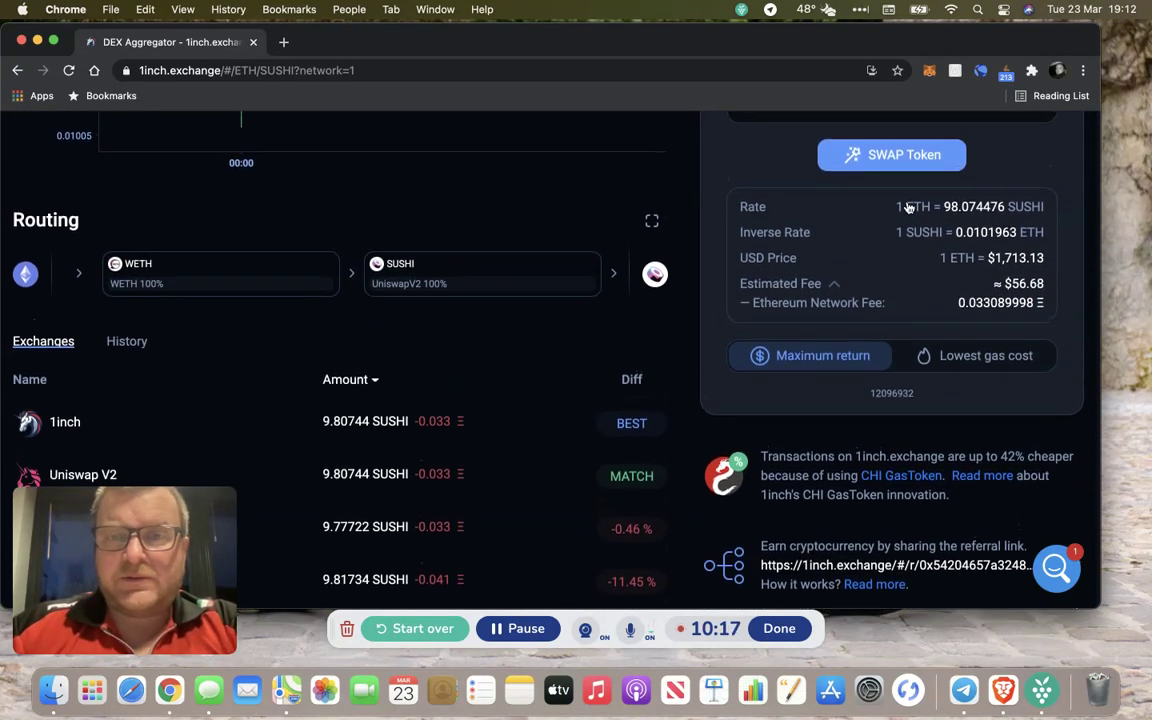
pyautogui.scroll(3, 905, 206)
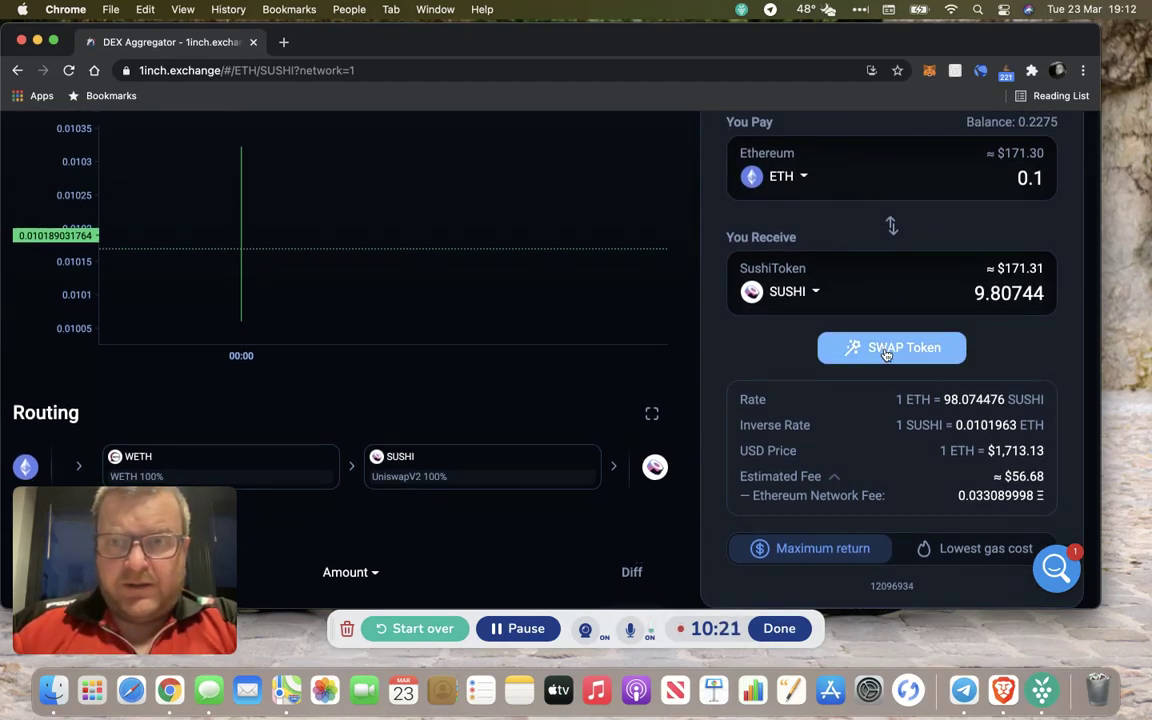
pyautogui.scroll(-1, 886, 353)
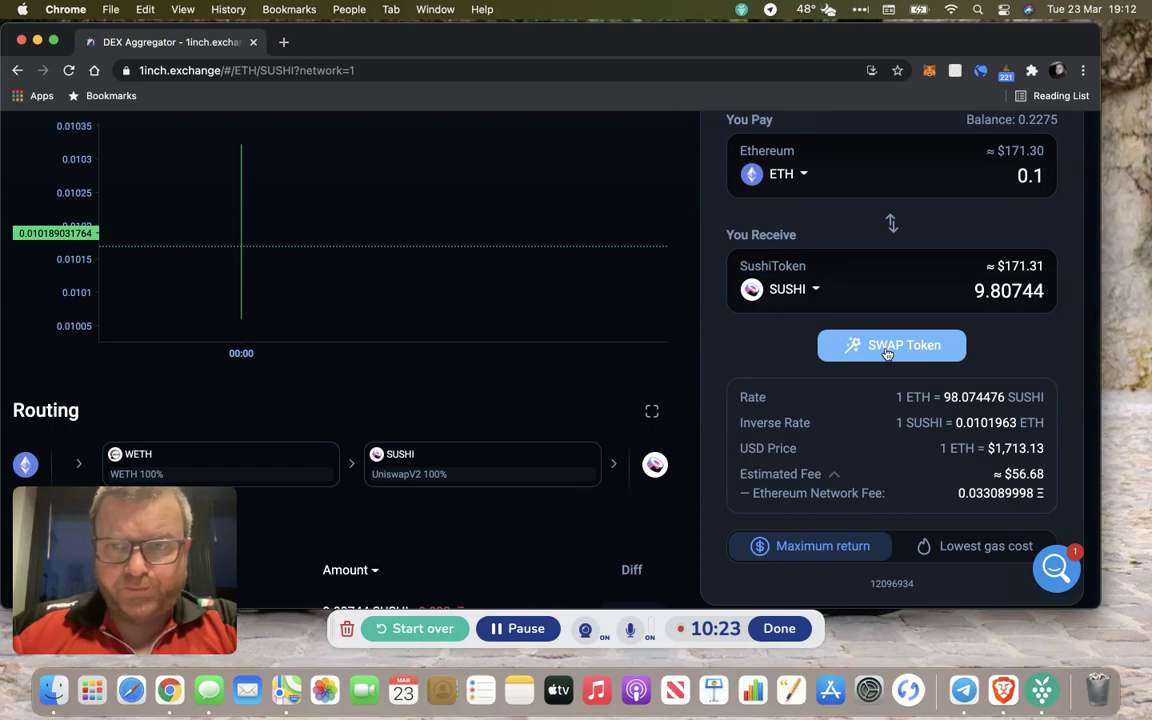
pyautogui.click(886, 349)
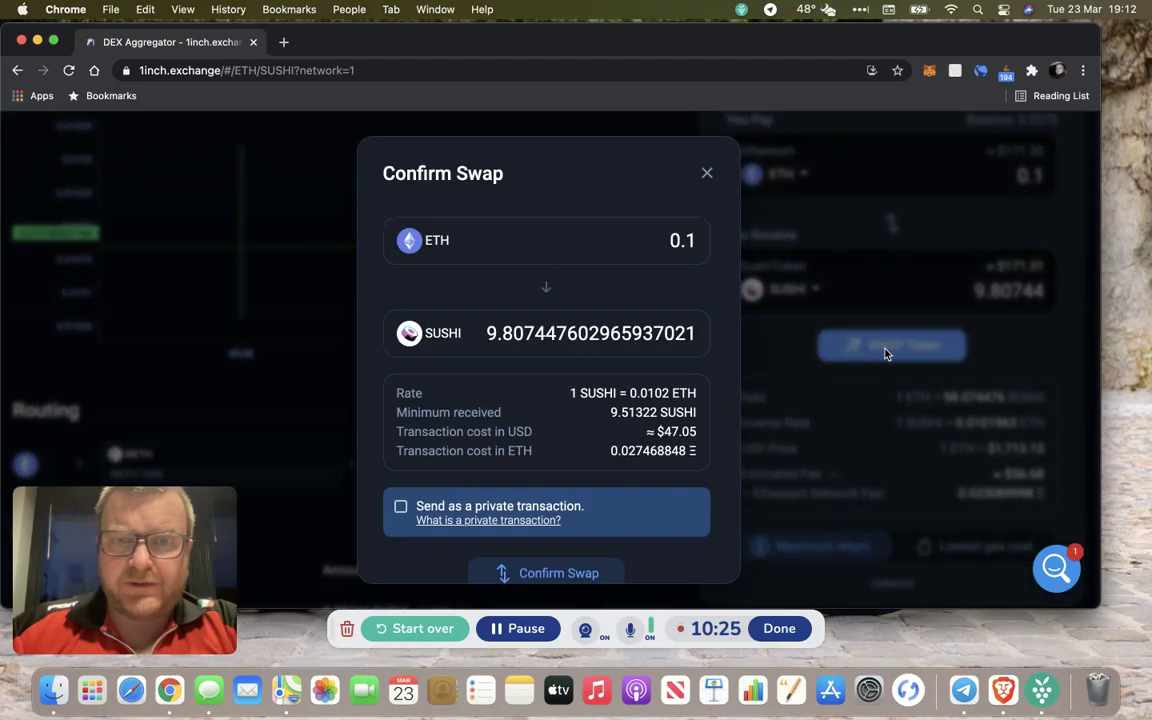
# Review the Confirm Swap details (minimum 9.51322 SUSHI), then close it without confirming
pyautogui.scroll(-2, 720, 301)
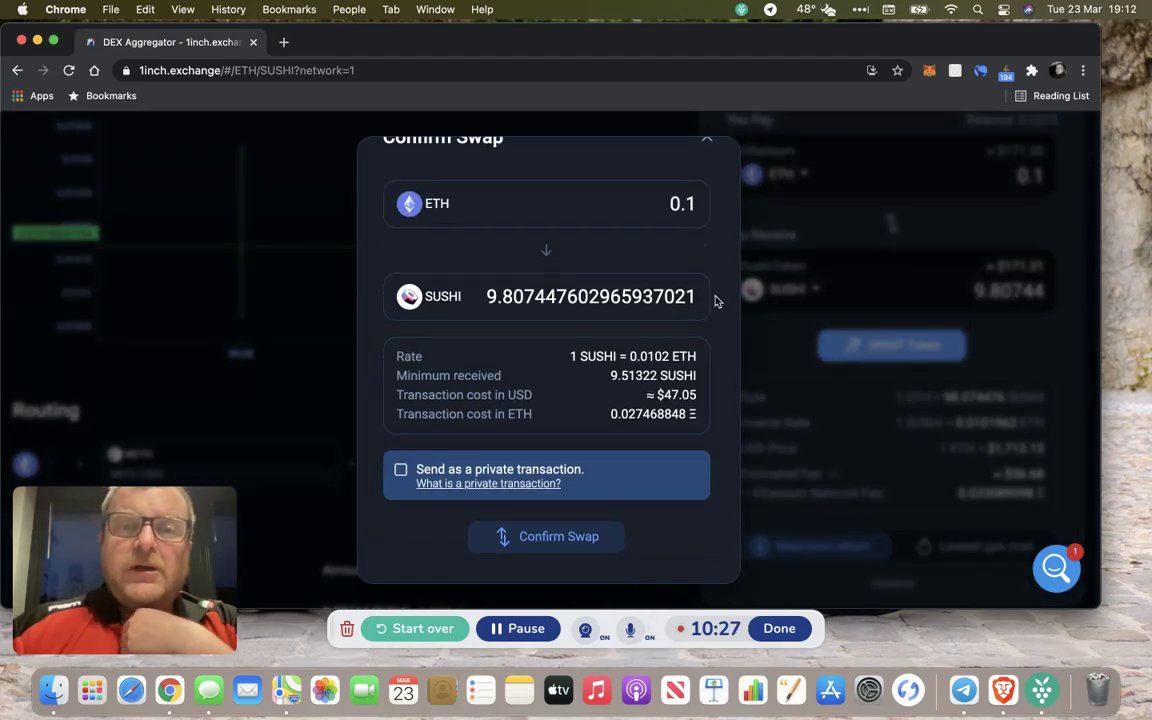
pyautogui.scroll(2, 716, 304)
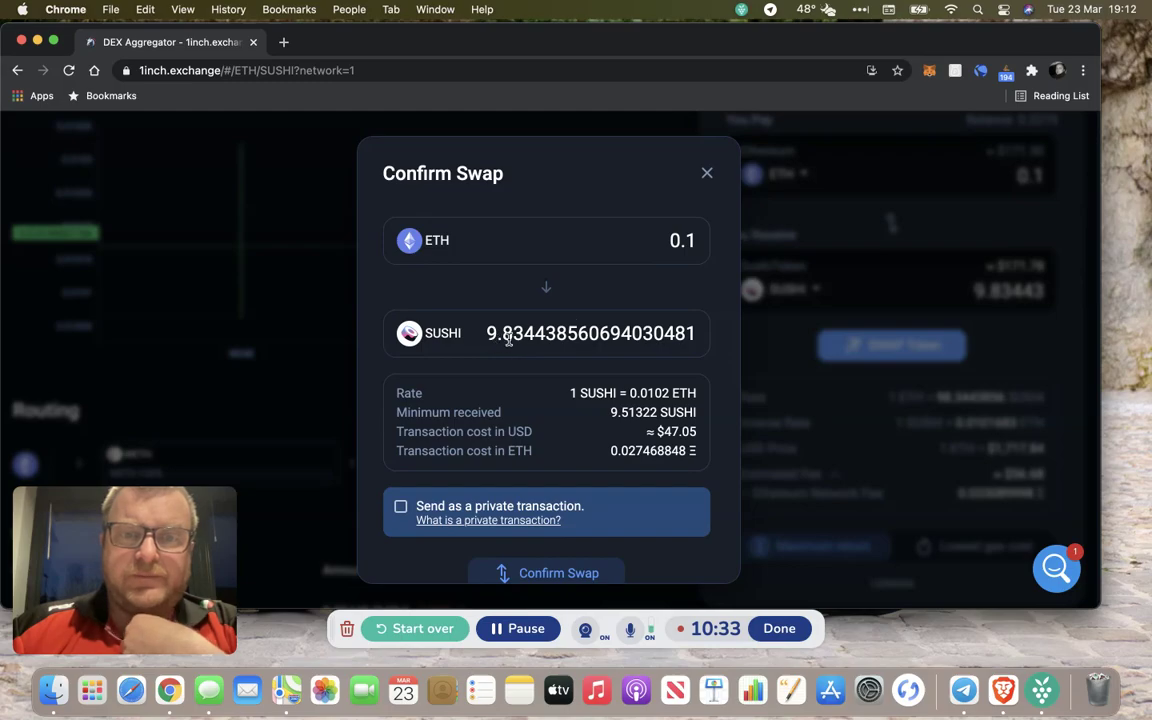
pyautogui.scroll(-2, 533, 352)
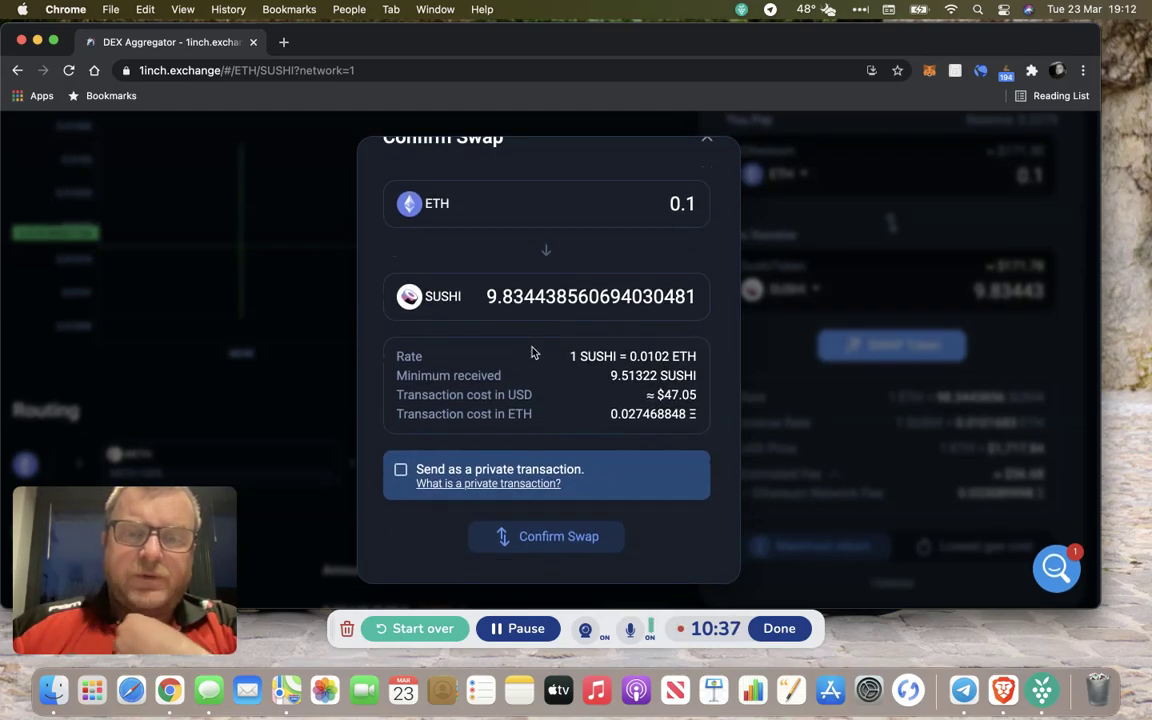
pyautogui.click(709, 144)
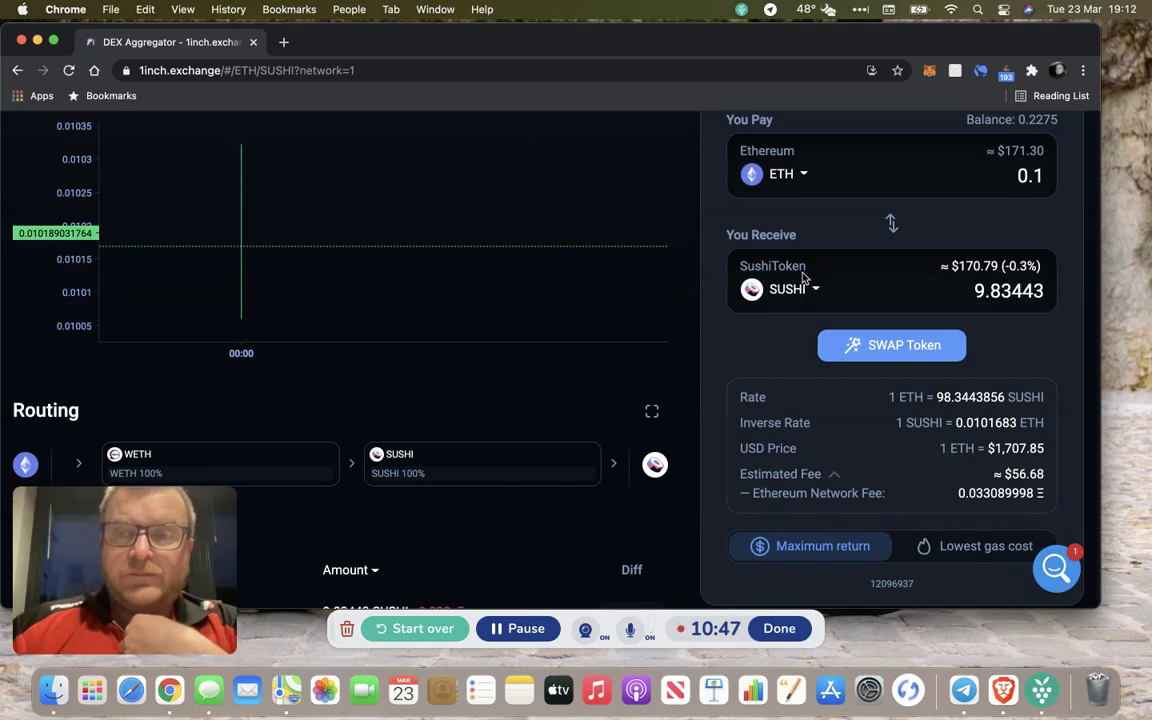
pyautogui.scroll(-1, 805, 280)
# Check the wallet's ETH balance in the MetaMask popup, then close it
pyautogui.scroll(2, 803, 280)
pyautogui.scroll(3, 803, 280)
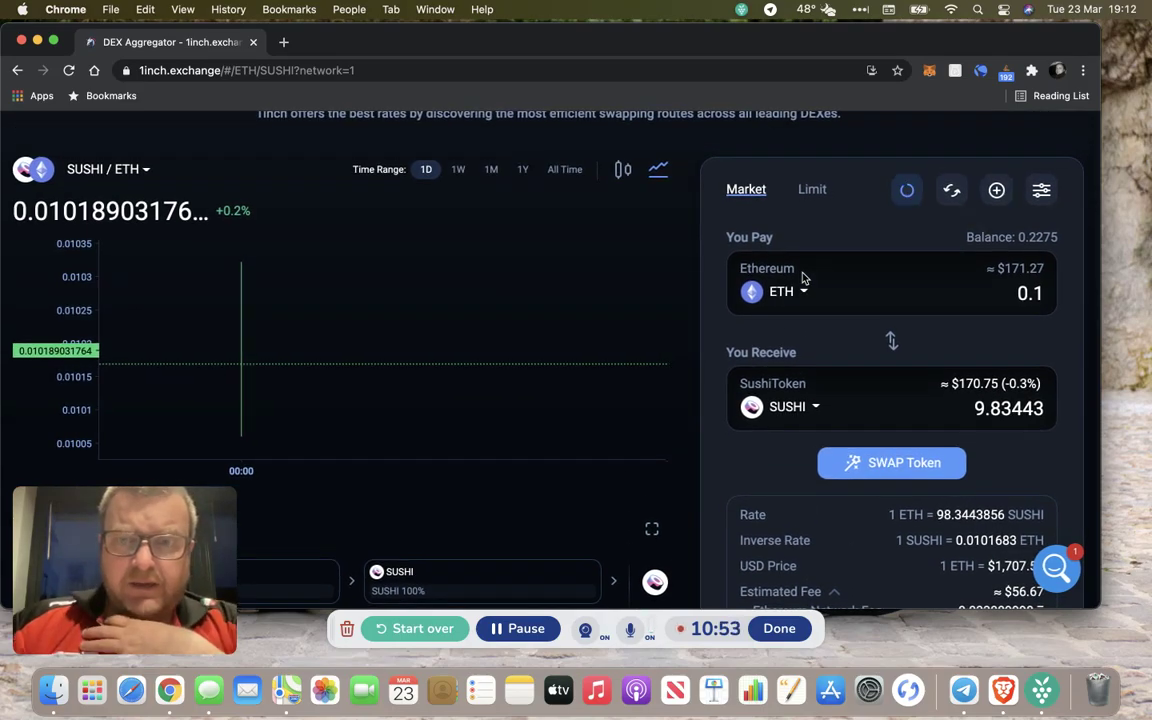
pyautogui.scroll(3, 803, 279)
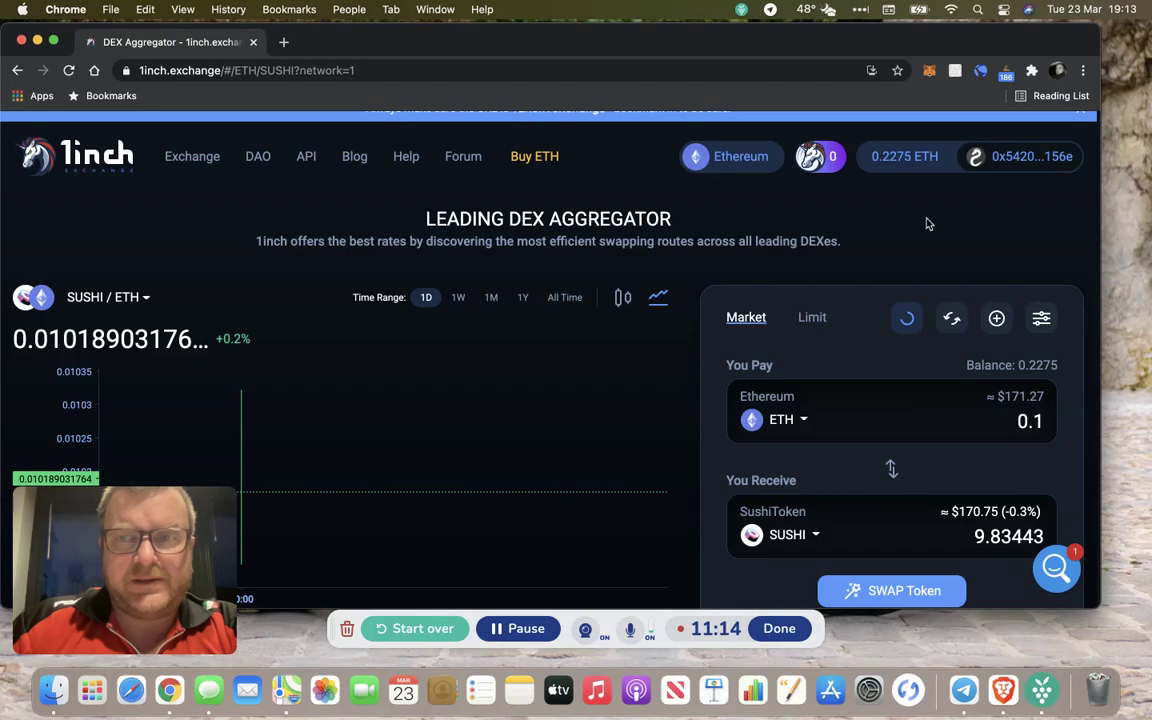
pyautogui.scroll(-1, 927, 224)
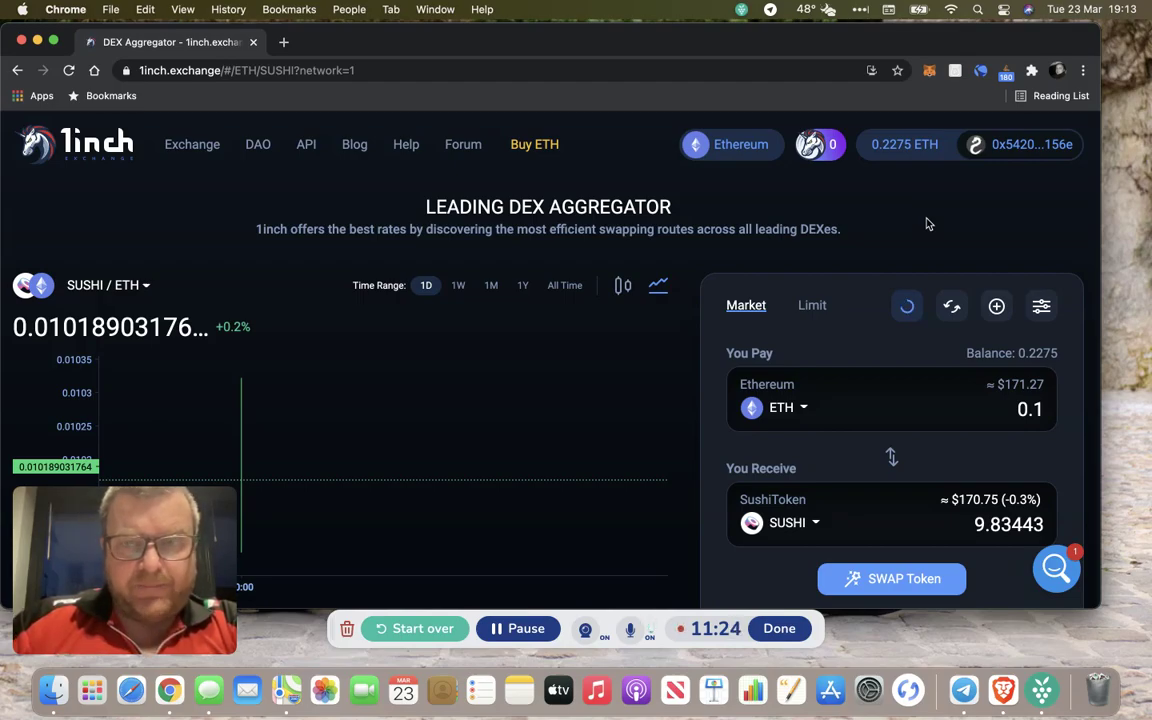
pyautogui.click(929, 72)
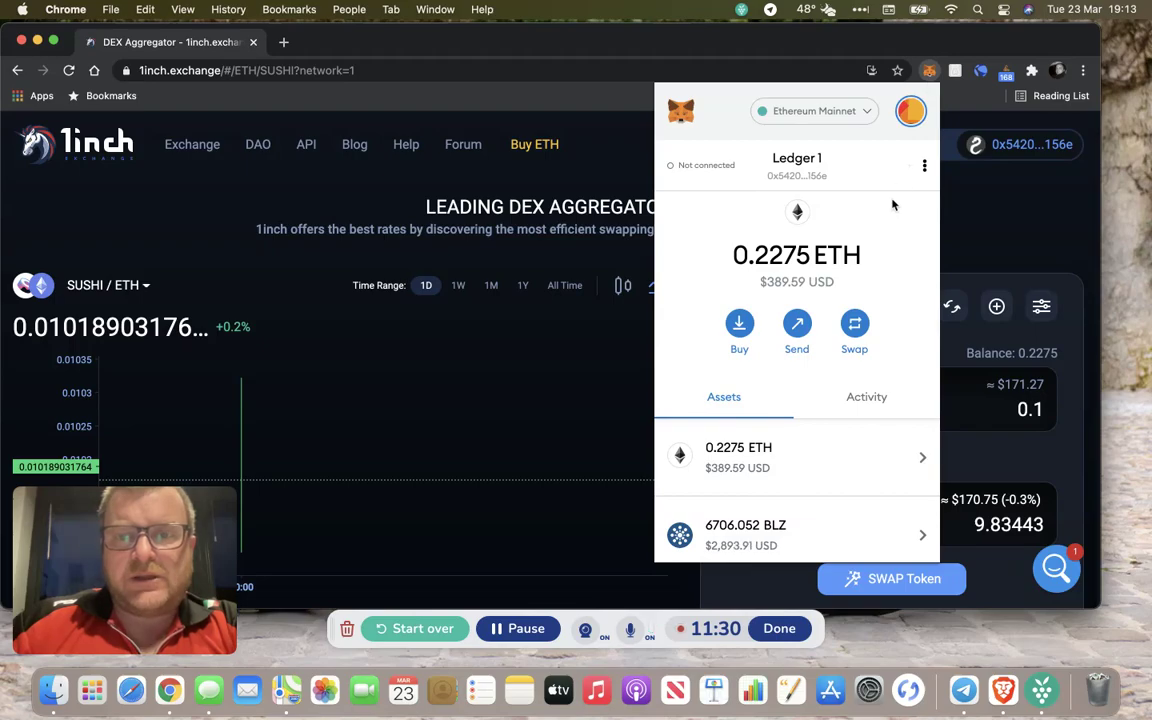
pyautogui.click(988, 206)
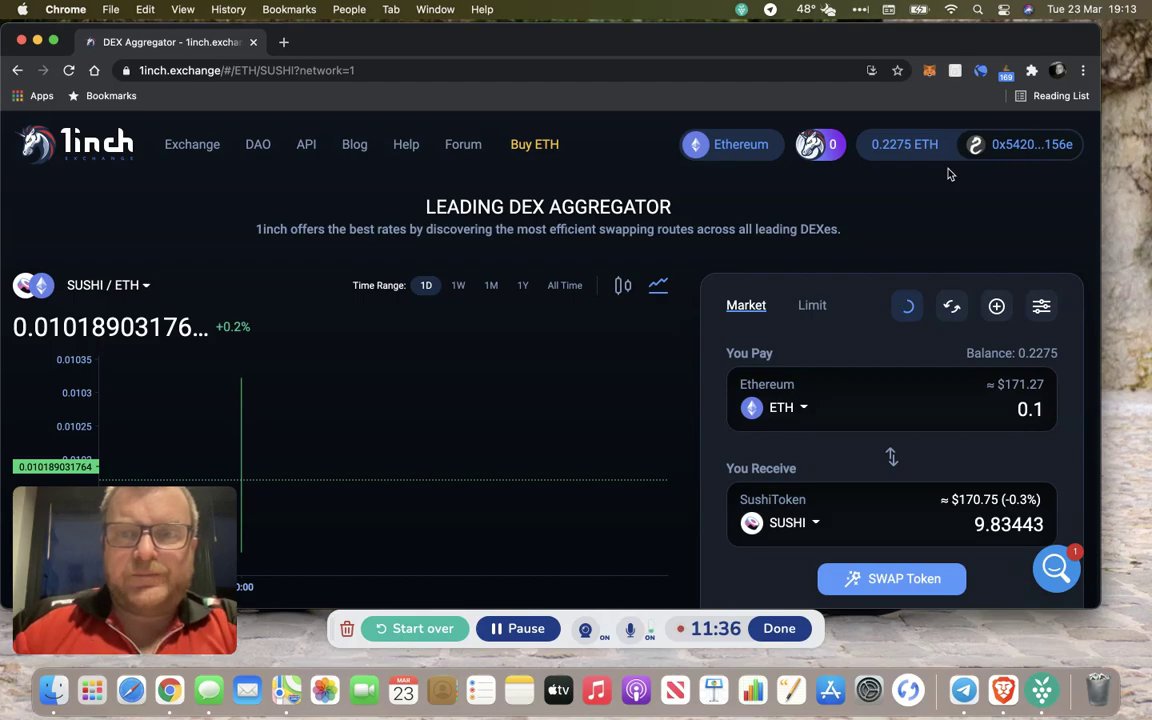
# Open the Add Custom Token dialog from the swap panel's + button
pyautogui.scroll(-2, 940, 185)
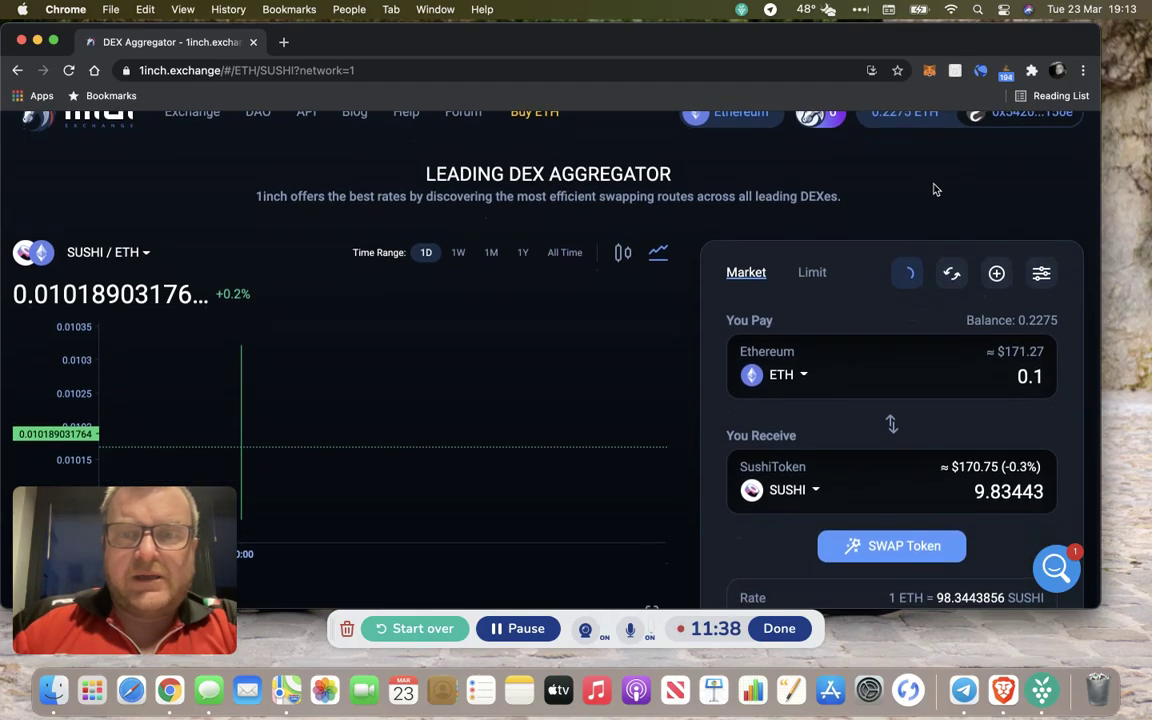
pyautogui.scroll(-1, 933, 188)
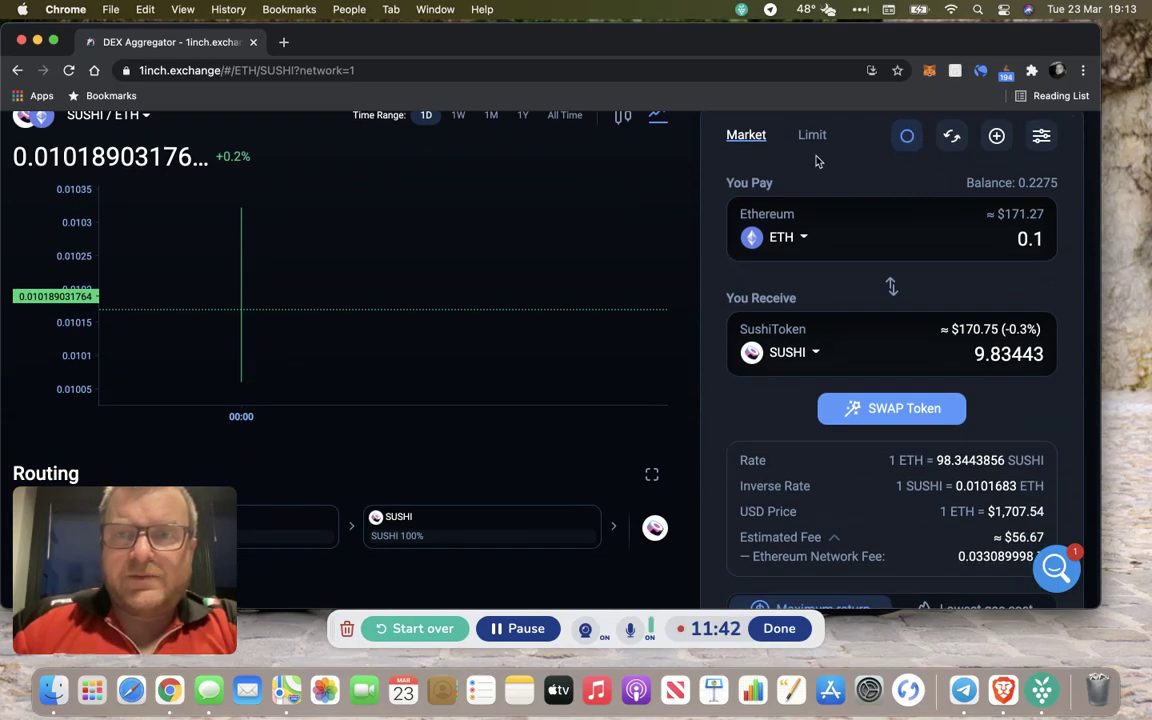
pyautogui.click(997, 146)
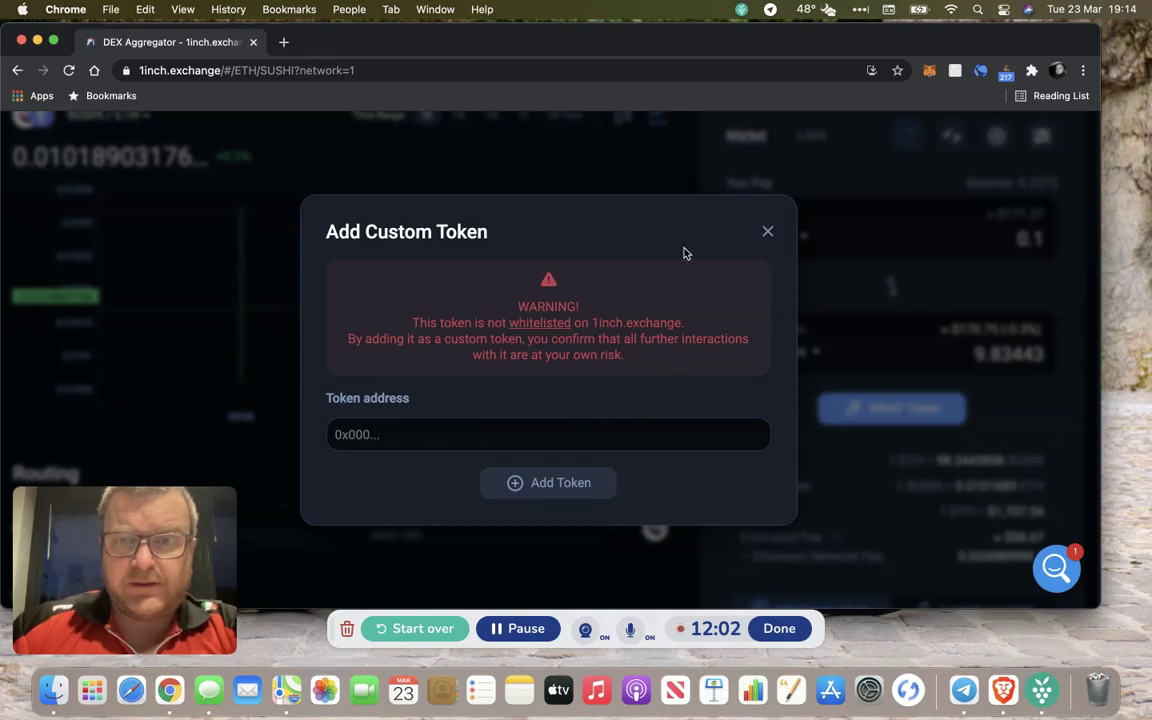
# Close the Add Custom Token dialog and show Advanced Settings: 3% slippage, 194 GWEI gas
pyautogui.click(768, 234)
pyautogui.scroll(2, 902, 228)
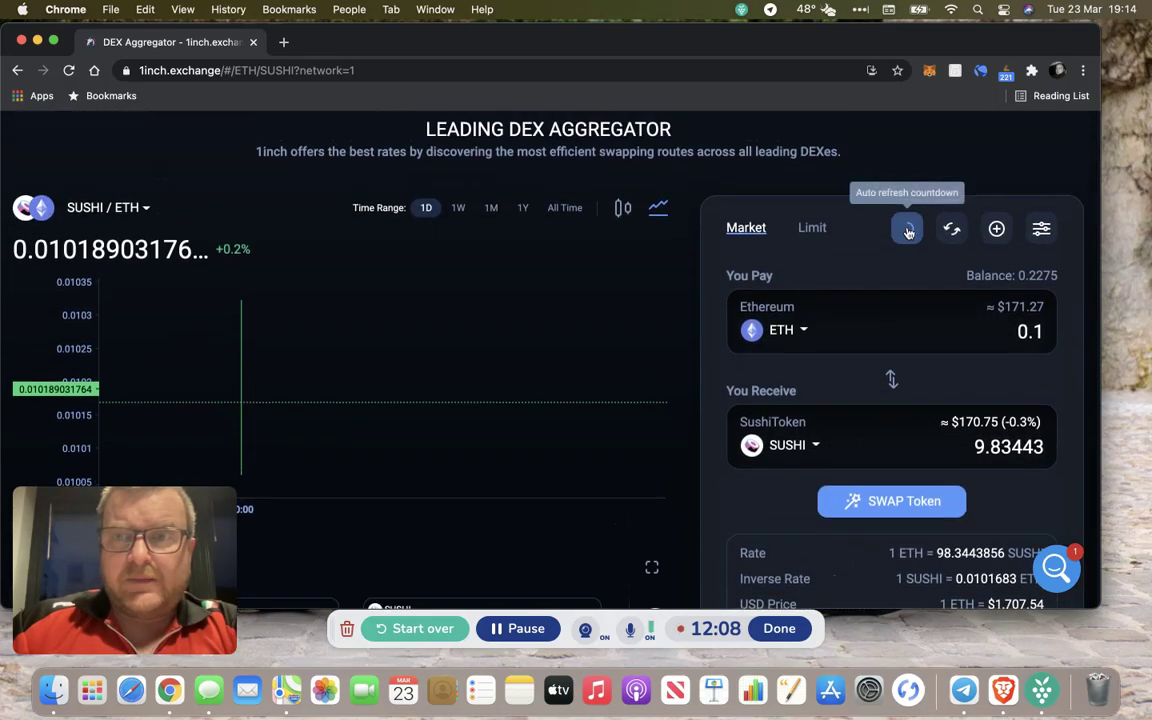
pyautogui.click(1043, 230)
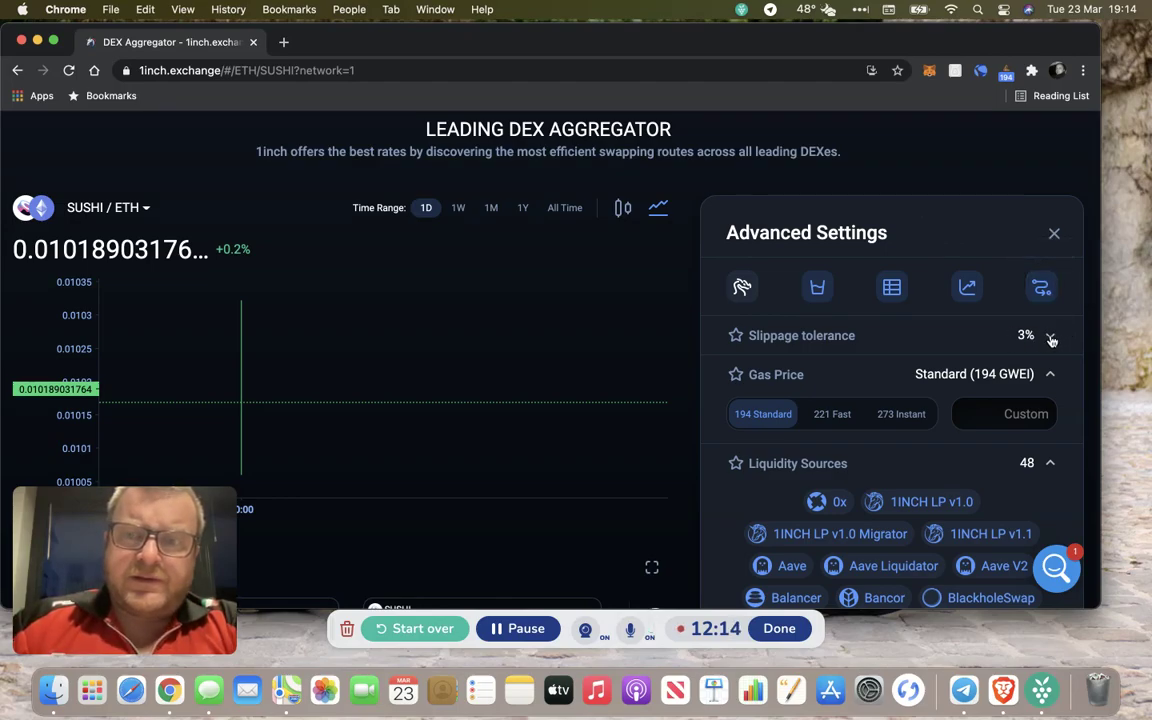
# Review the slippage choices (0.1%, 0.5%, 1%, 3%) and scroll through the 48 liquidity sources
pyautogui.click(1050, 337)
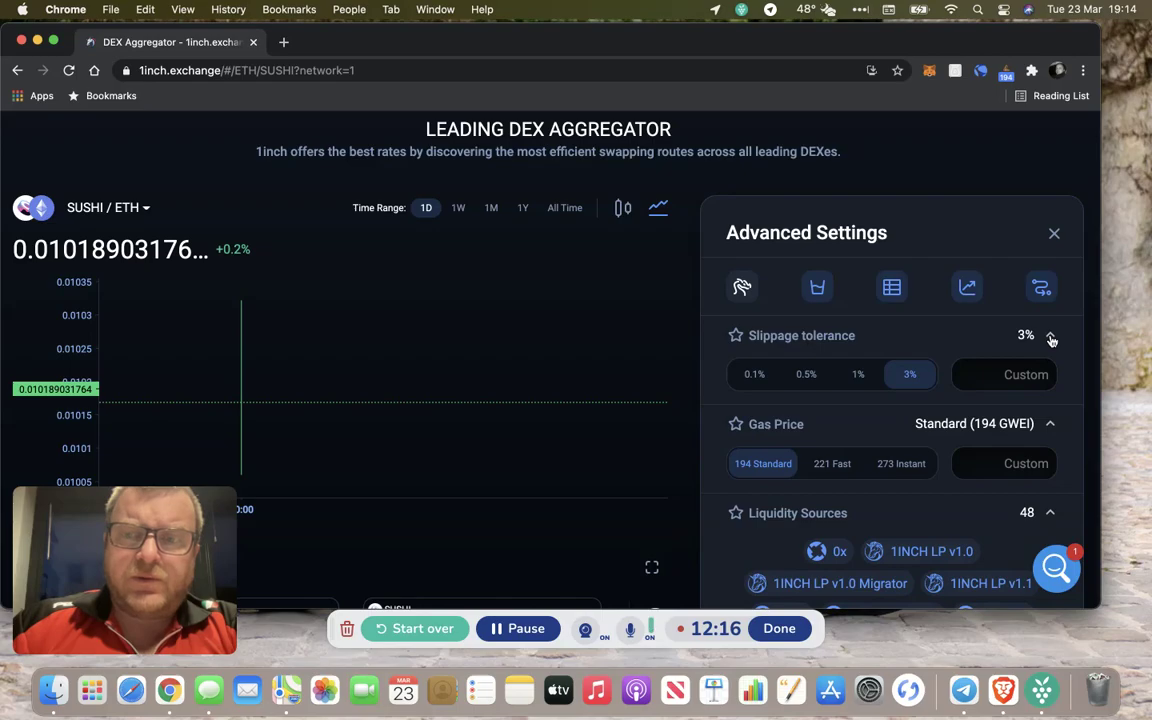
pyautogui.click(1050, 338)
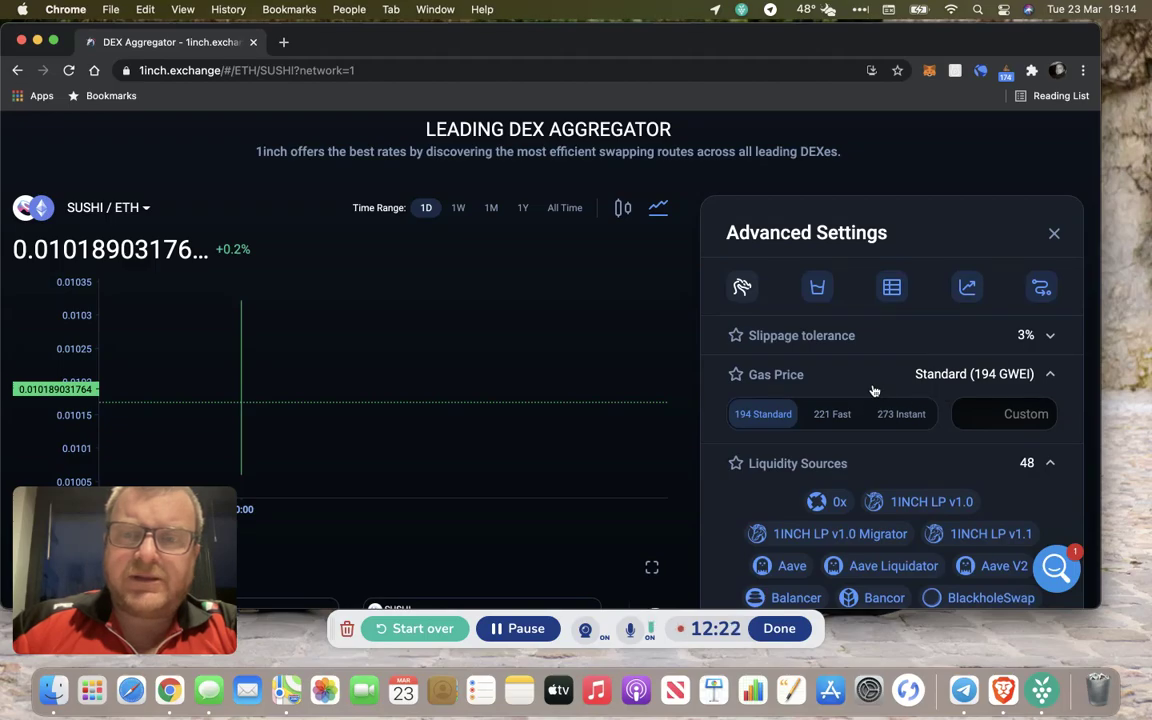
pyautogui.scroll(-1, 918, 379)
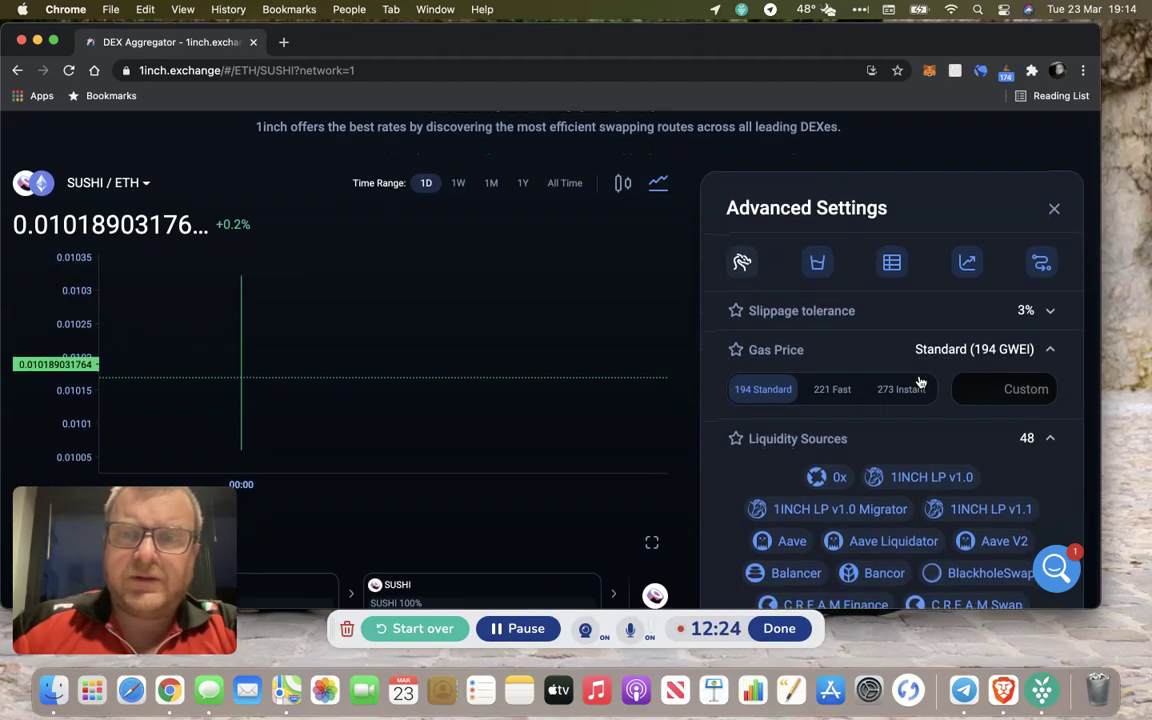
pyautogui.scroll(-1, 912, 374)
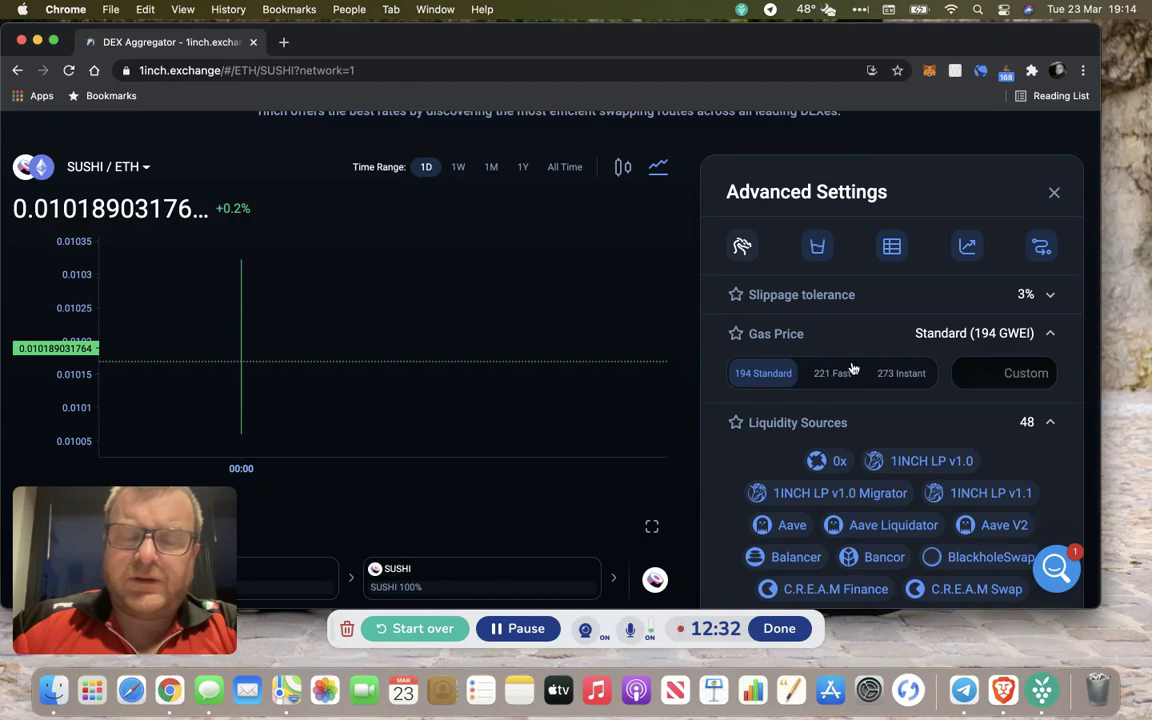
pyautogui.scroll(-2, 862, 350)
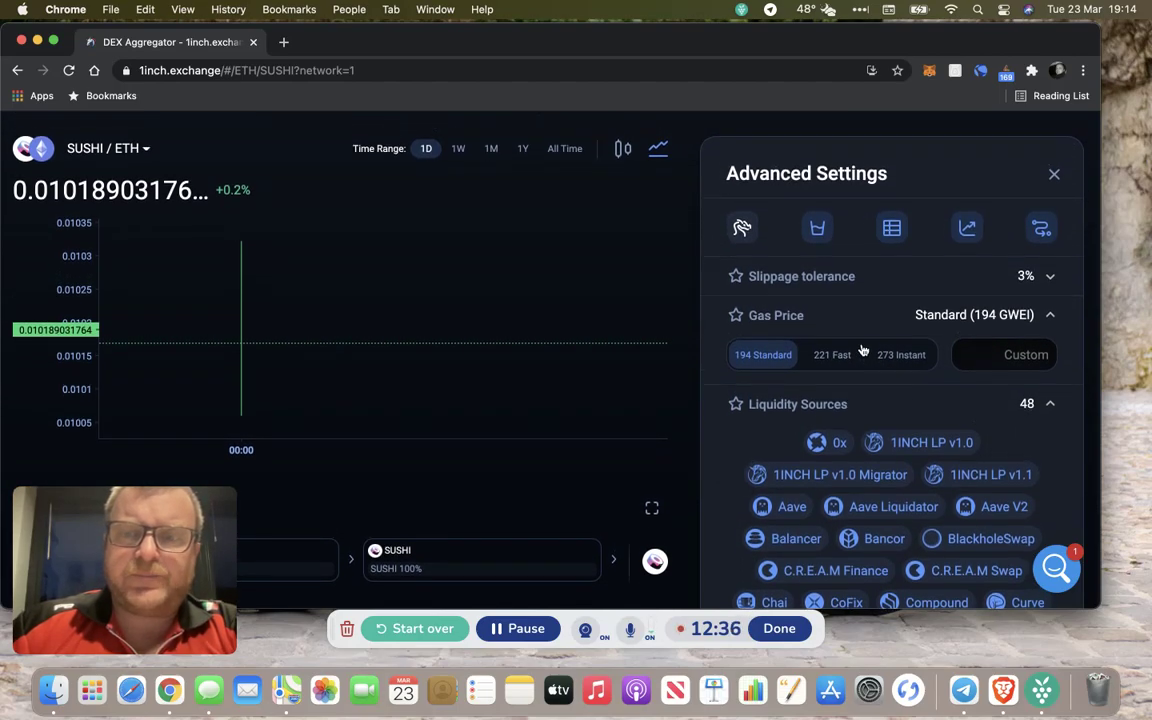
pyautogui.scroll(-5, 863, 350)
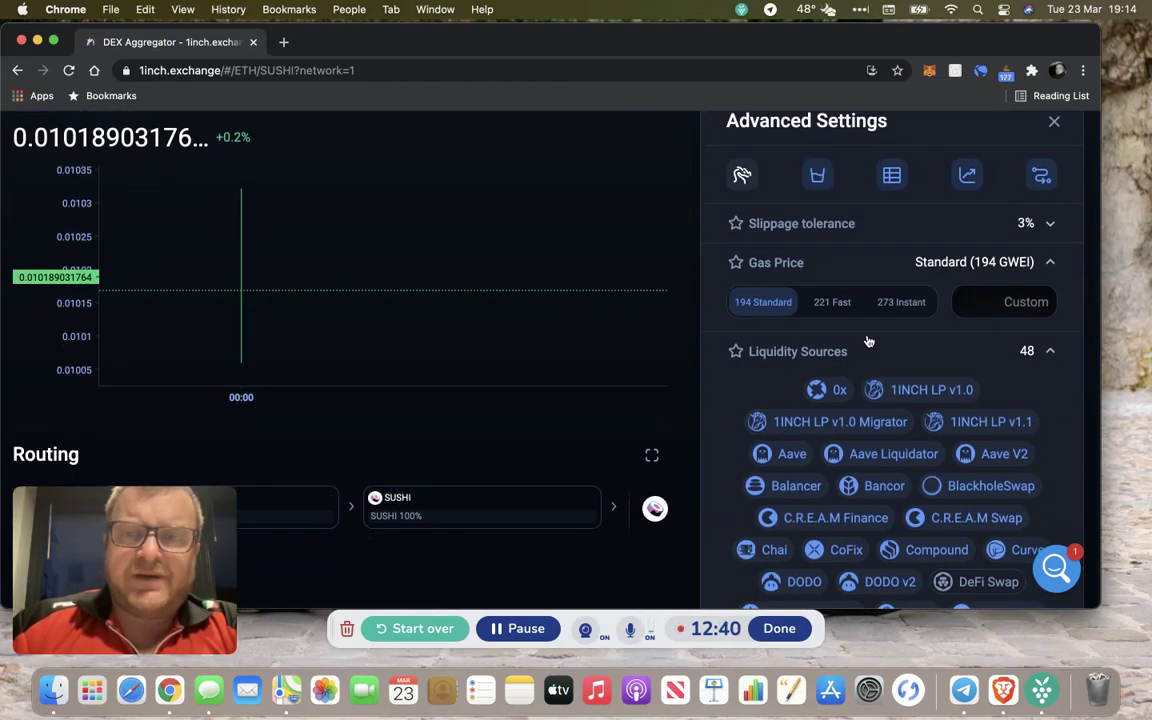
pyautogui.scroll(-1, 892, 328)
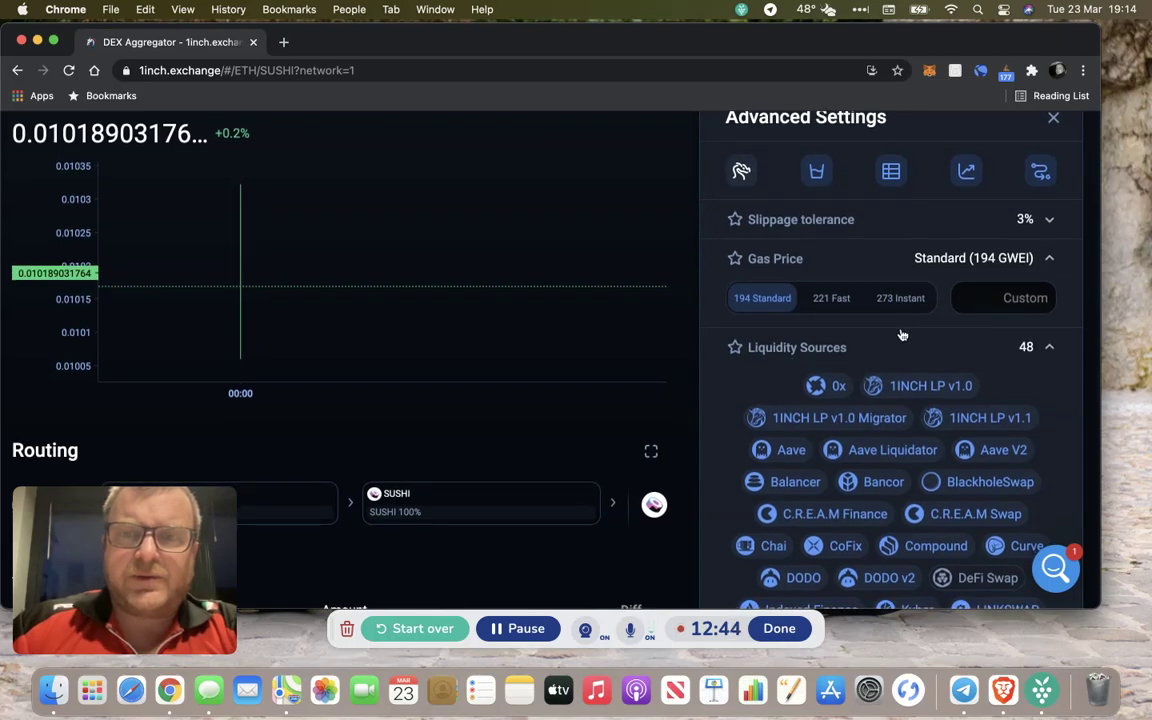
pyautogui.scroll(1, 902, 332)
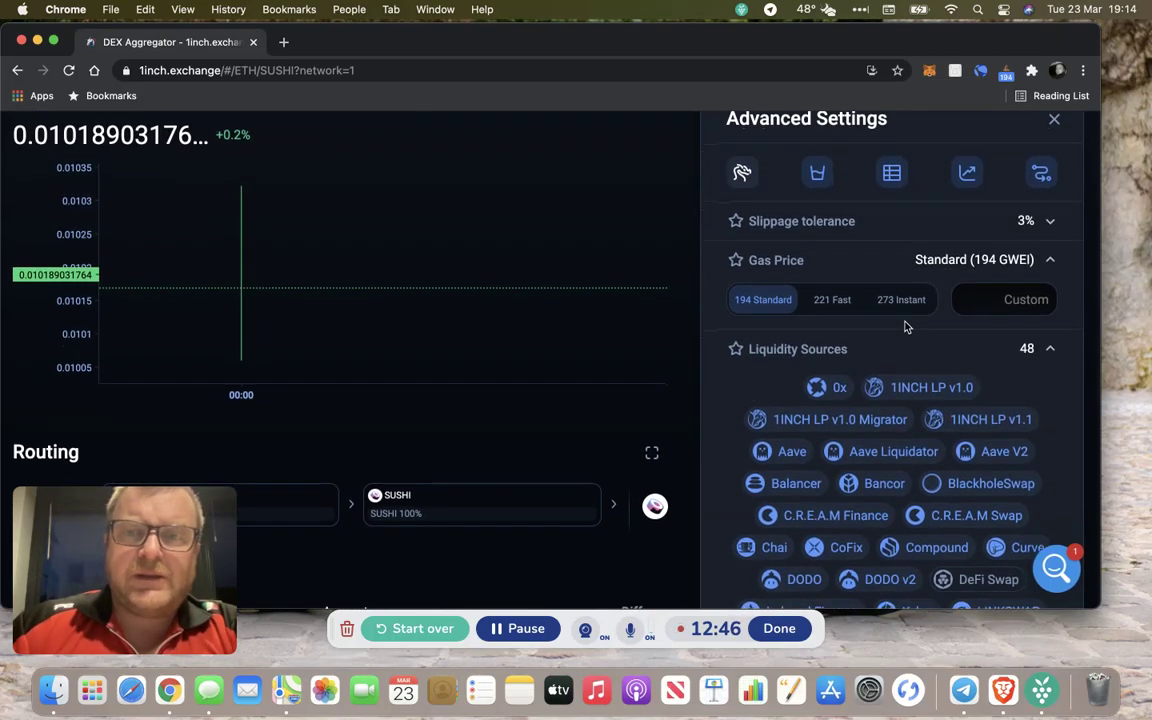
pyautogui.click(1049, 222)
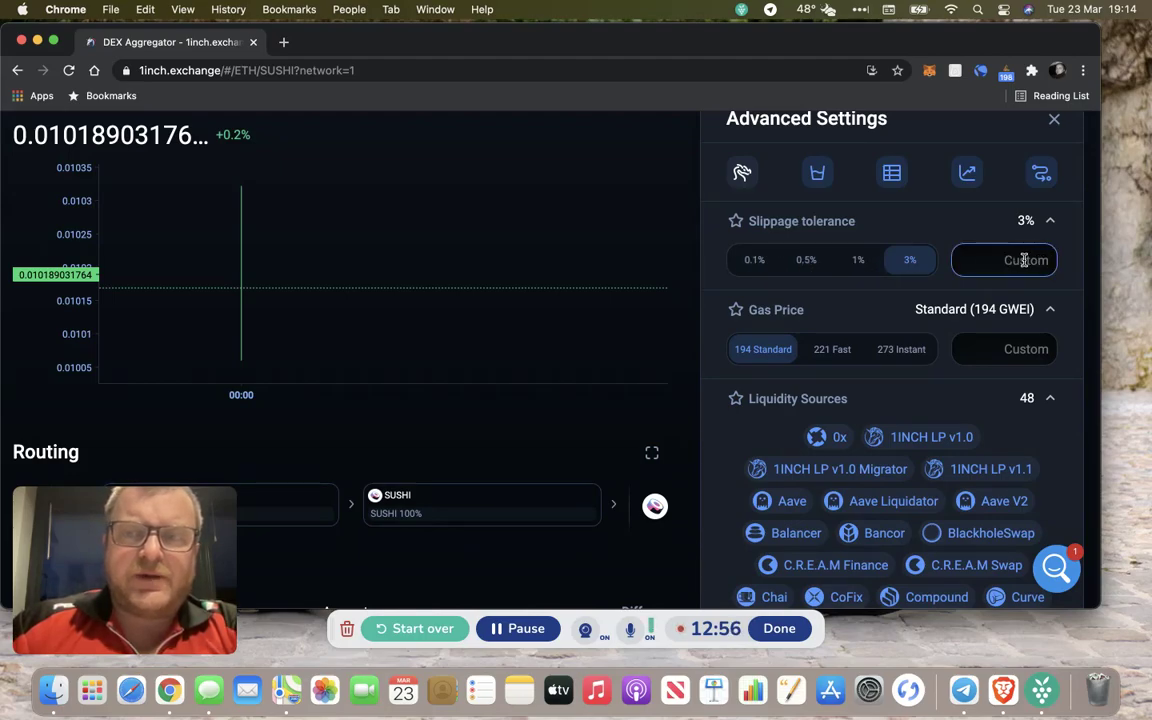
# Collapse the slippage options, hide the comparison table, and keep the price chart and routing shown
pyautogui.click(951, 226)
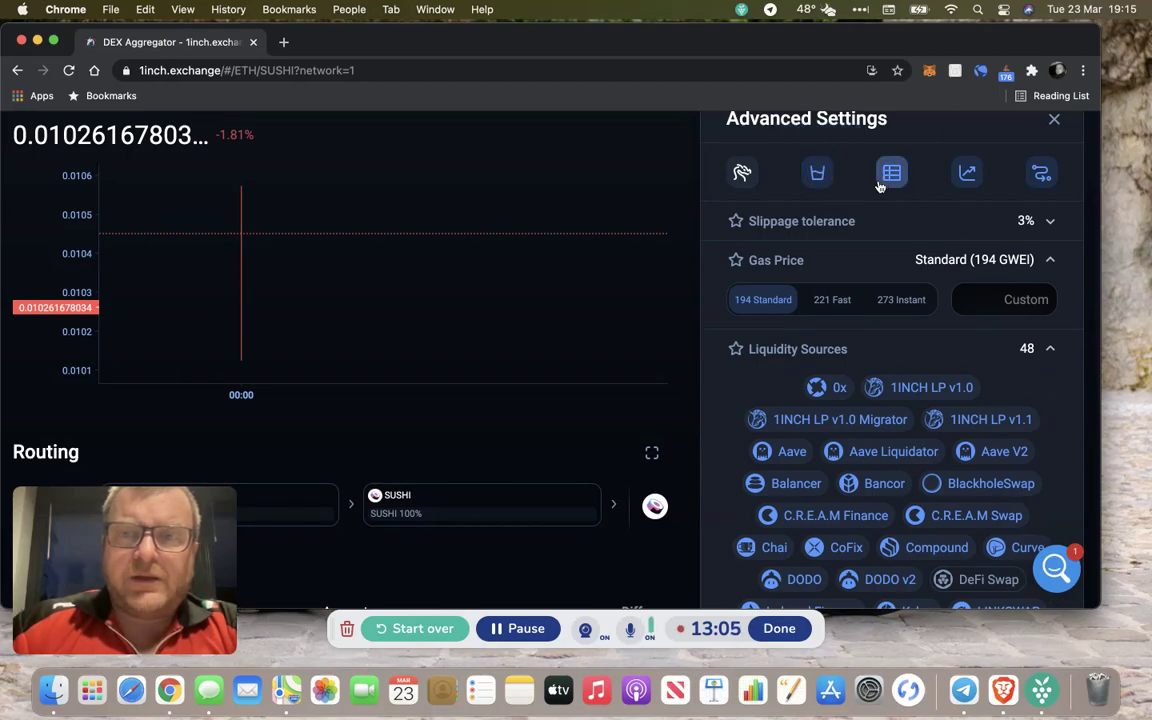
pyautogui.click(969, 177)
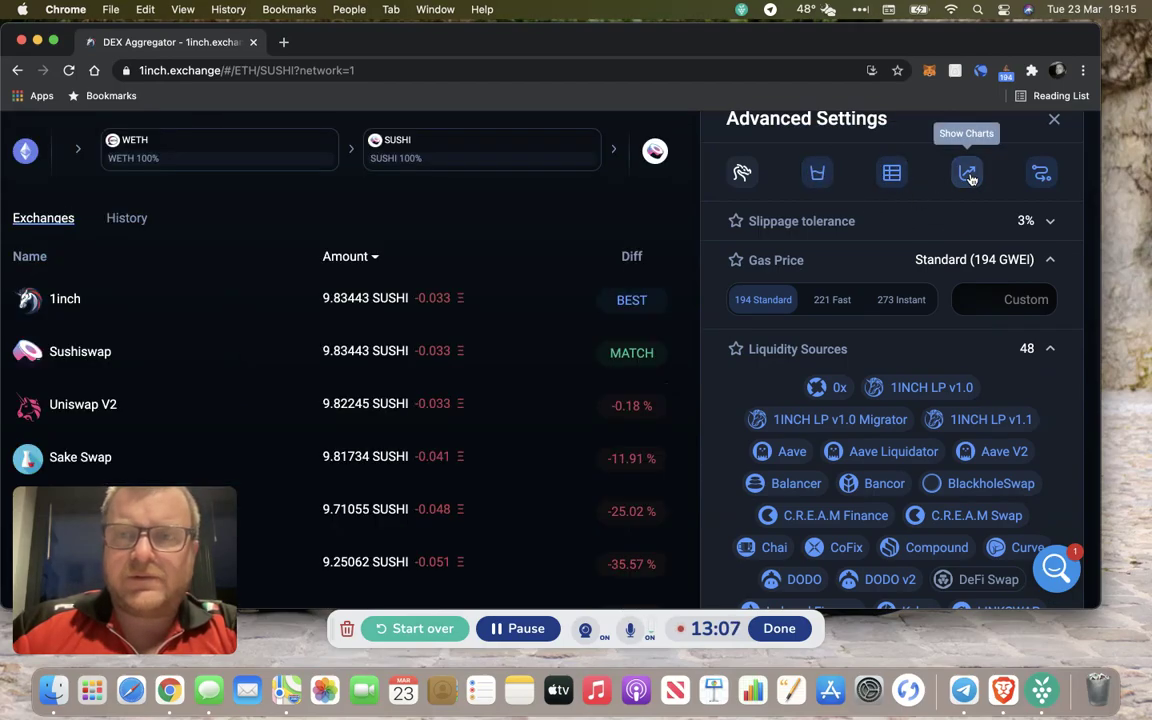
pyautogui.click(1041, 175)
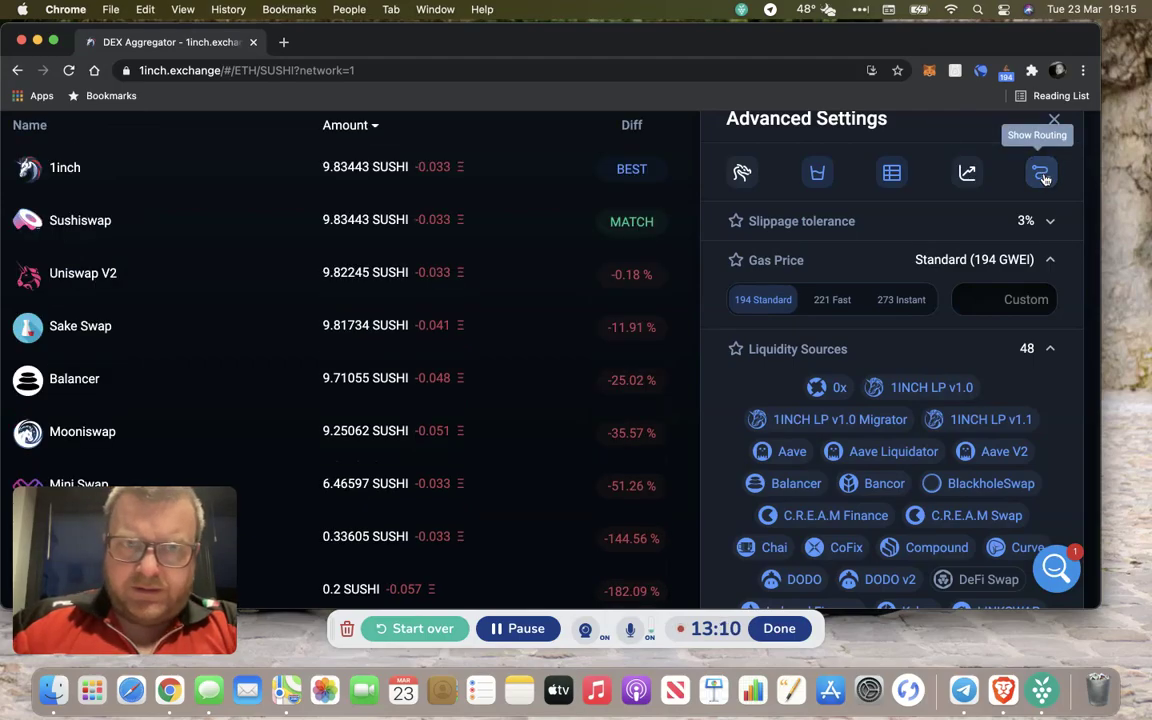
pyautogui.click(1041, 175)
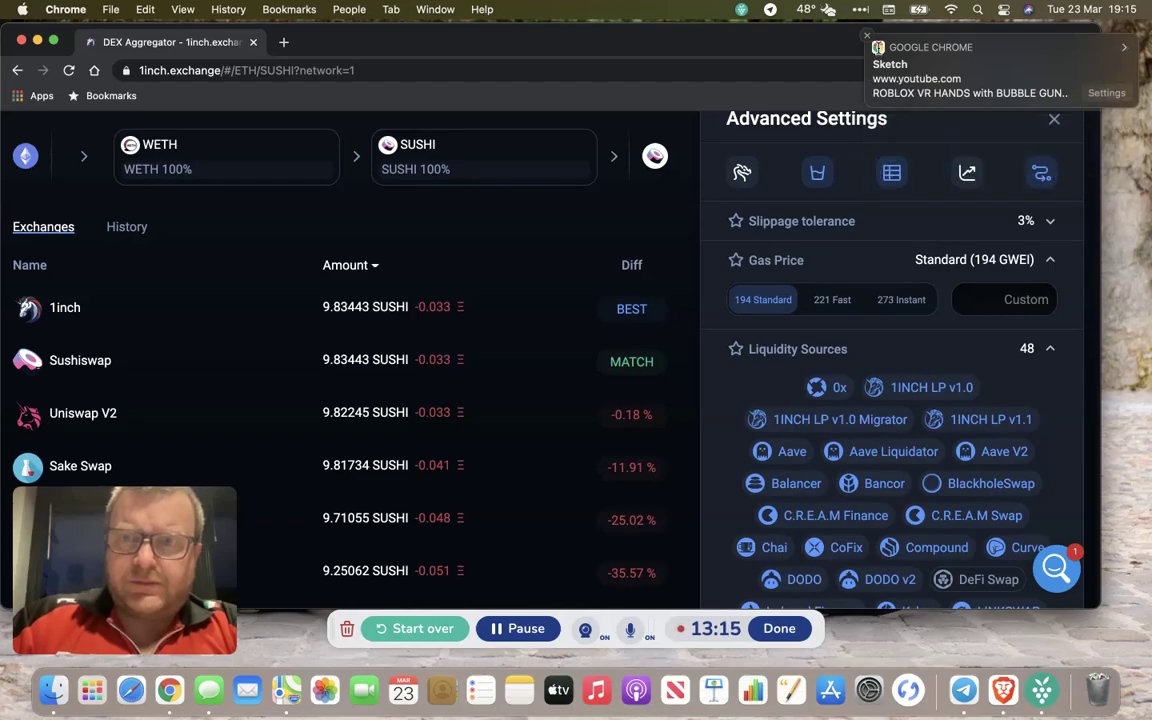
pyautogui.click(893, 173)
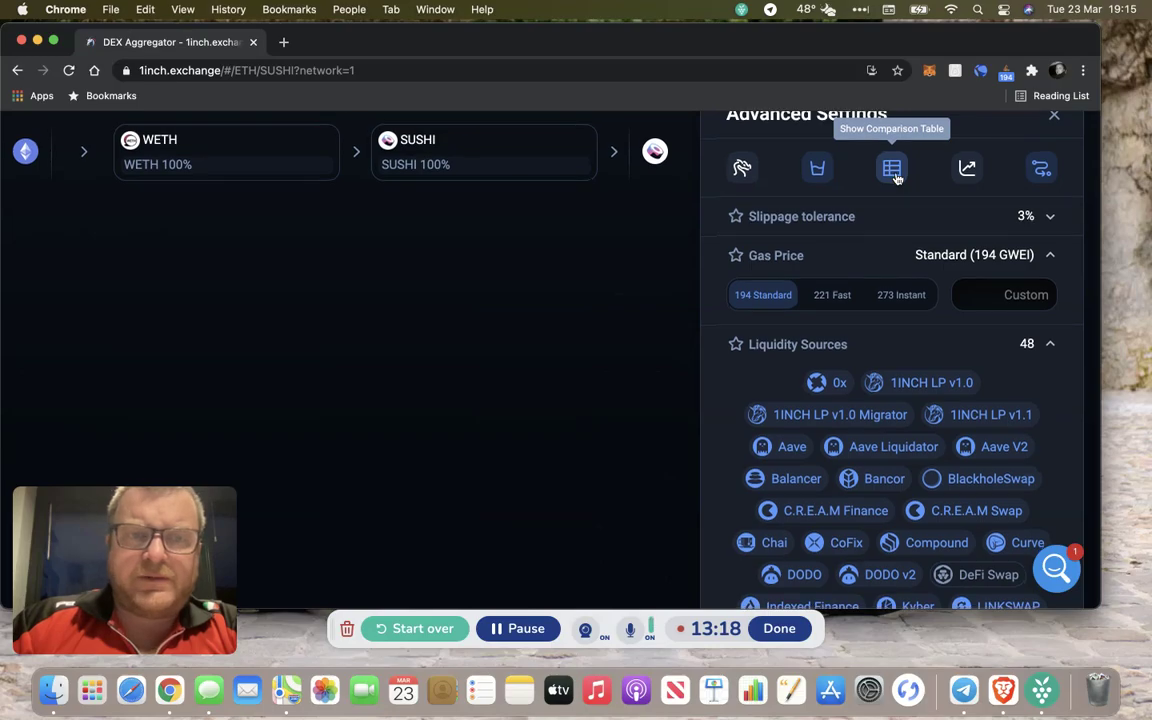
pyautogui.click(969, 170)
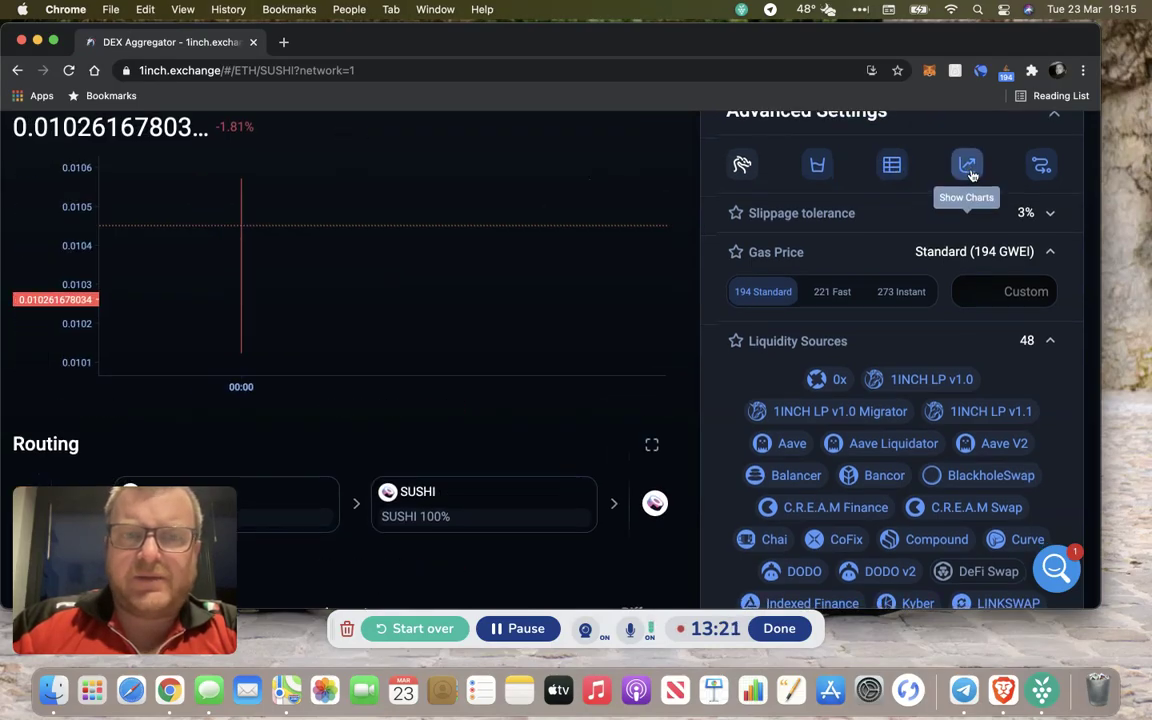
pyautogui.scroll(-1, 938, 219)
pyautogui.scroll(-1, 938, 219)
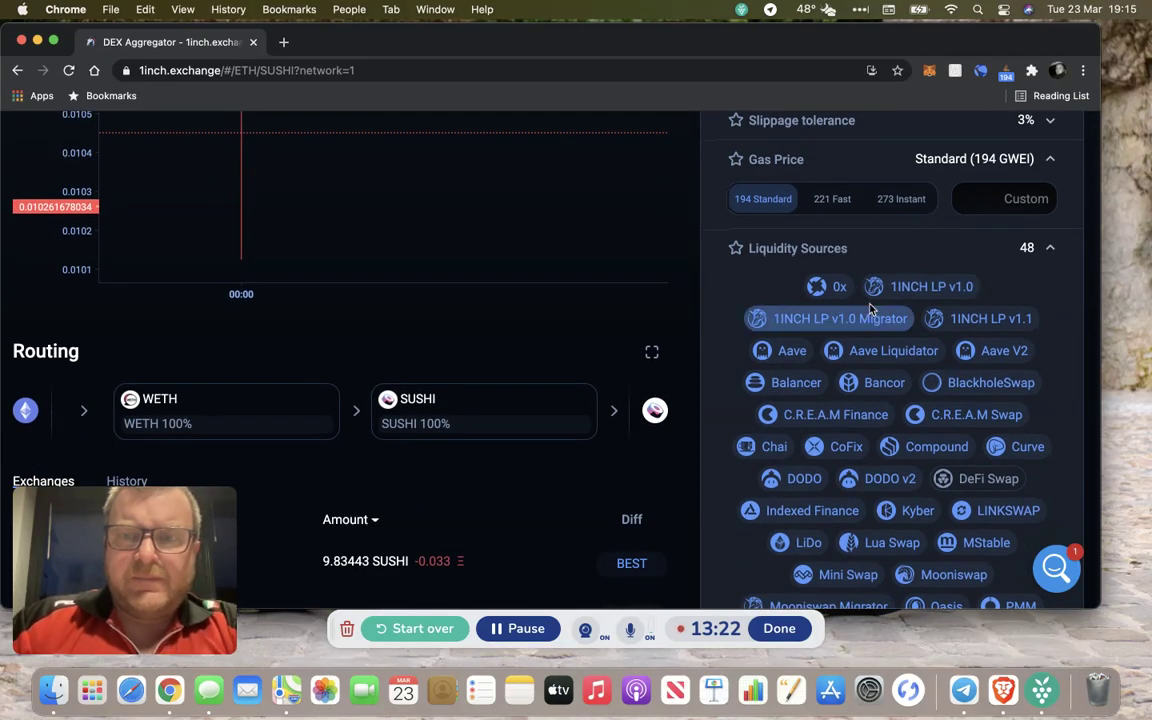
pyautogui.scroll(-4, 850, 280)
pyautogui.scroll(-1, 920, 300)
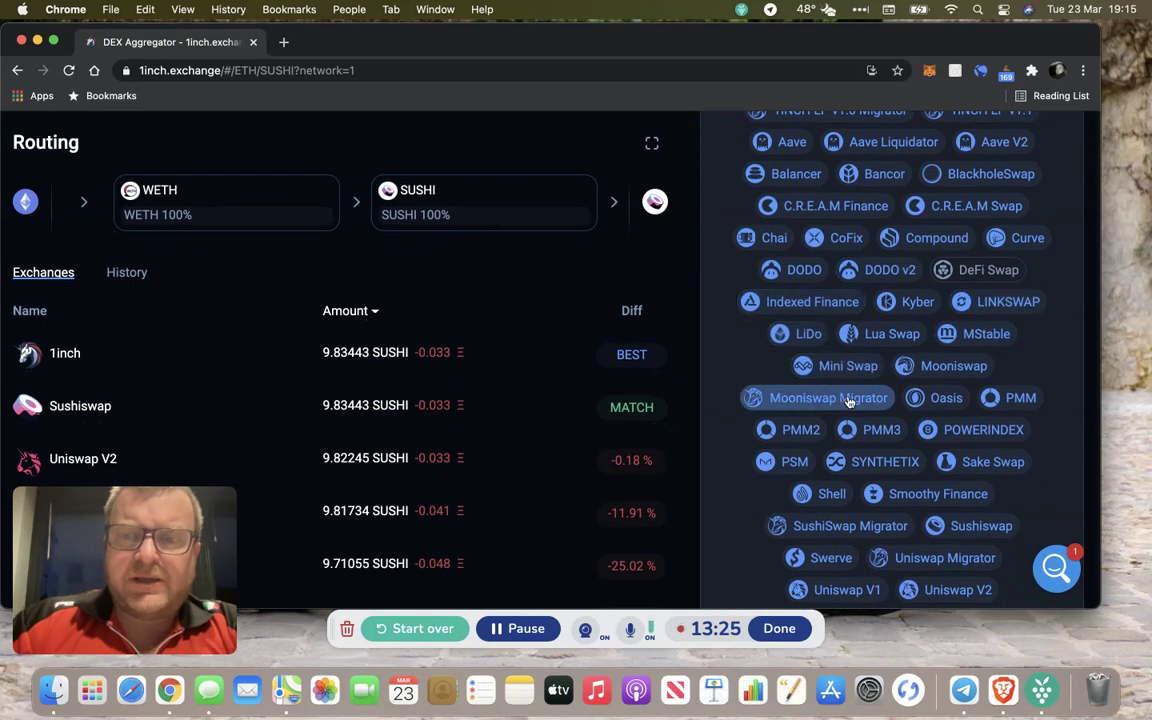
pyautogui.scroll(-3, 835, 398)
pyautogui.scroll(2, 903, 340)
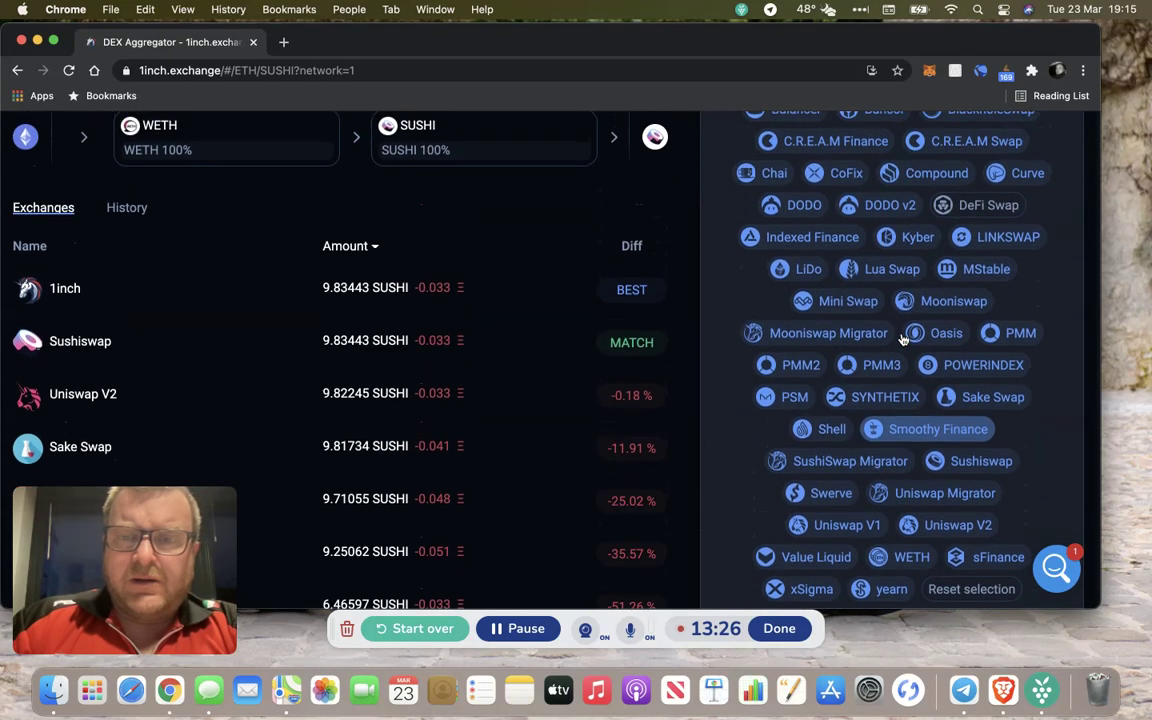
pyautogui.scroll(-3, 900, 337)
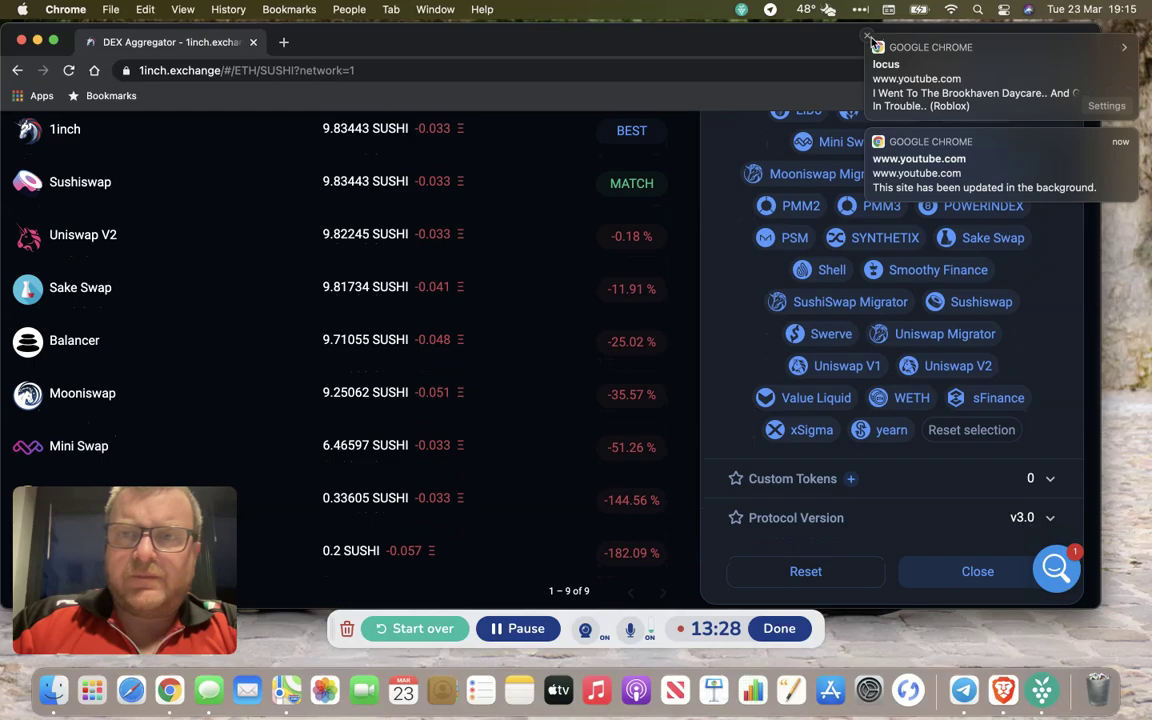
pyautogui.click(867, 38)
pyautogui.click(867, 37)
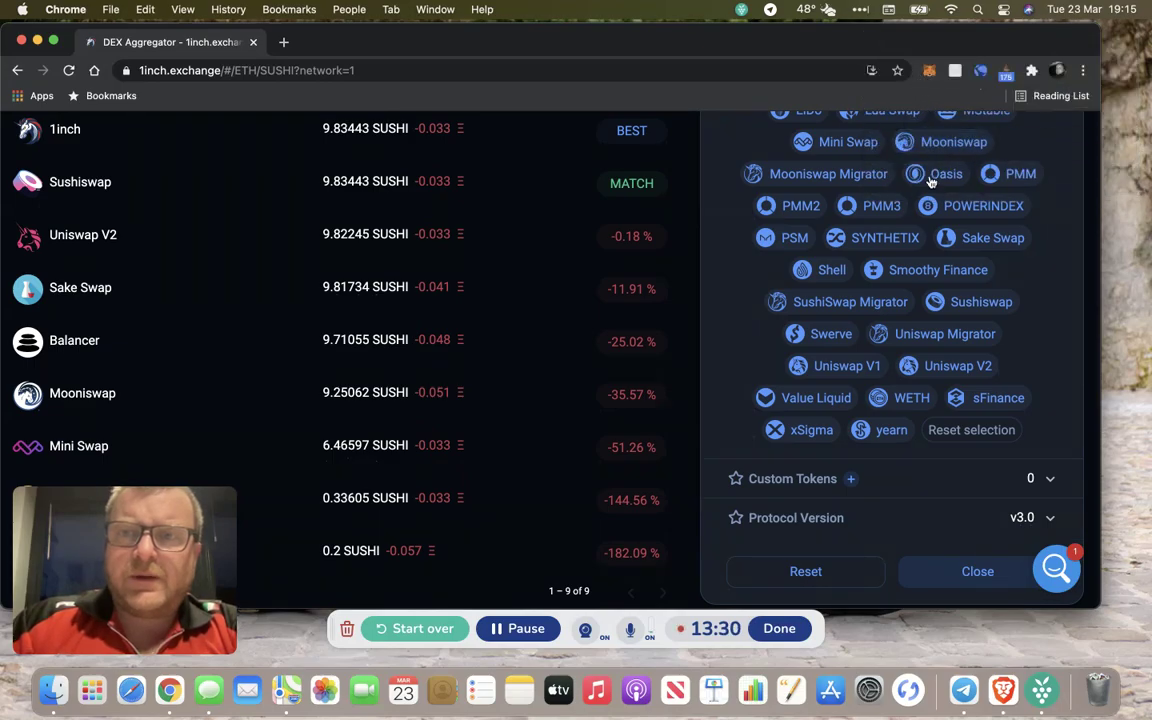
pyautogui.scroll(2, 890, 398)
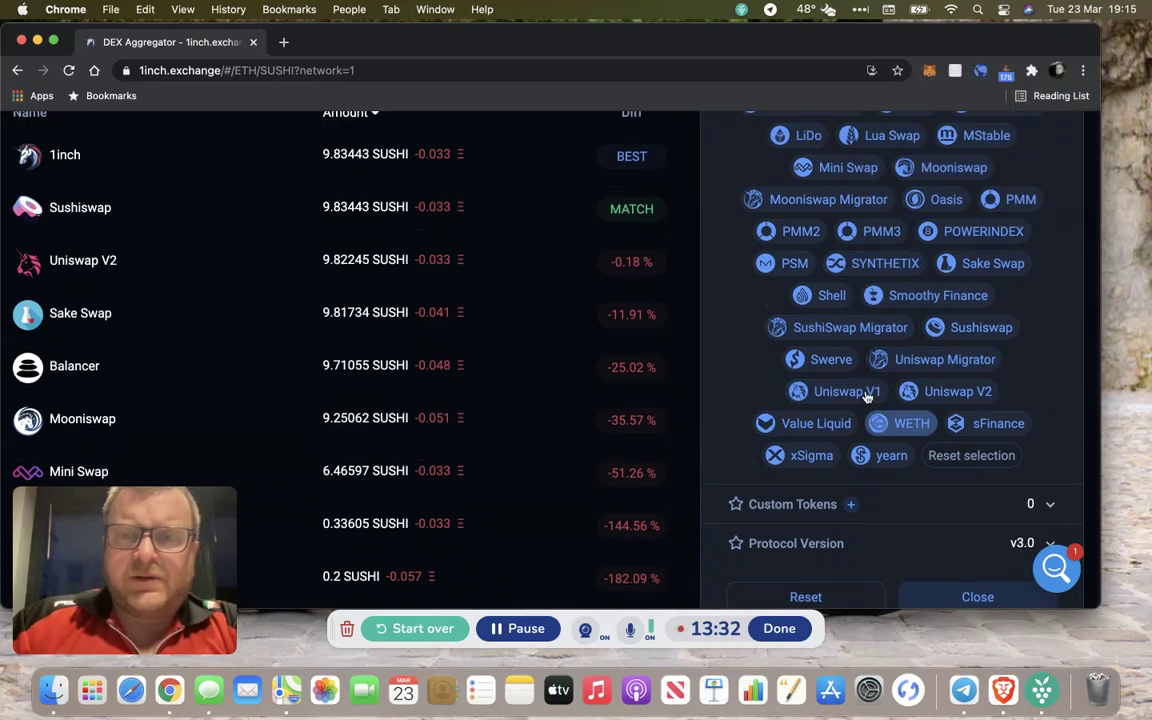
pyautogui.scroll(2, 866, 397)
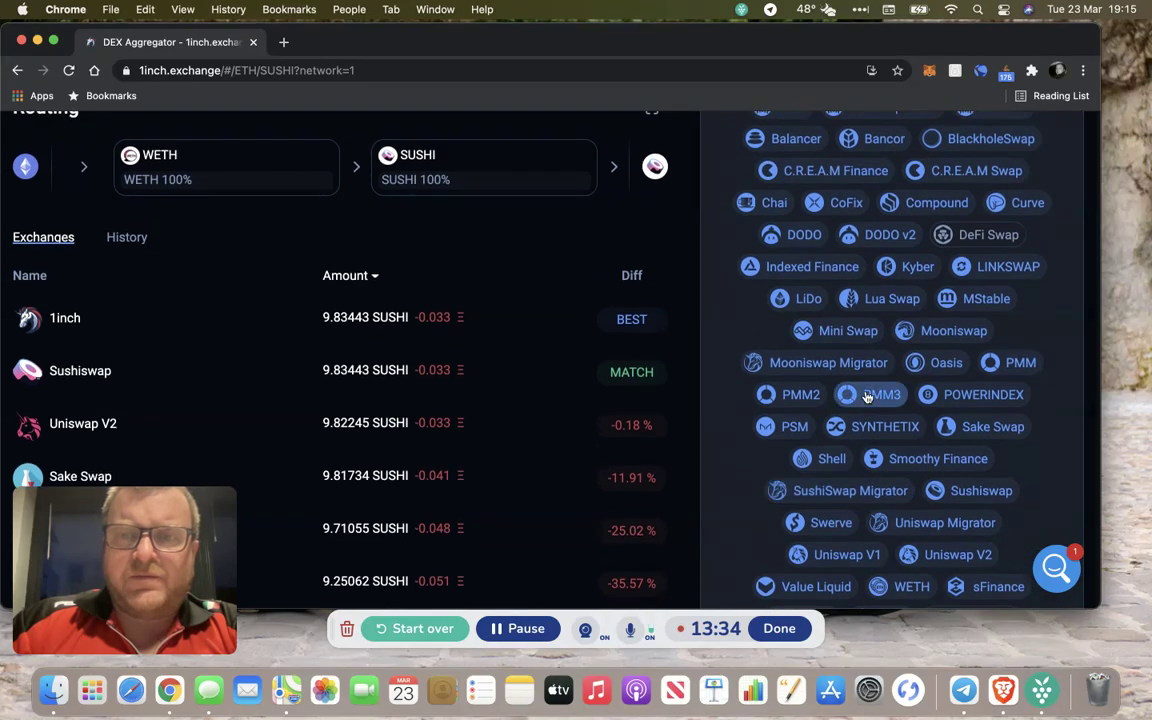
pyautogui.scroll(4, 867, 397)
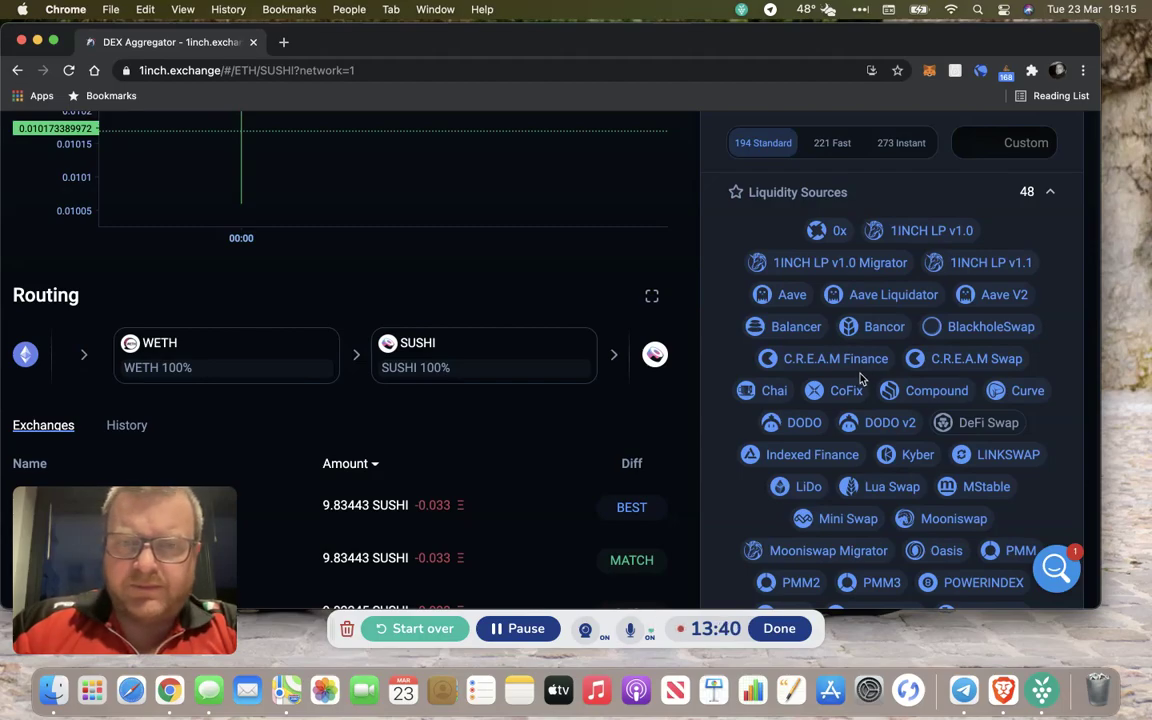
pyautogui.scroll(-2, 860, 377)
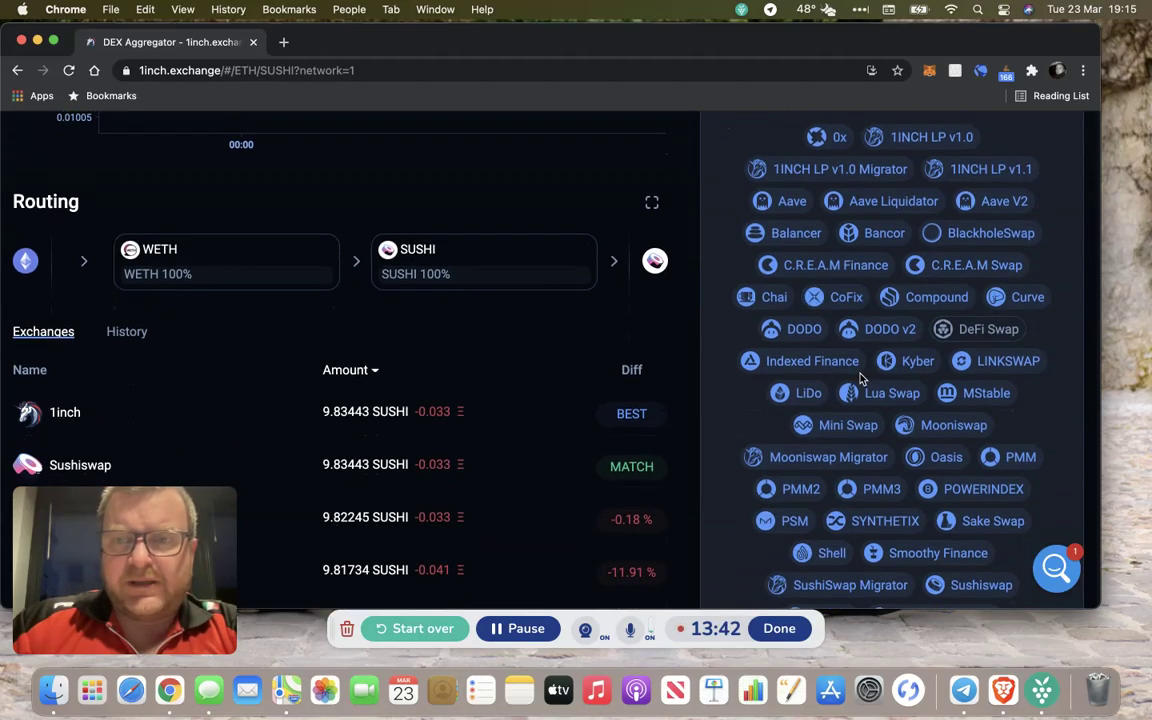
pyautogui.scroll(2, 860, 377)
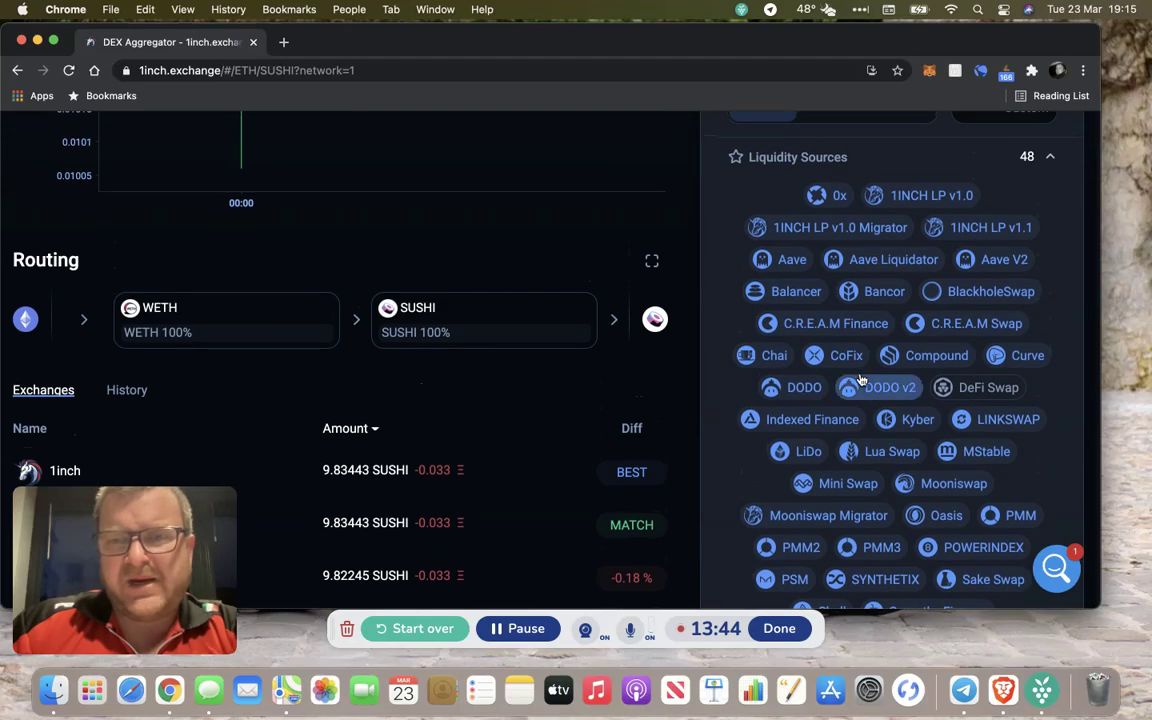
pyautogui.scroll(2, 860, 379)
pyautogui.scroll(3, 860, 377)
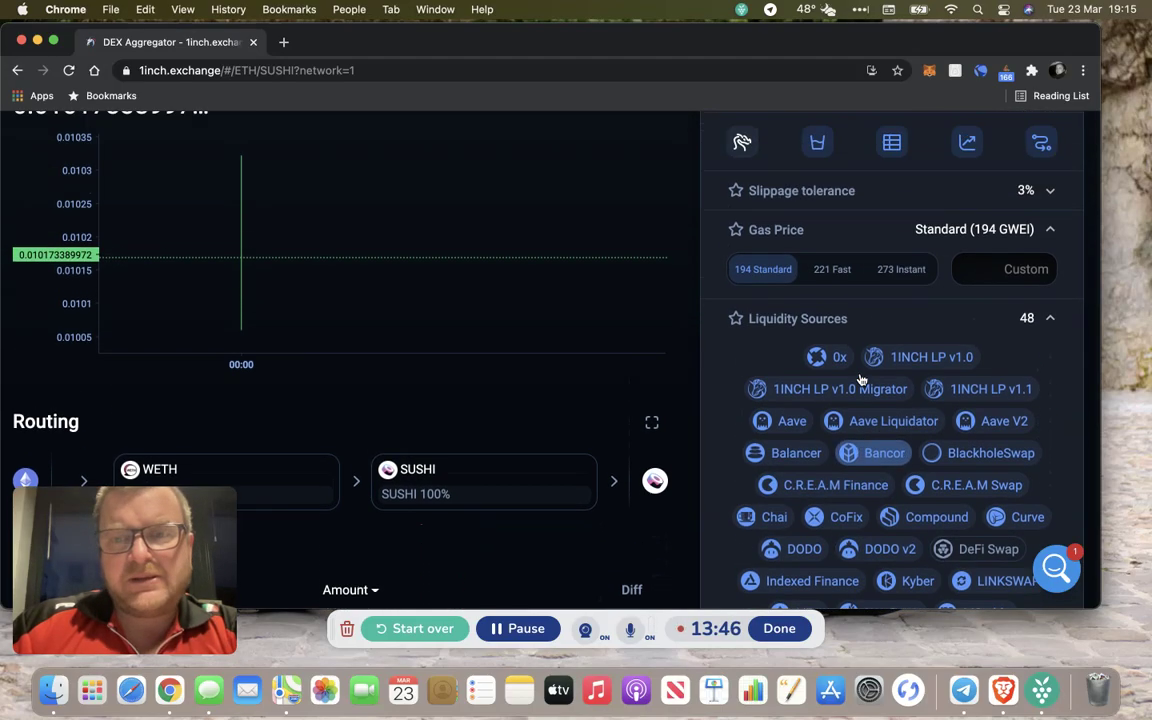
pyautogui.scroll(-4, 862, 377)
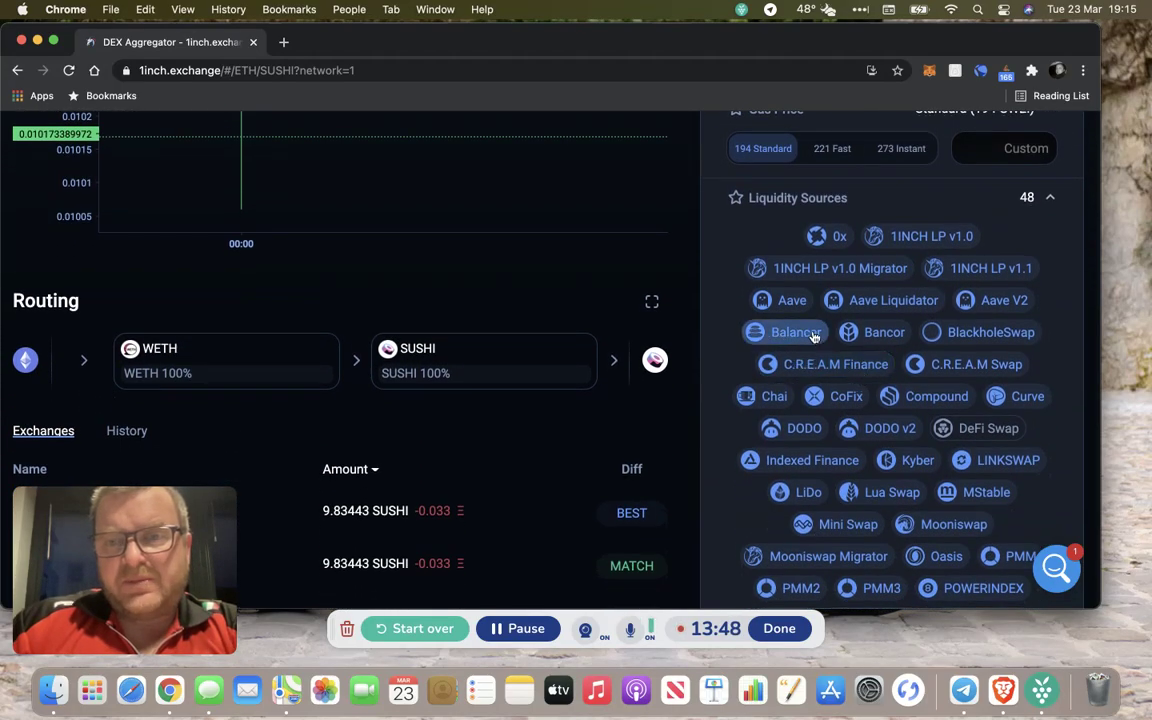
pyautogui.scroll(-1, 910, 360)
pyautogui.scroll(-5, 910, 360)
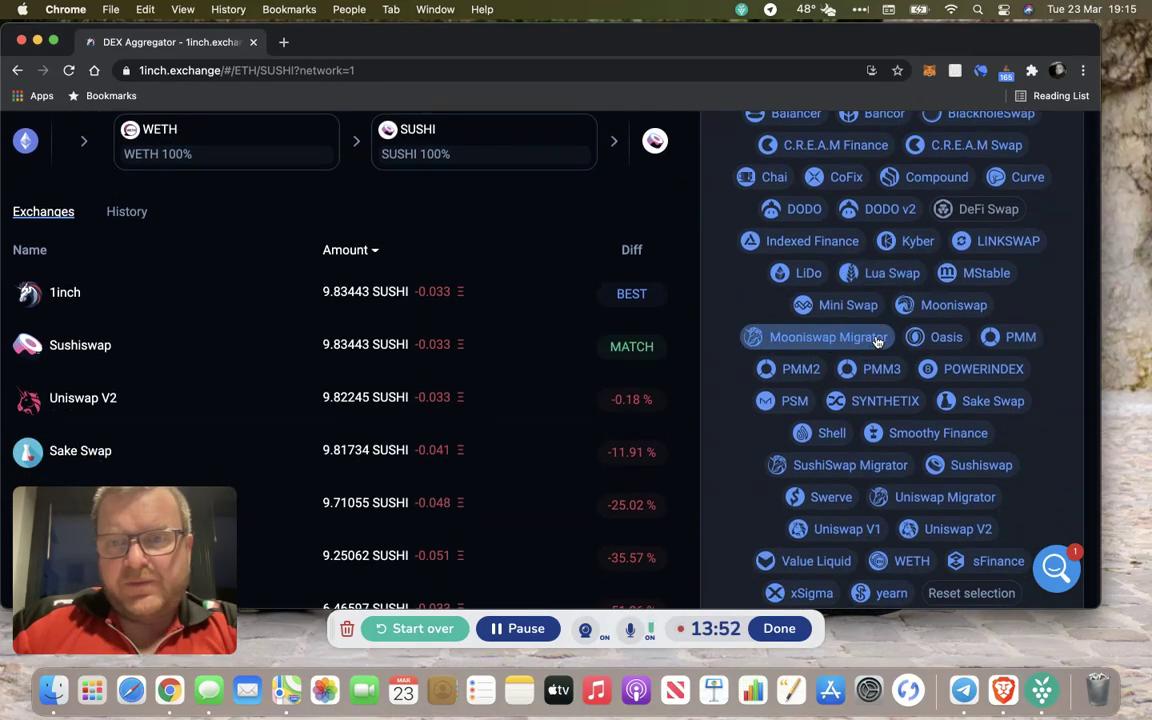
pyautogui.scroll(10, 864, 342)
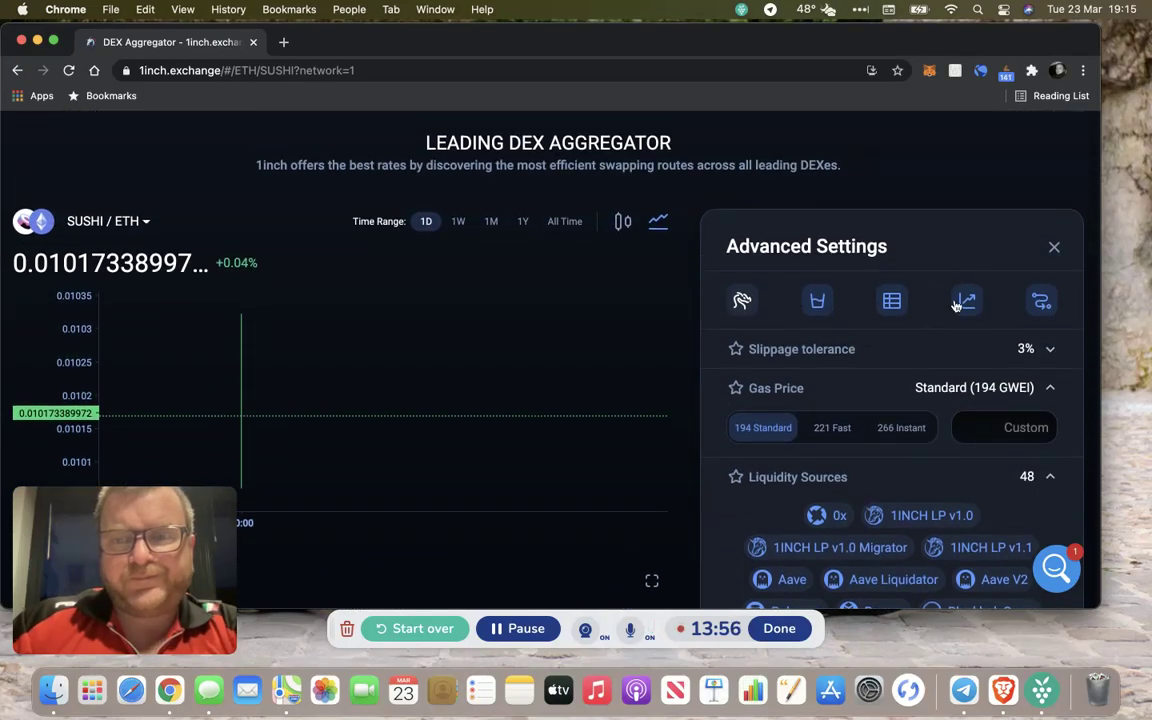
pyautogui.scroll(-15, 1000, 275)
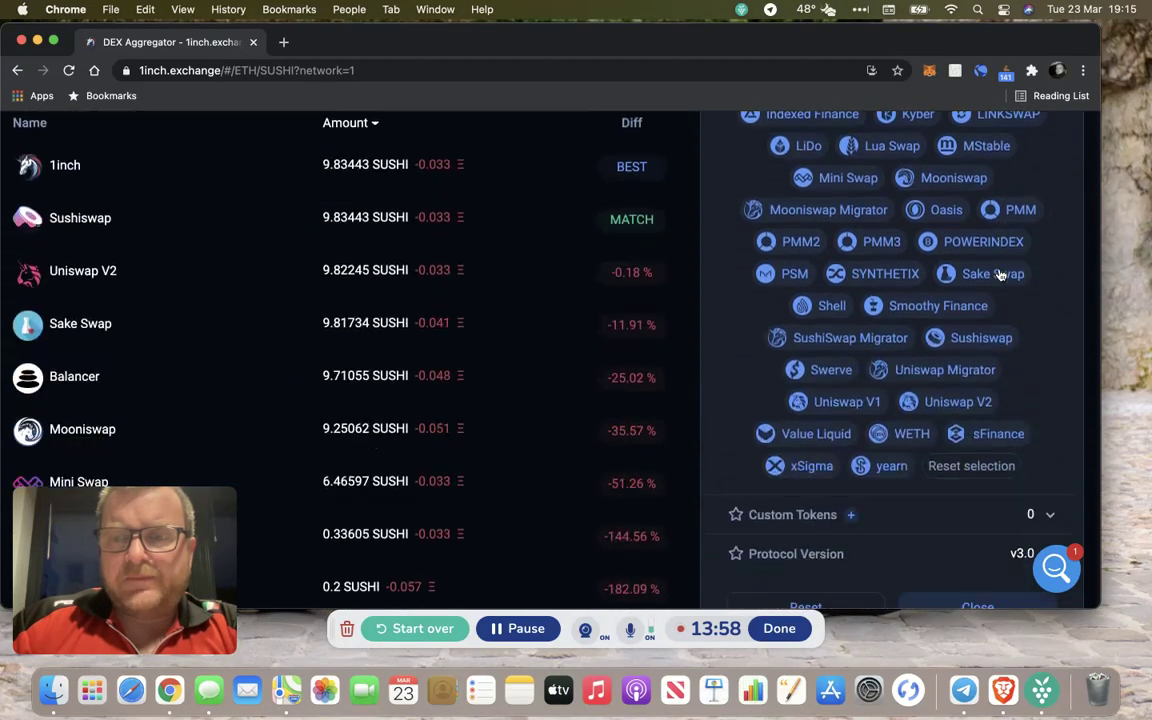
pyautogui.scroll(-3, 1000, 275)
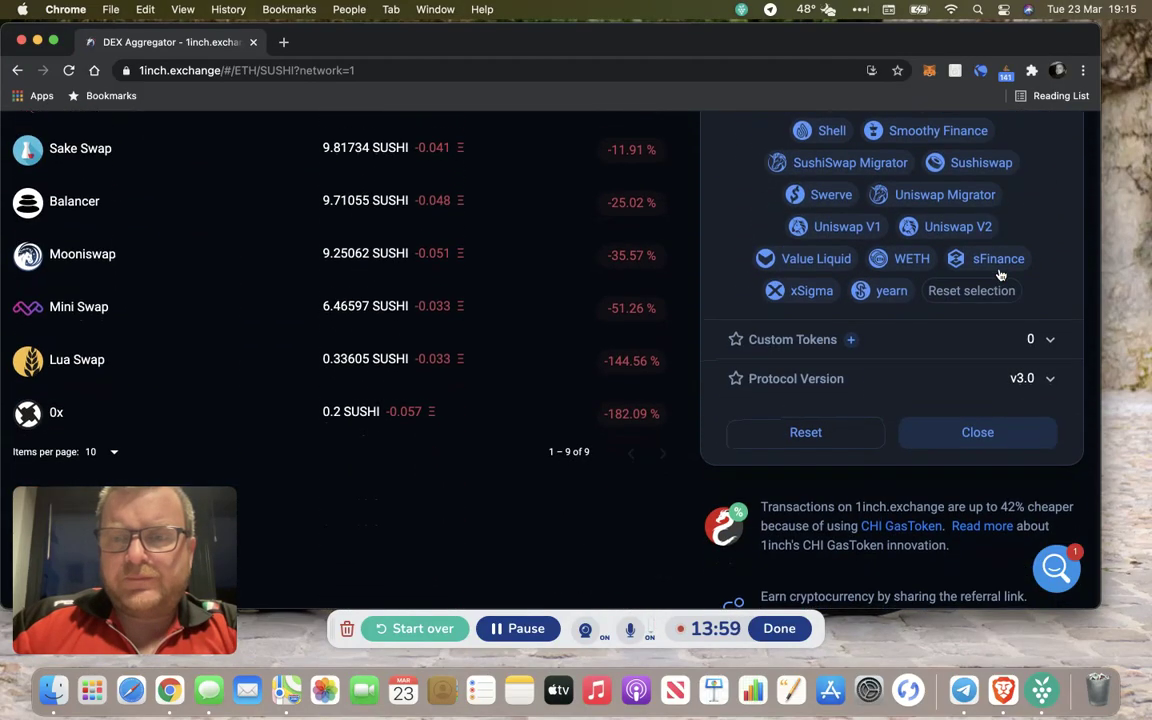
pyautogui.click(975, 438)
# Scroll through the 0.1 ETH to SUSHI swap, routing and exchanges table, then open the network switcher
pyautogui.scroll(-4, 874, 376)
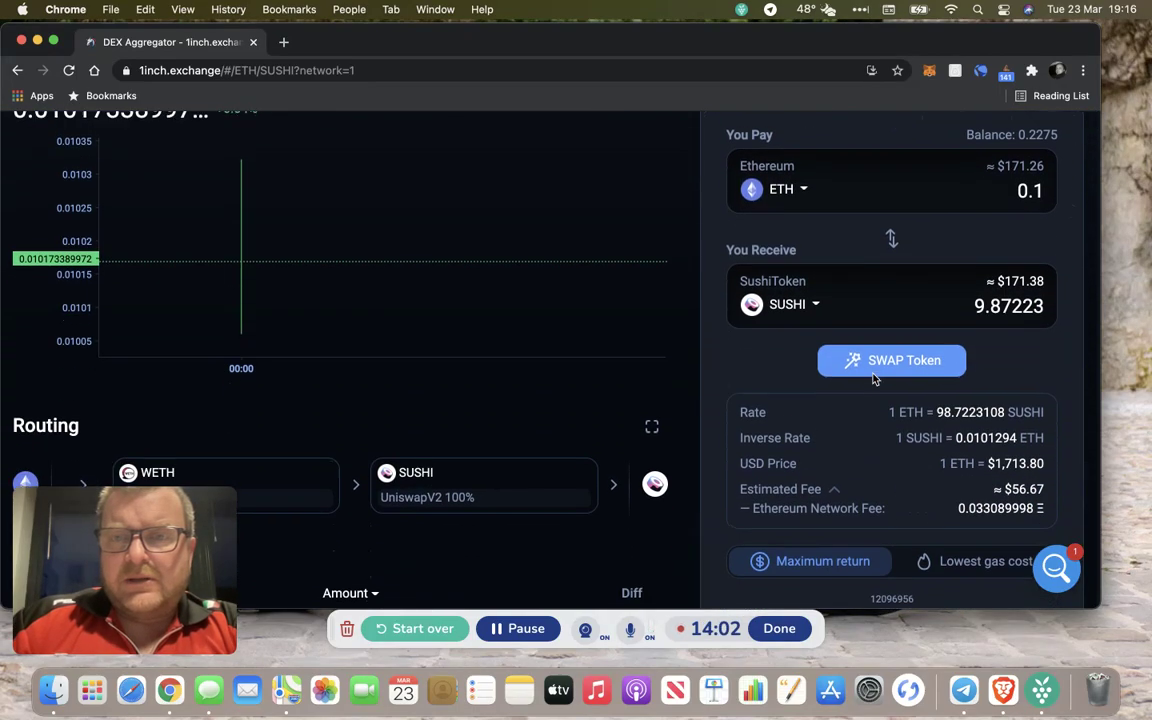
pyautogui.scroll(-1, 872, 378)
pyautogui.scroll(-8, 869, 378)
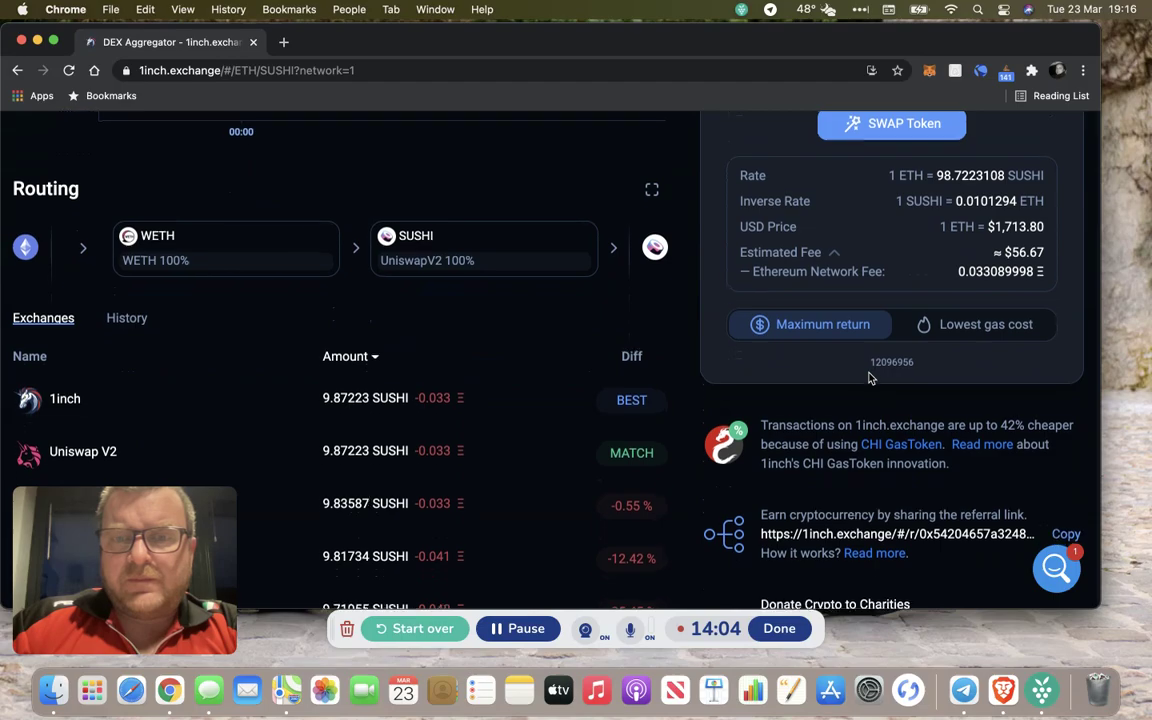
pyautogui.scroll(-5, 869, 378)
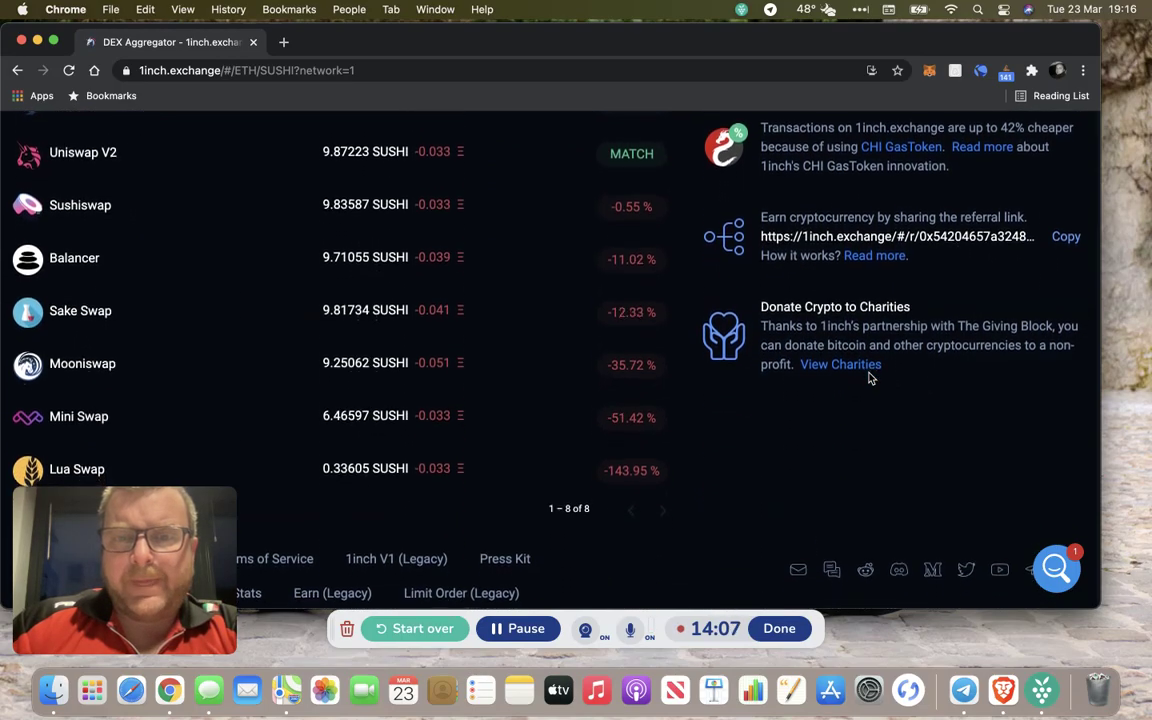
pyautogui.scroll(5, 869, 378)
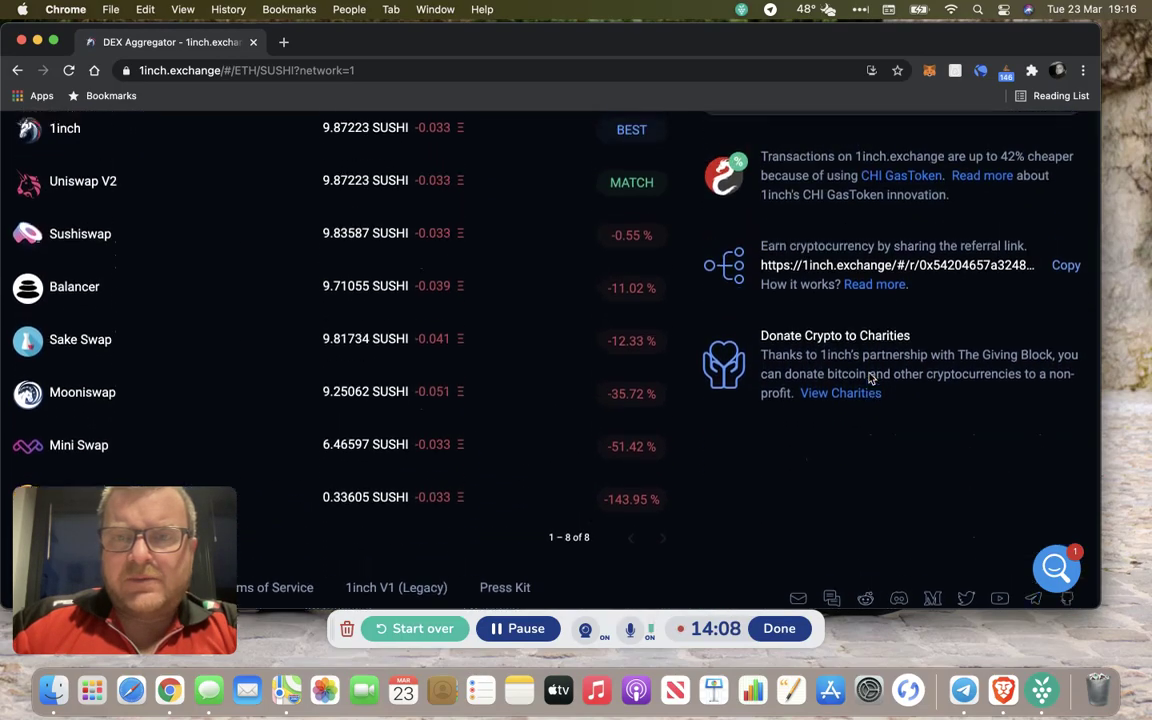
pyautogui.scroll(2, 869, 378)
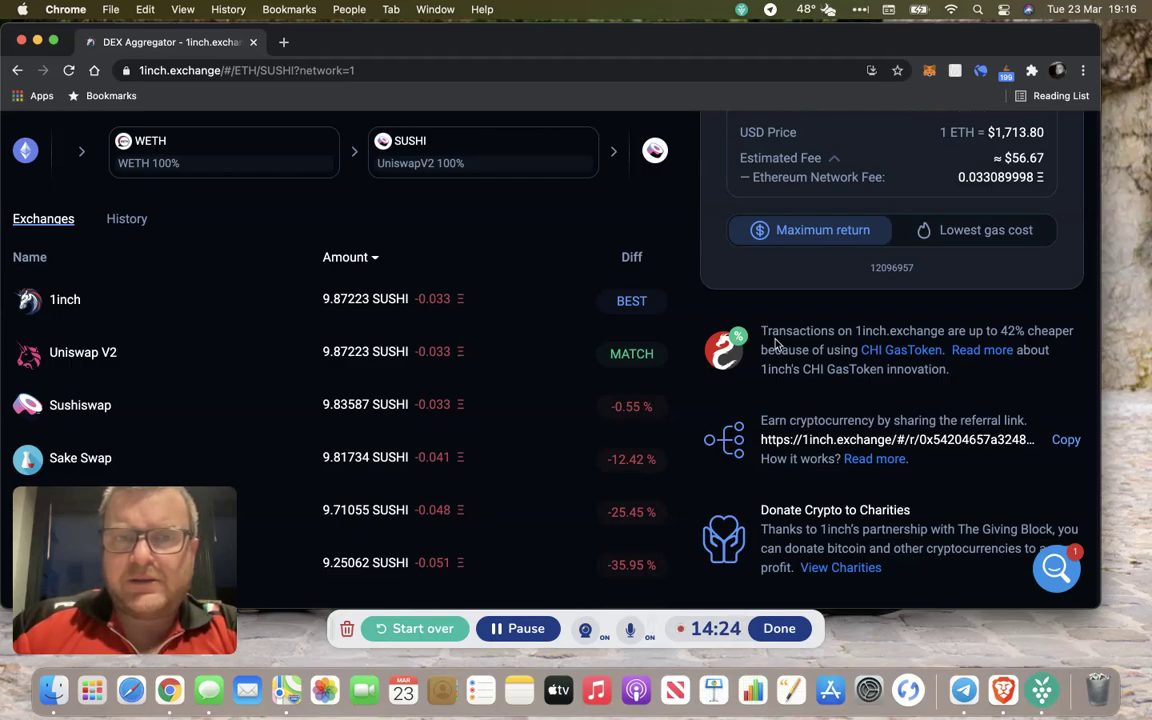
pyautogui.scroll(4, 771, 338)
pyautogui.scroll(6, 775, 343)
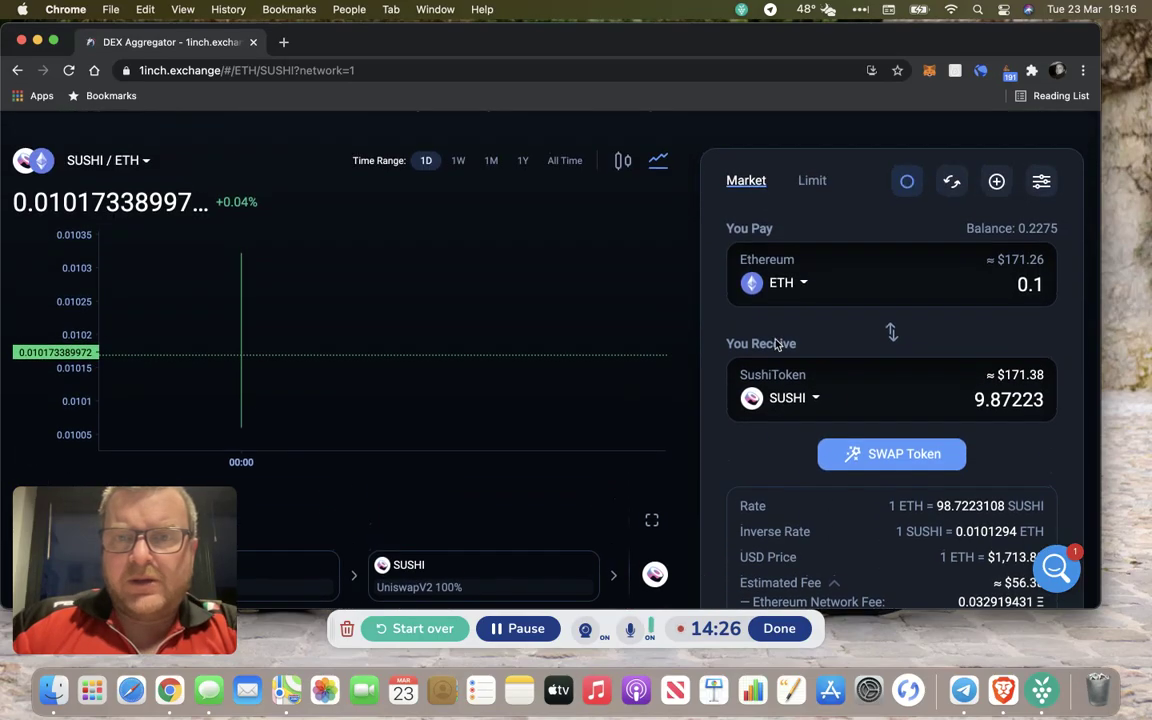
pyautogui.scroll(2, 776, 344)
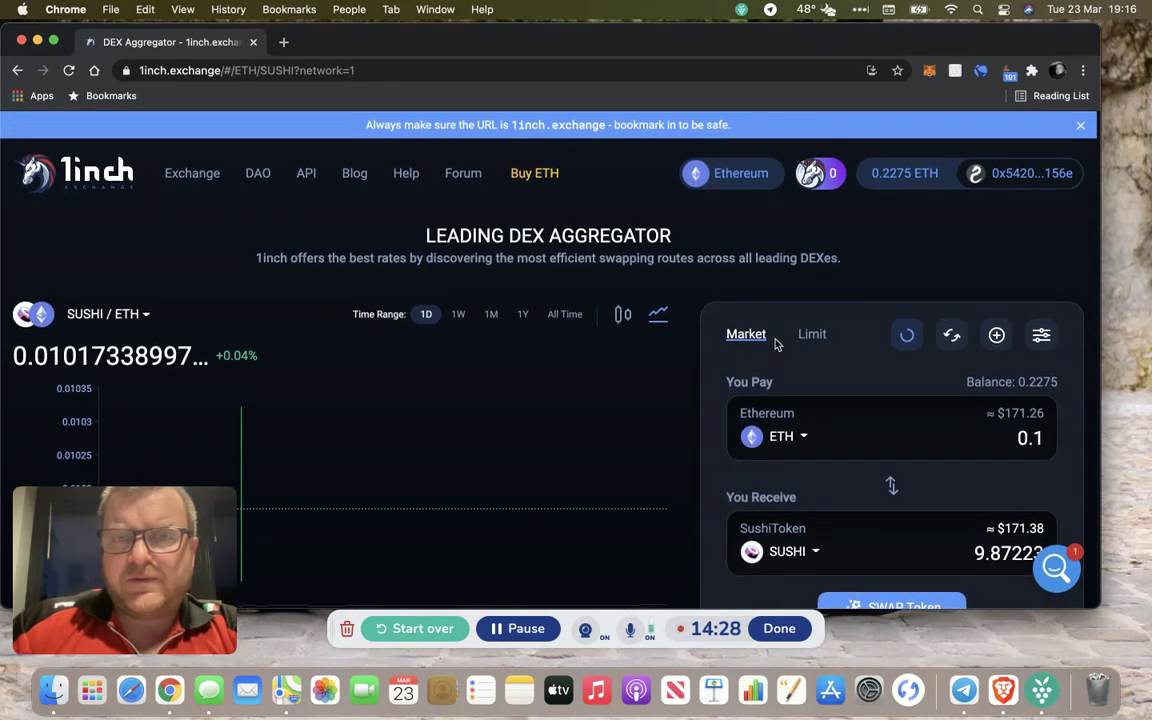
pyautogui.click(743, 184)
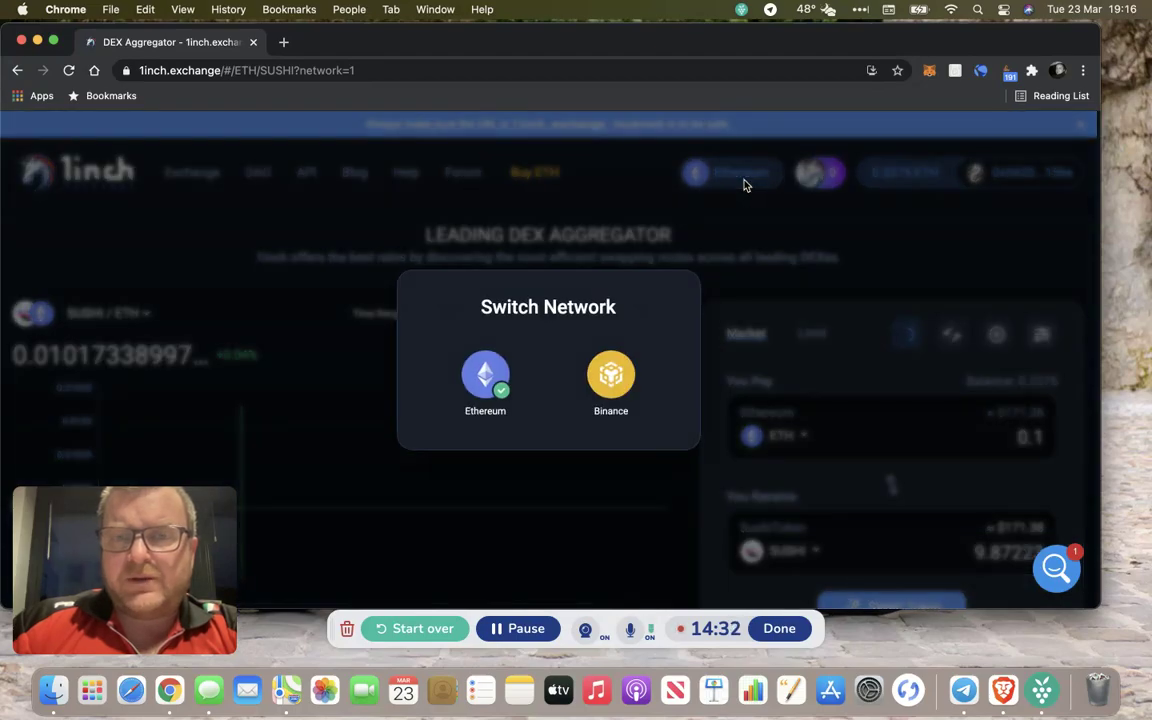
pyautogui.click(754, 239)
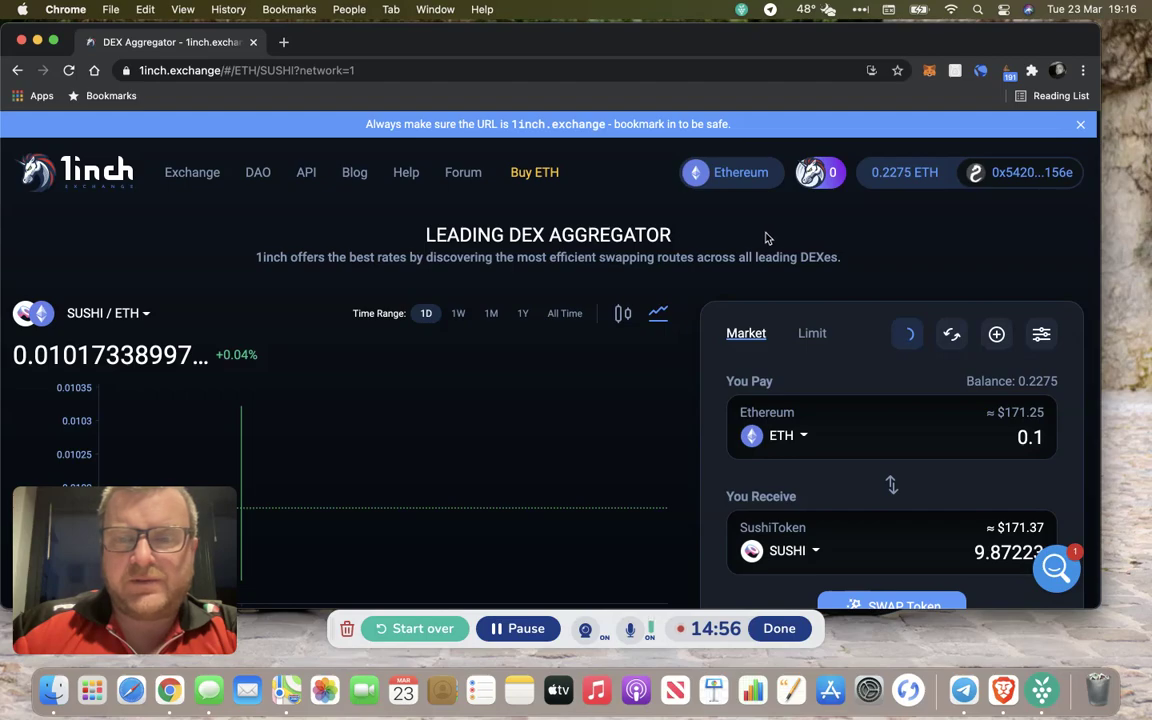
pyautogui.scroll(-3, 777, 244)
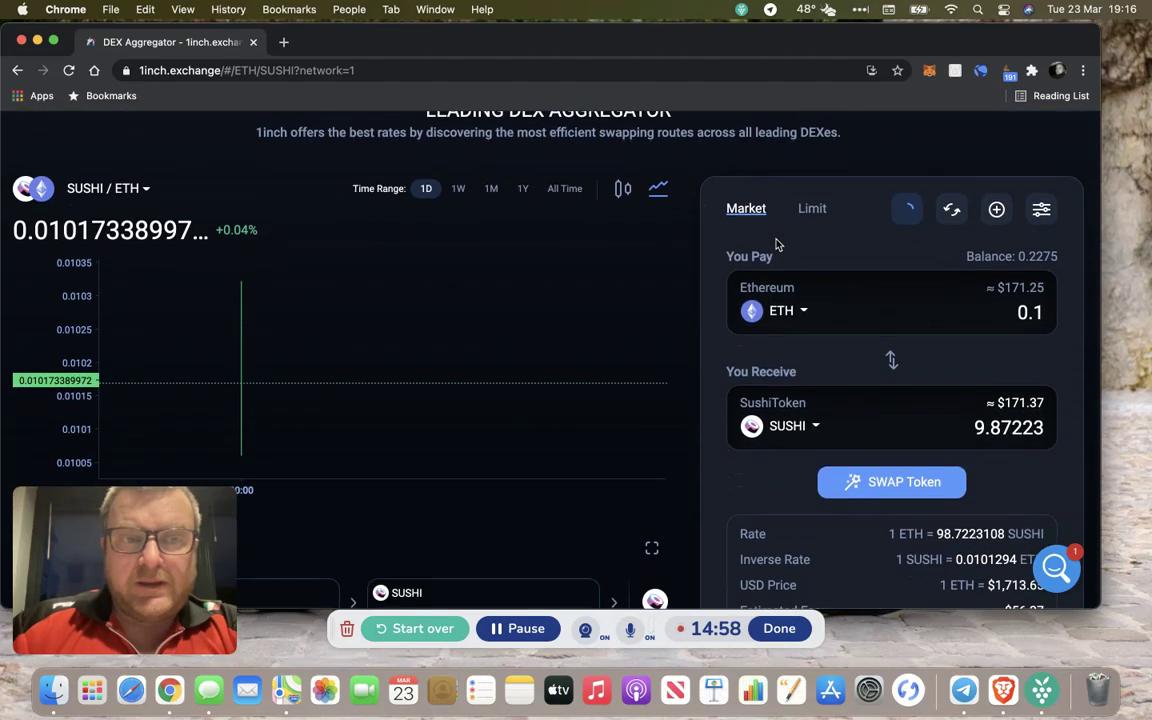
pyautogui.scroll(3, 777, 244)
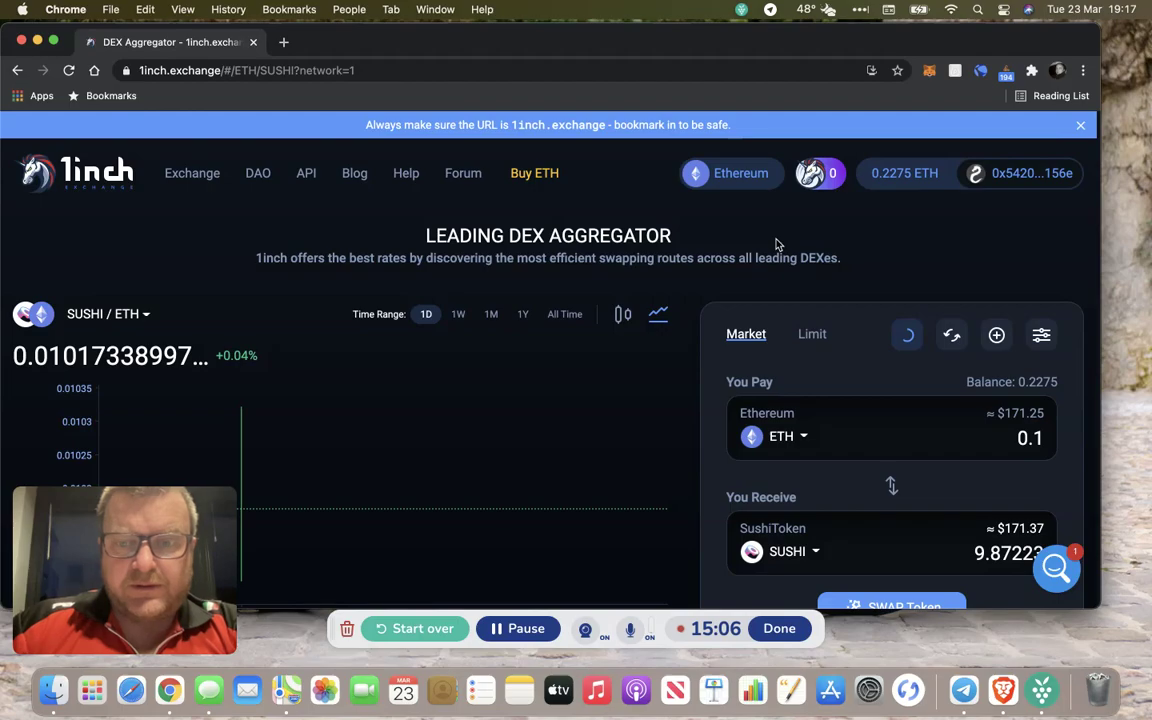
pyautogui.scroll(-5, 777, 244)
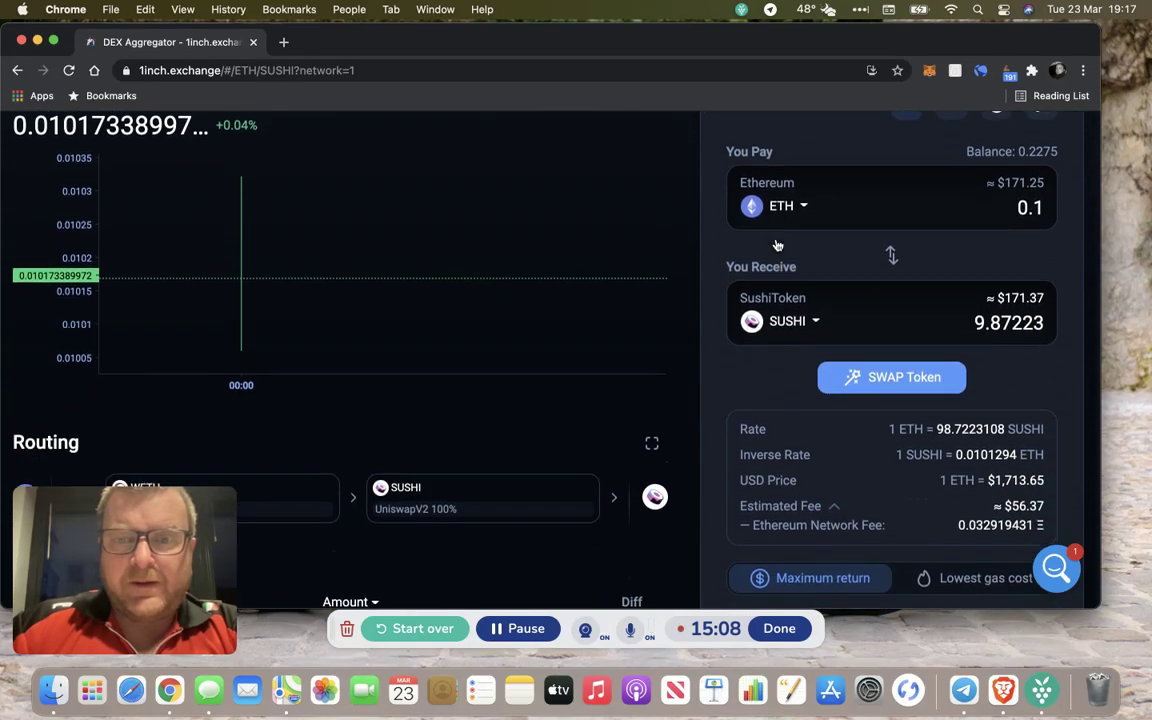
pyautogui.scroll(-5, 777, 244)
pyautogui.scroll(-4, 777, 244)
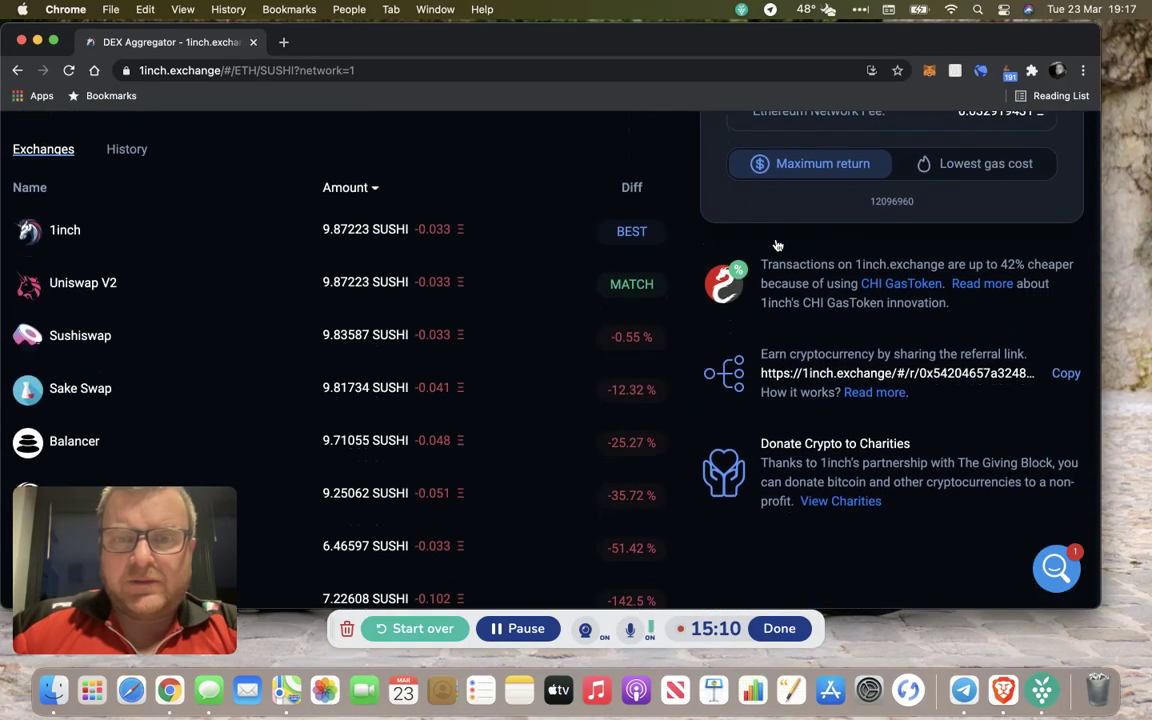
pyautogui.scroll(-2, 777, 244)
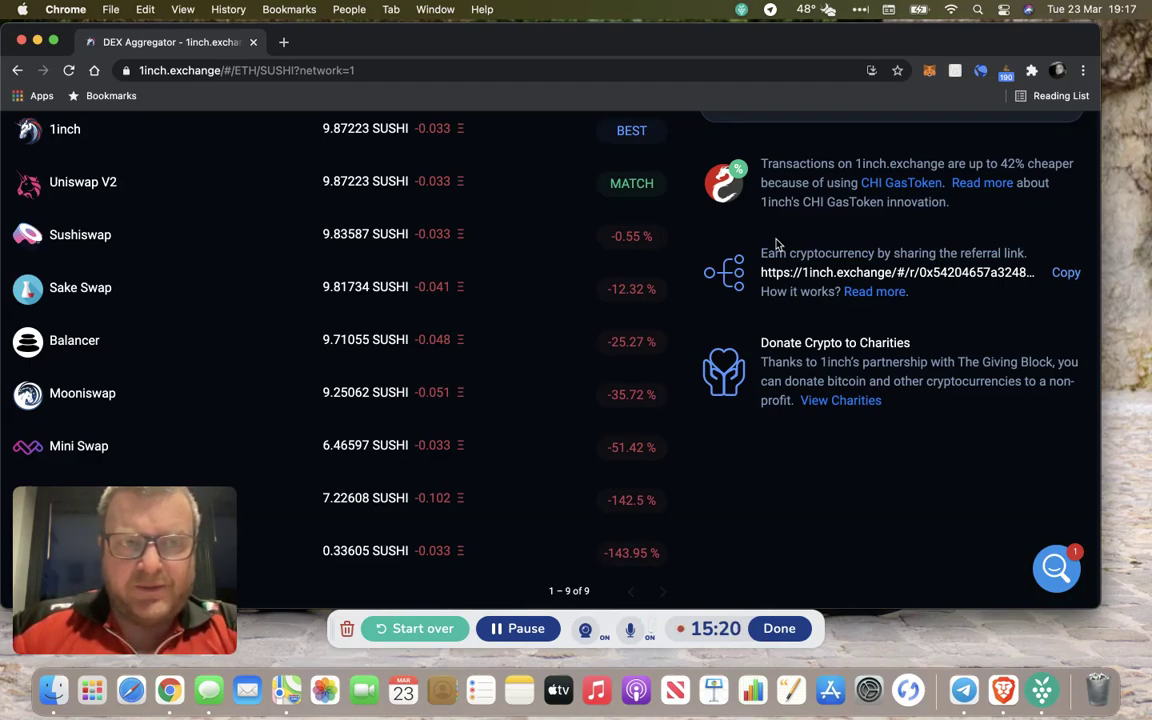
pyautogui.scroll(-5, 784, 262)
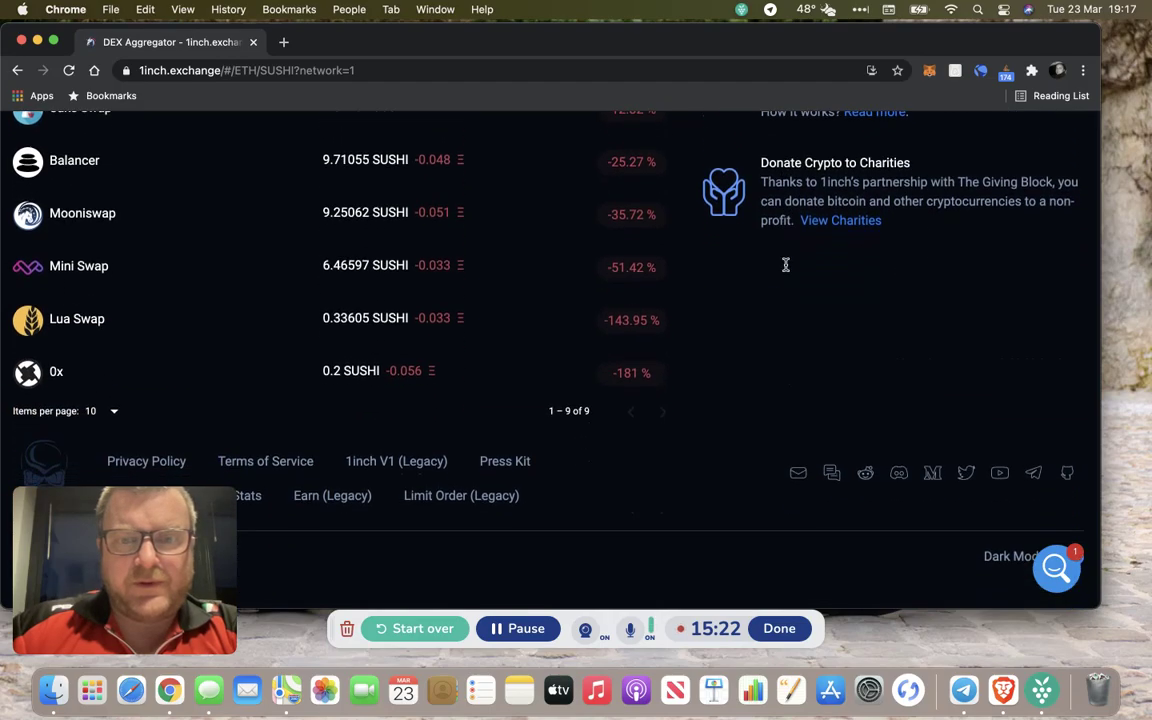
pyautogui.scroll(5, 787, 268)
pyautogui.scroll(15, 786, 266)
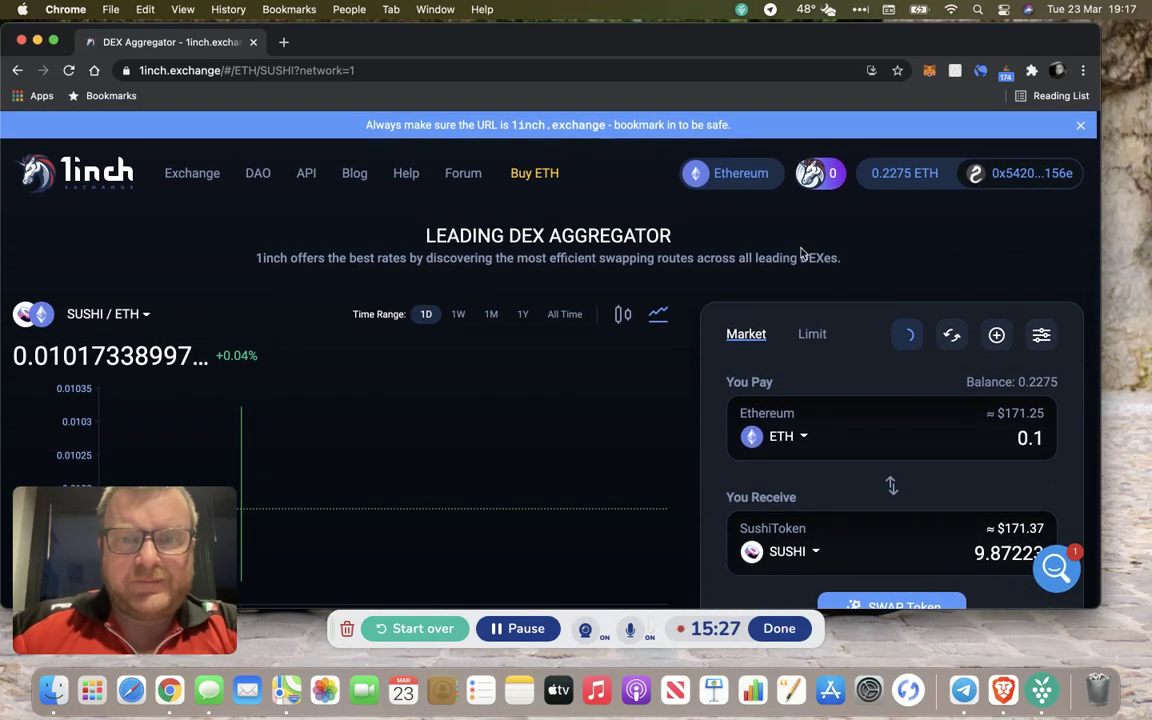
pyautogui.scroll(-1, 800, 253)
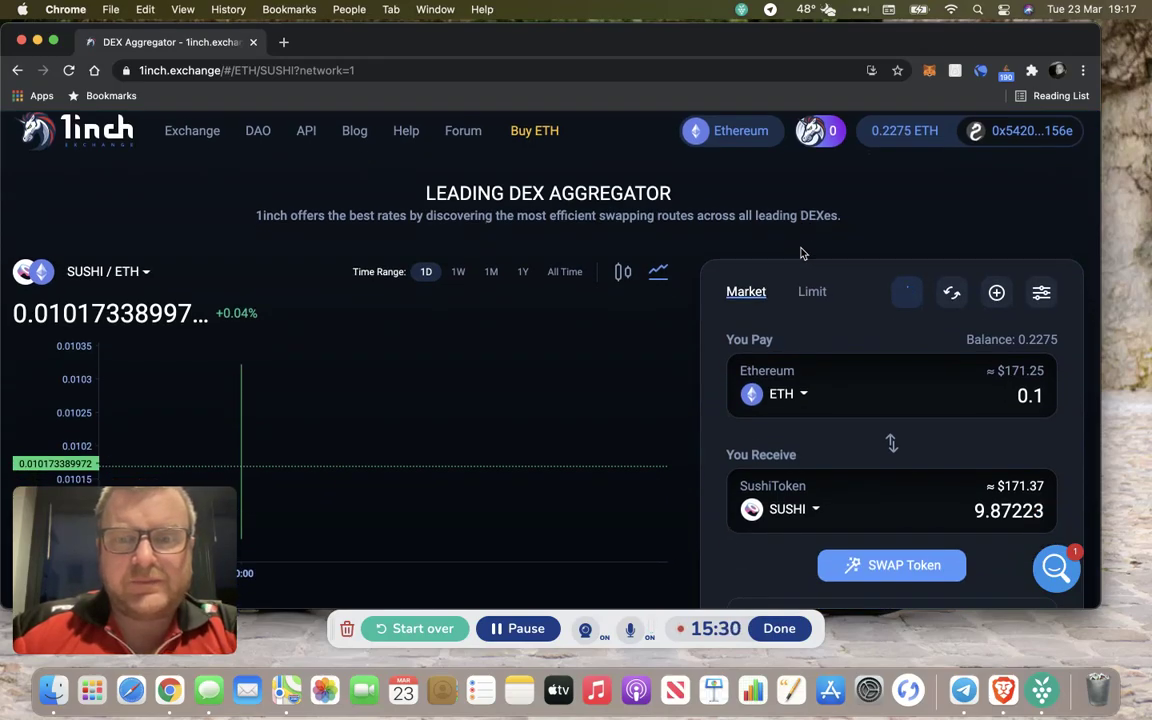
pyautogui.scroll(-2, 800, 253)
pyautogui.scroll(-3, 800, 253)
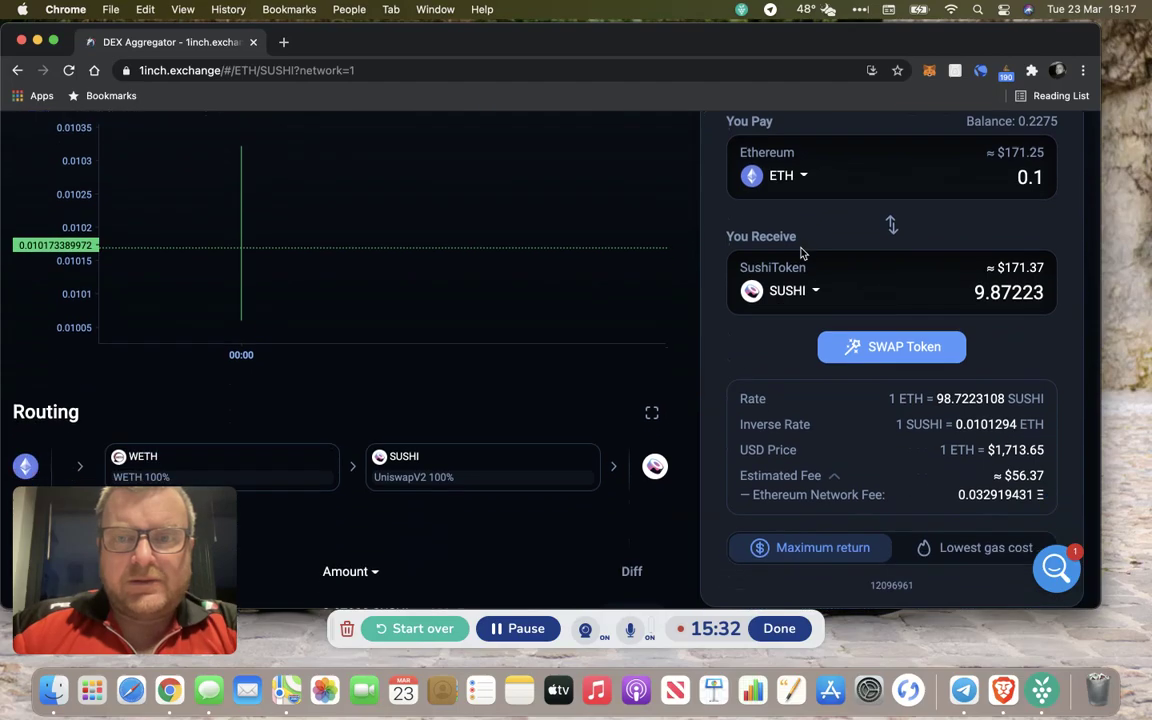
pyautogui.scroll(-6, 800, 253)
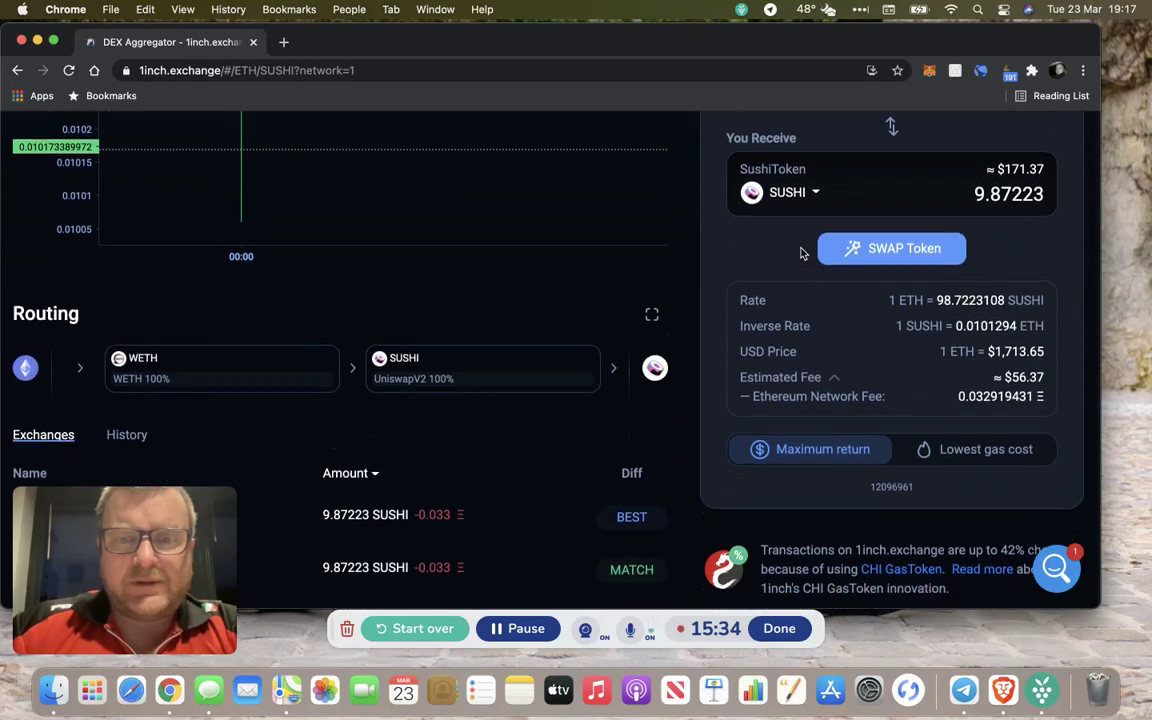
pyautogui.scroll(-2, 800, 253)
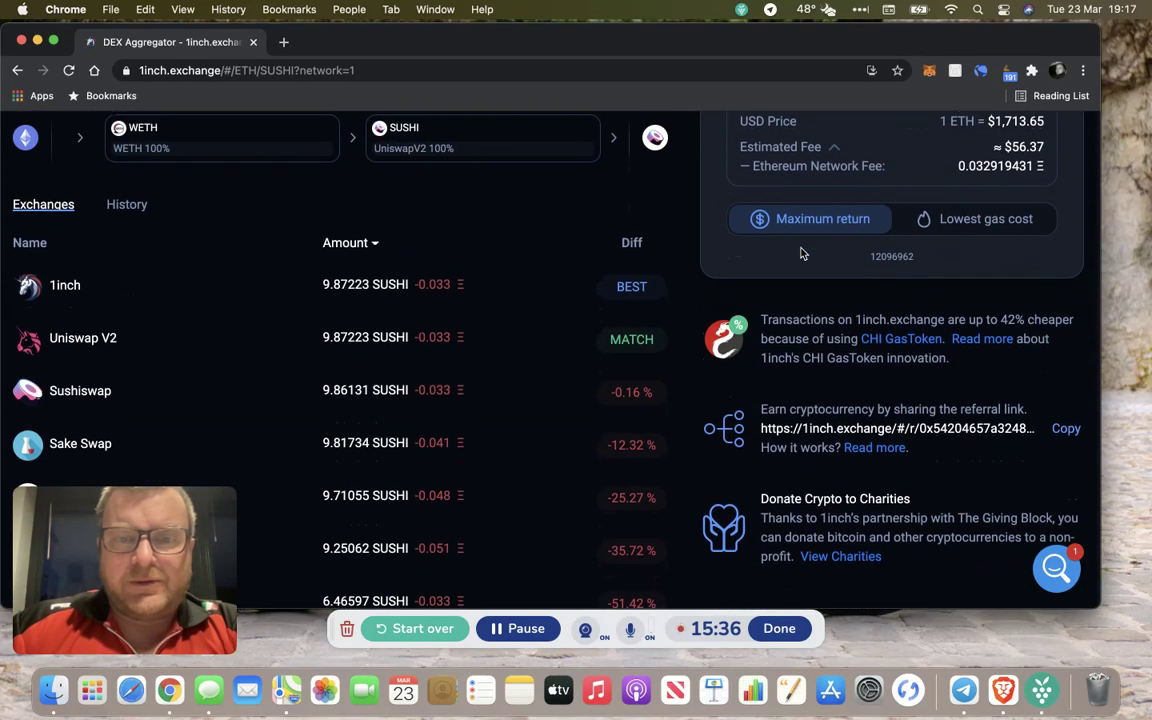